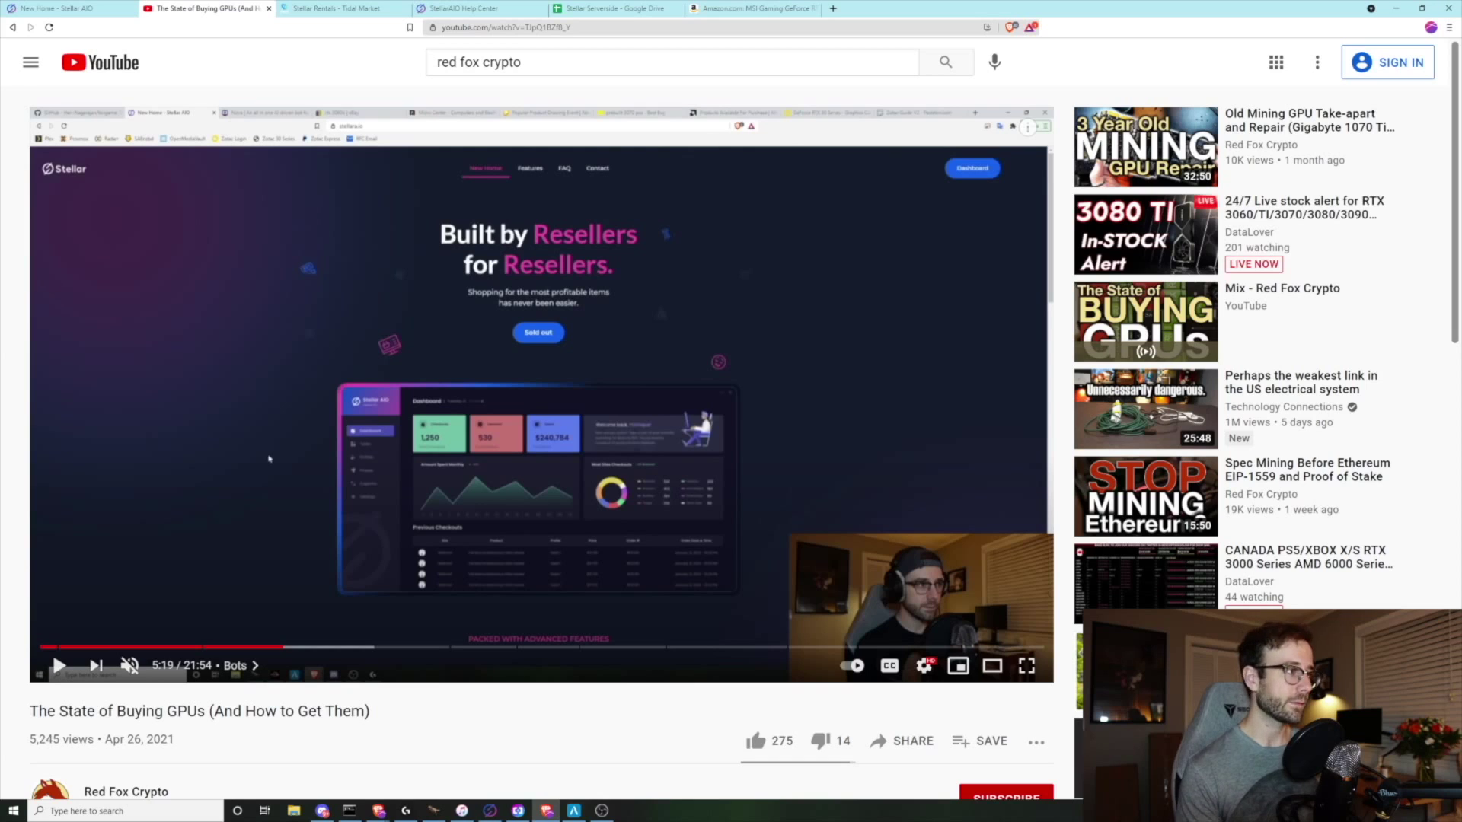
Browse the Amazon task groups in Stellar AIO and open the 3060 Monitor group.
key(ctrl+shift+Tab)
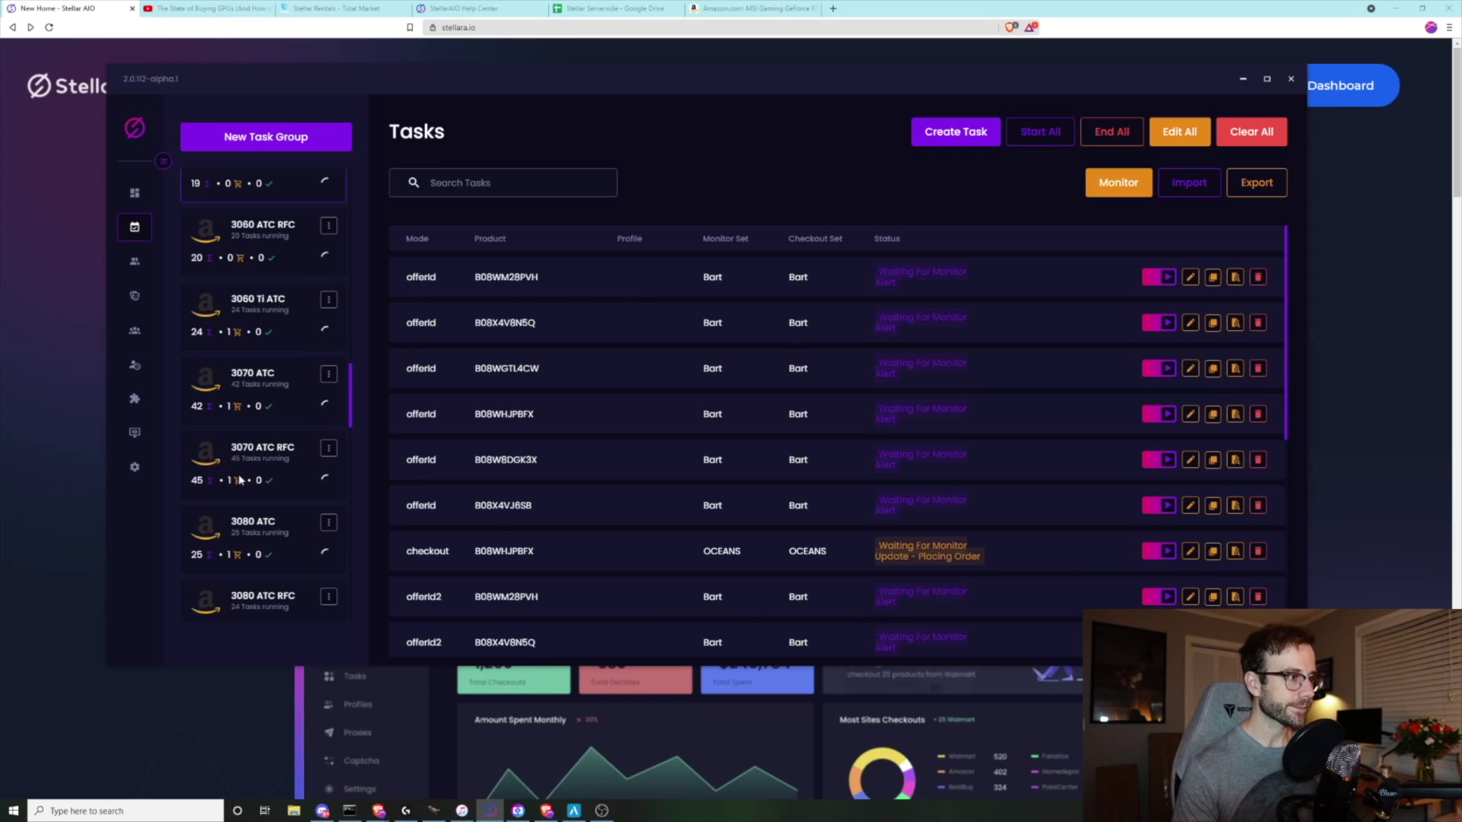
scroll(239, 476, up, 1)
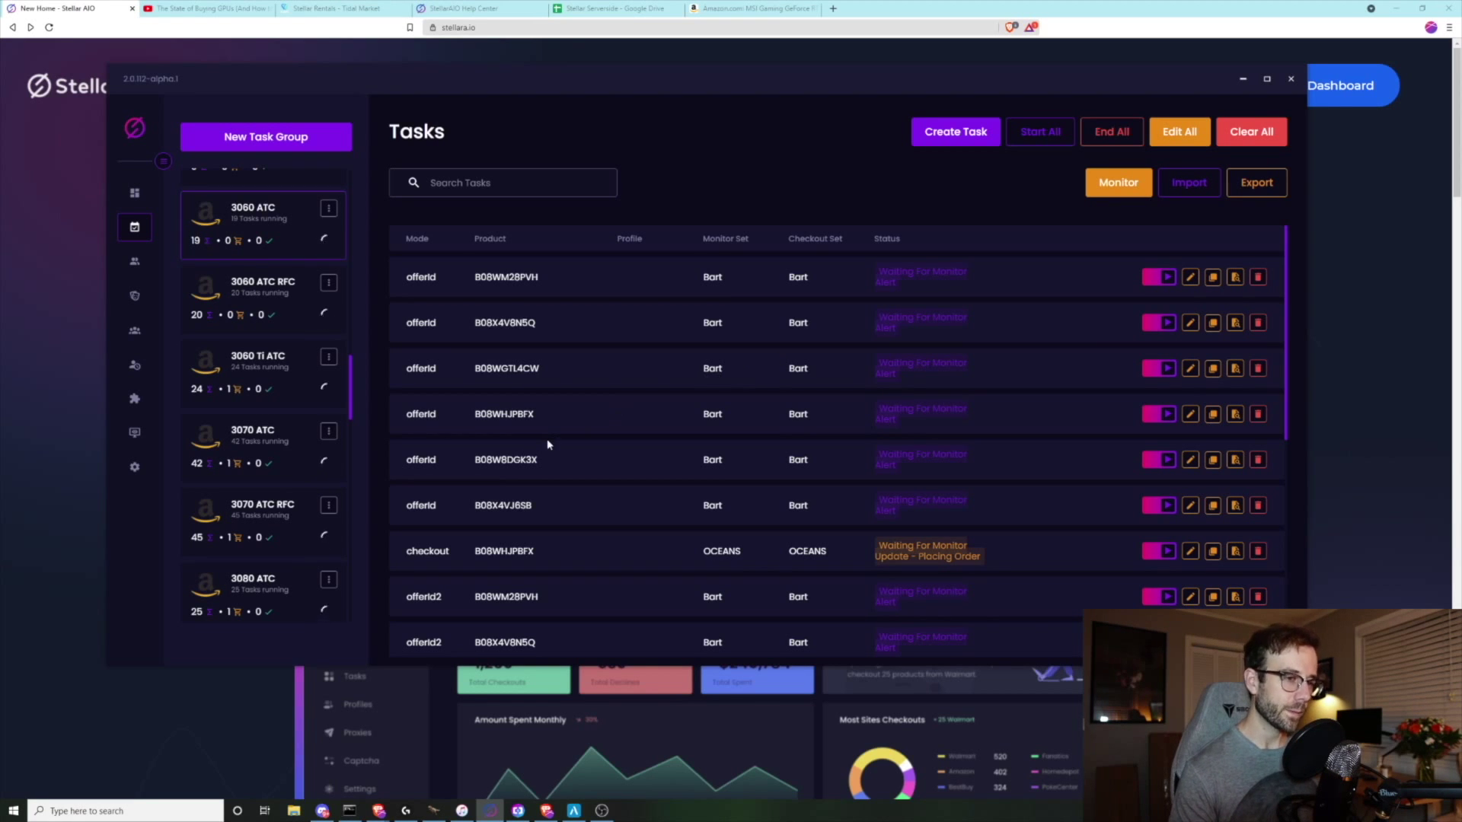
scroll(263, 500, down, 8)
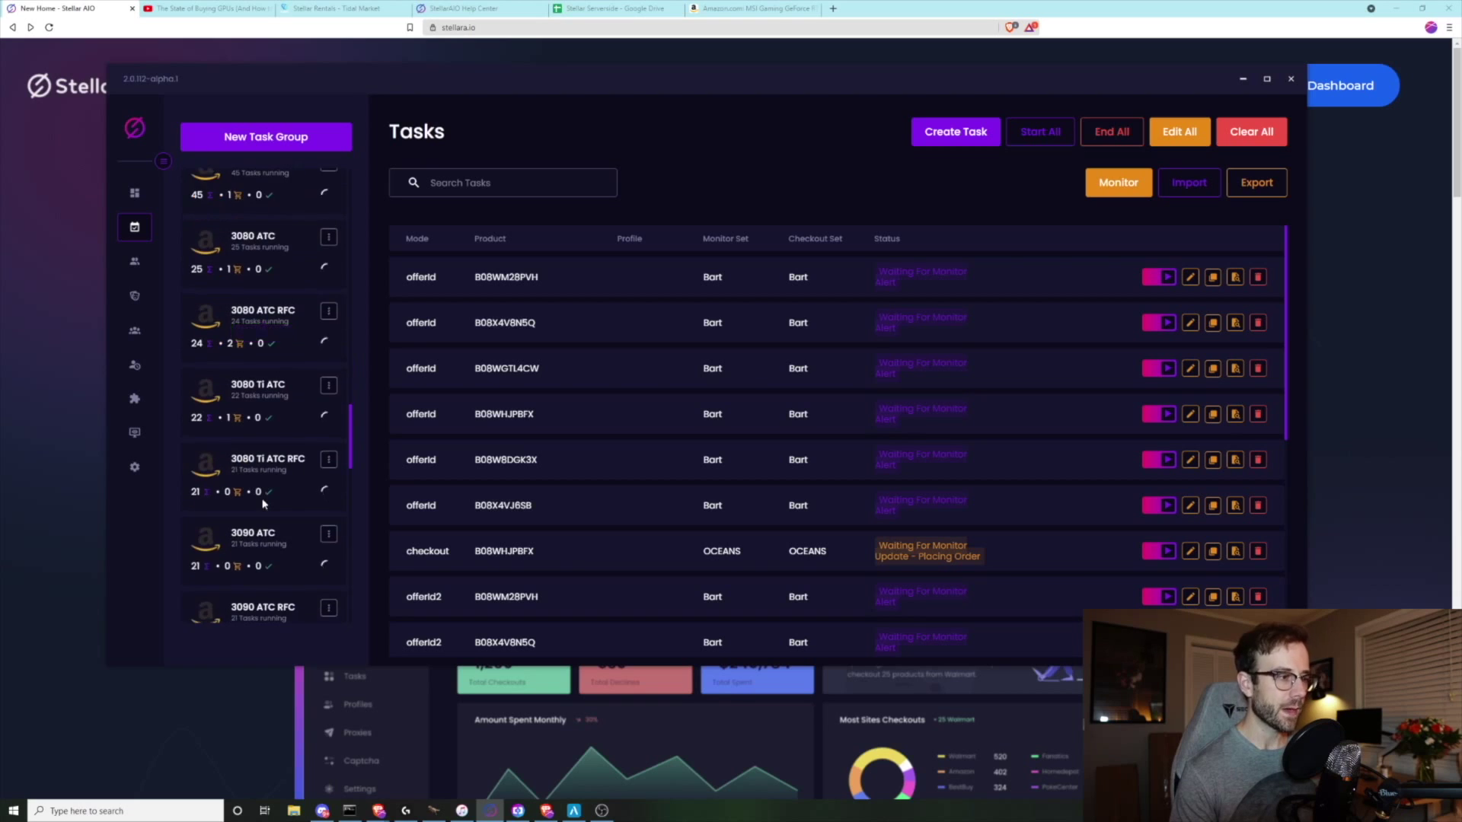
scroll(262, 500, down, 5)
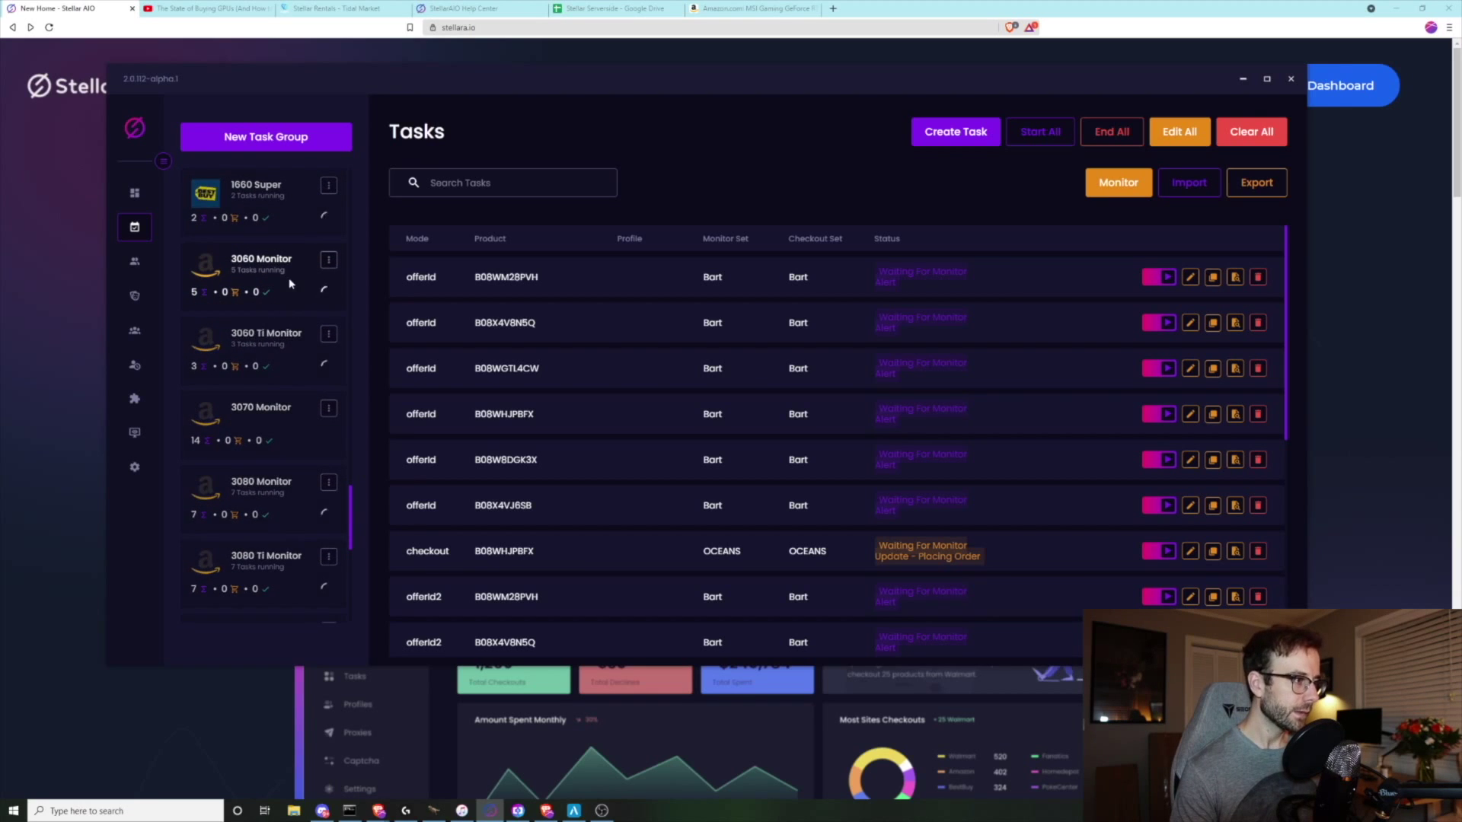
click(288, 284)
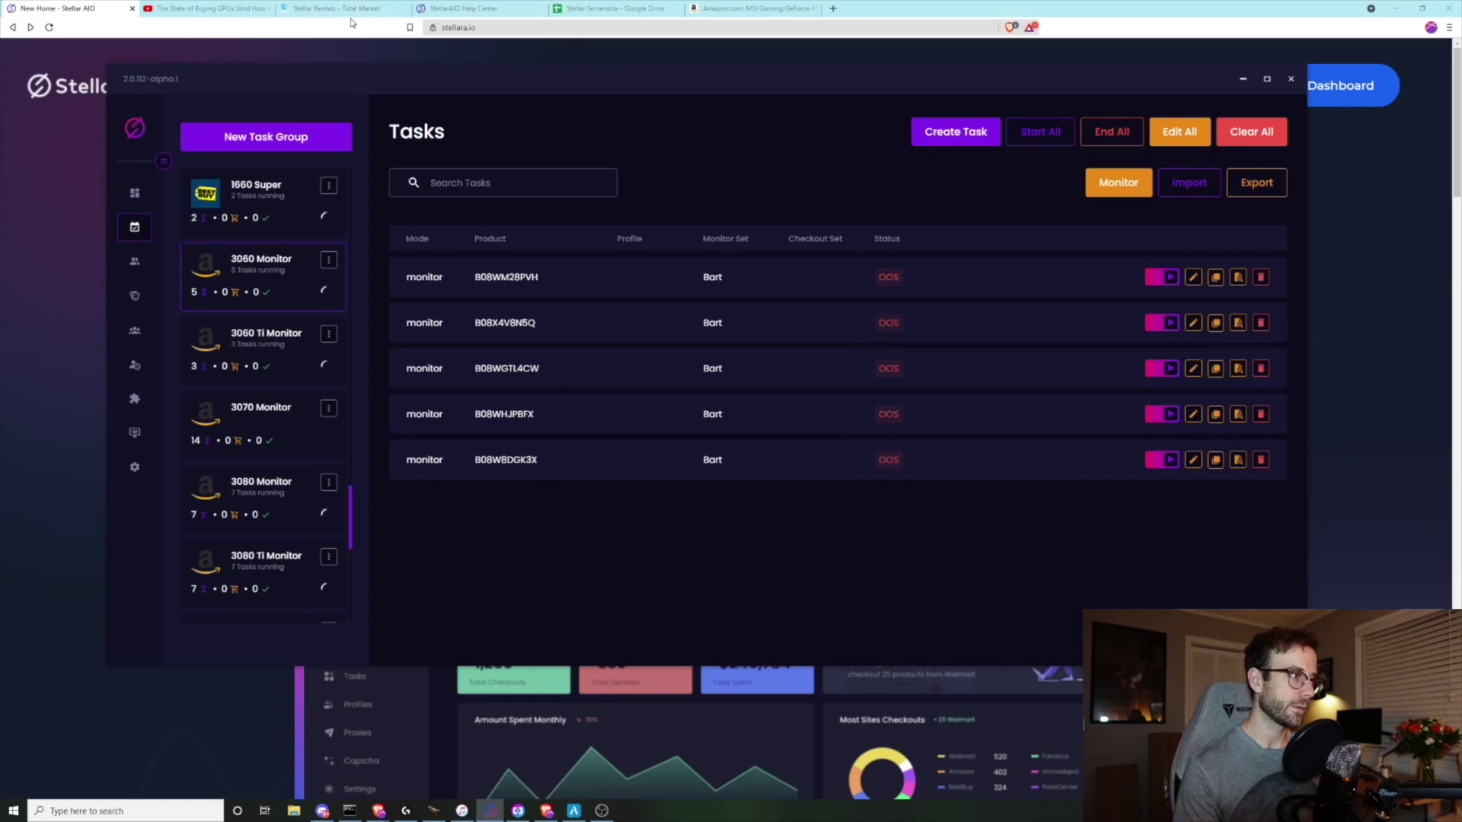
Review the Amazon SKU list in the Stellar Serverside spreadsheet and check the Command Prompt log before moving that window out of view.
click(616, 8)
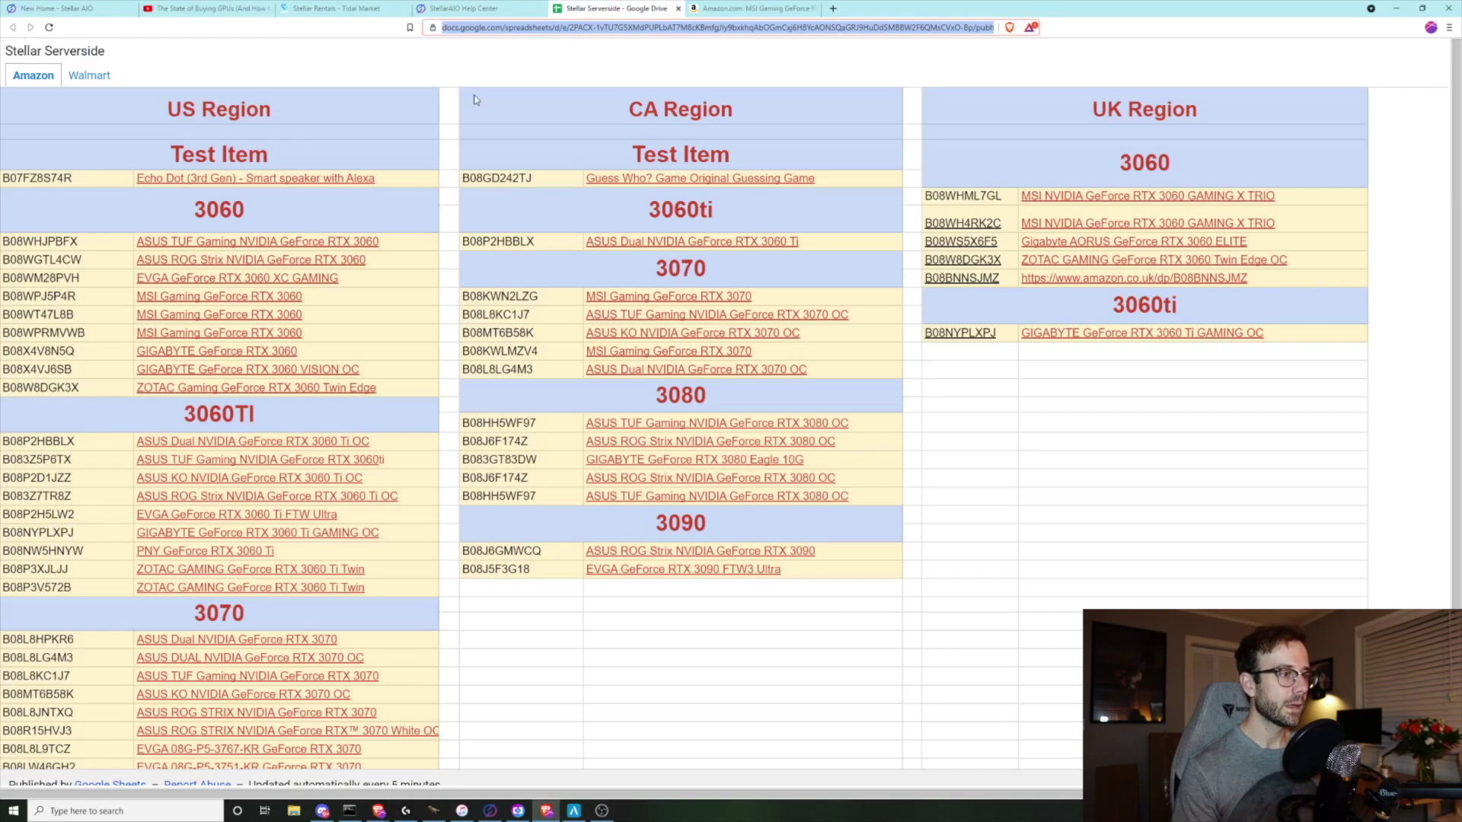
scroll(393, 396, down, 3)
scroll(393, 351, up, 1)
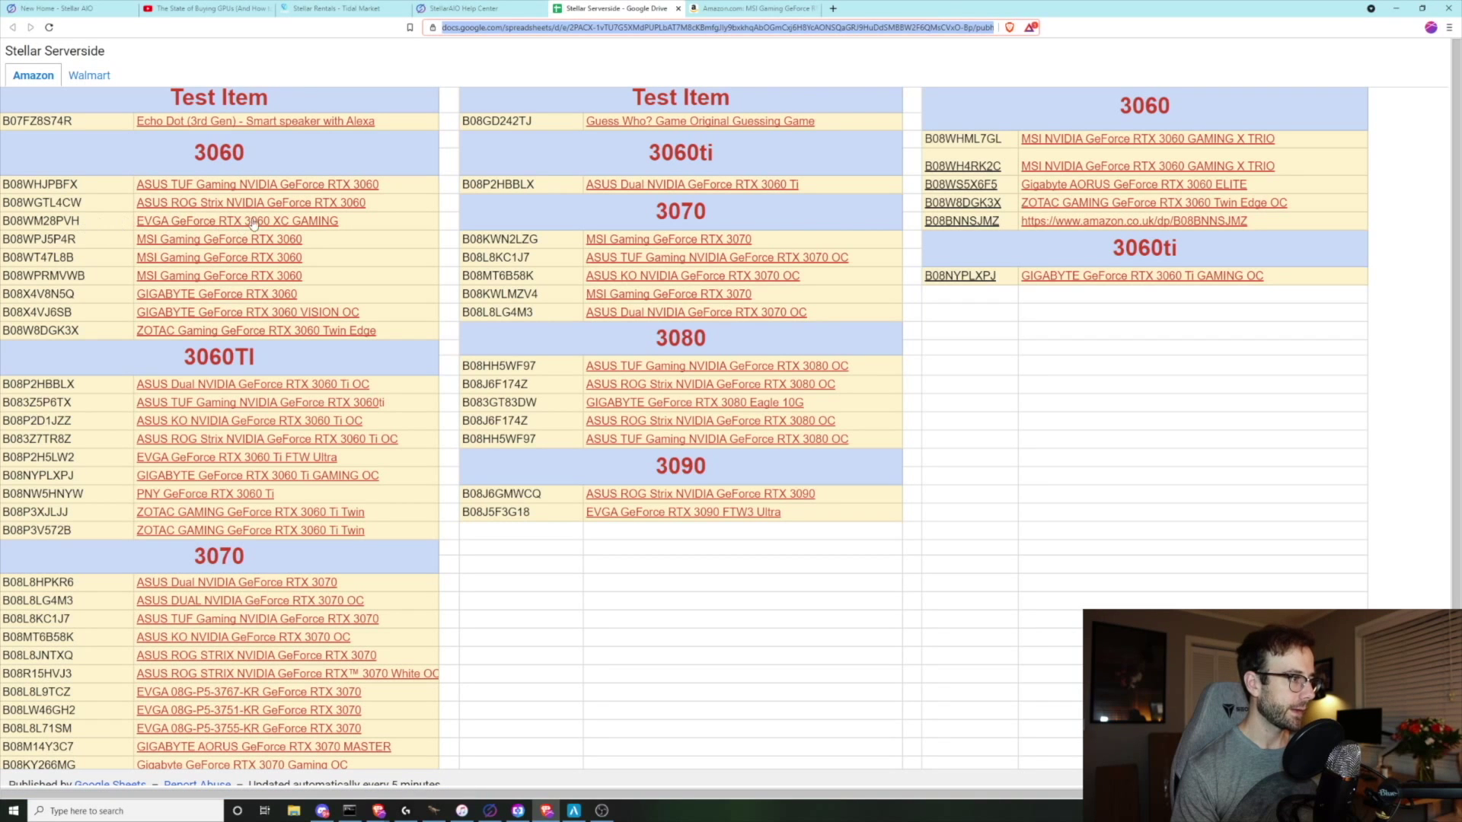
key(alt+Tab)
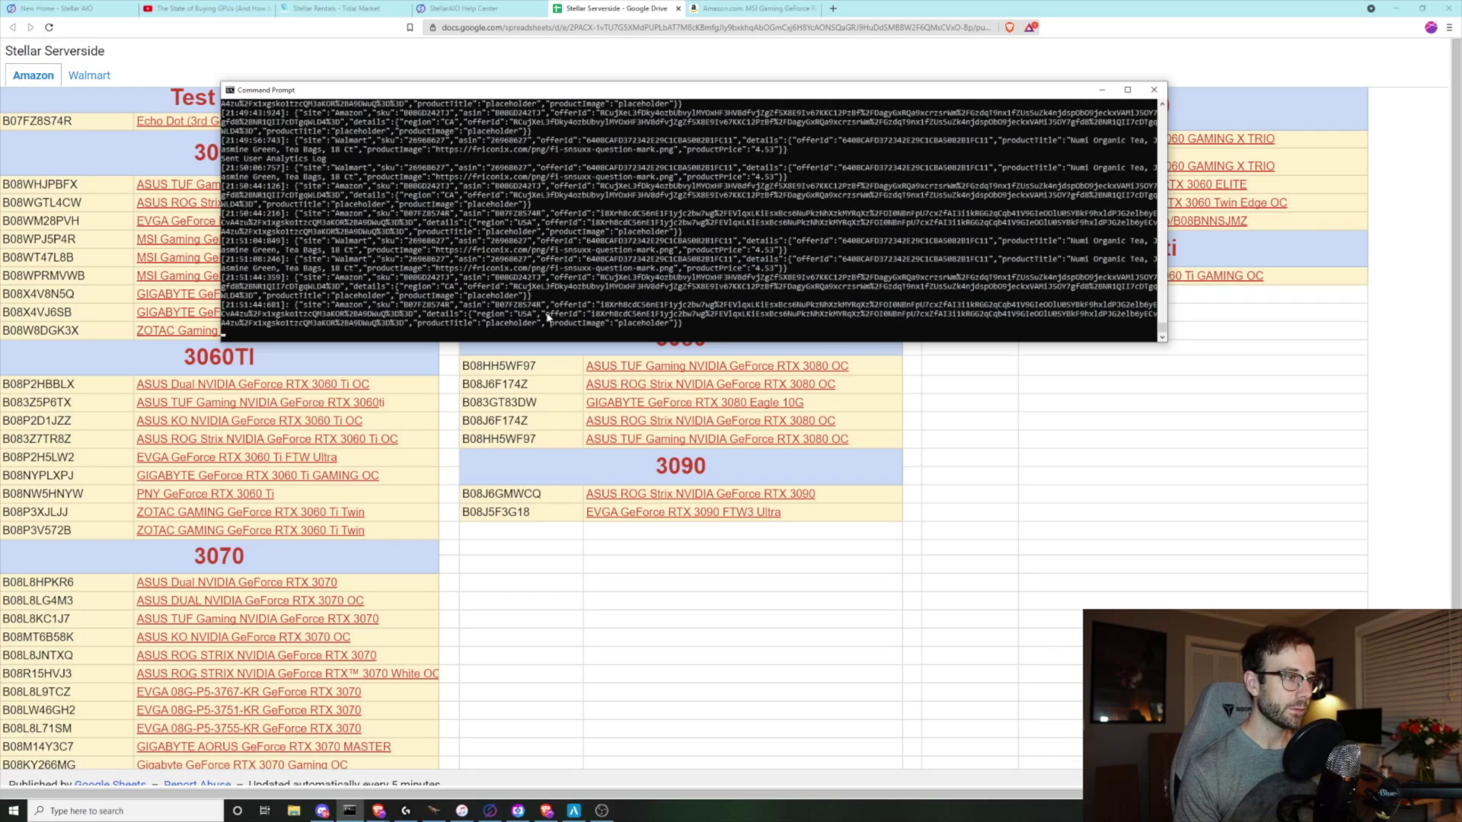
drag(776, 90, 0, 30)
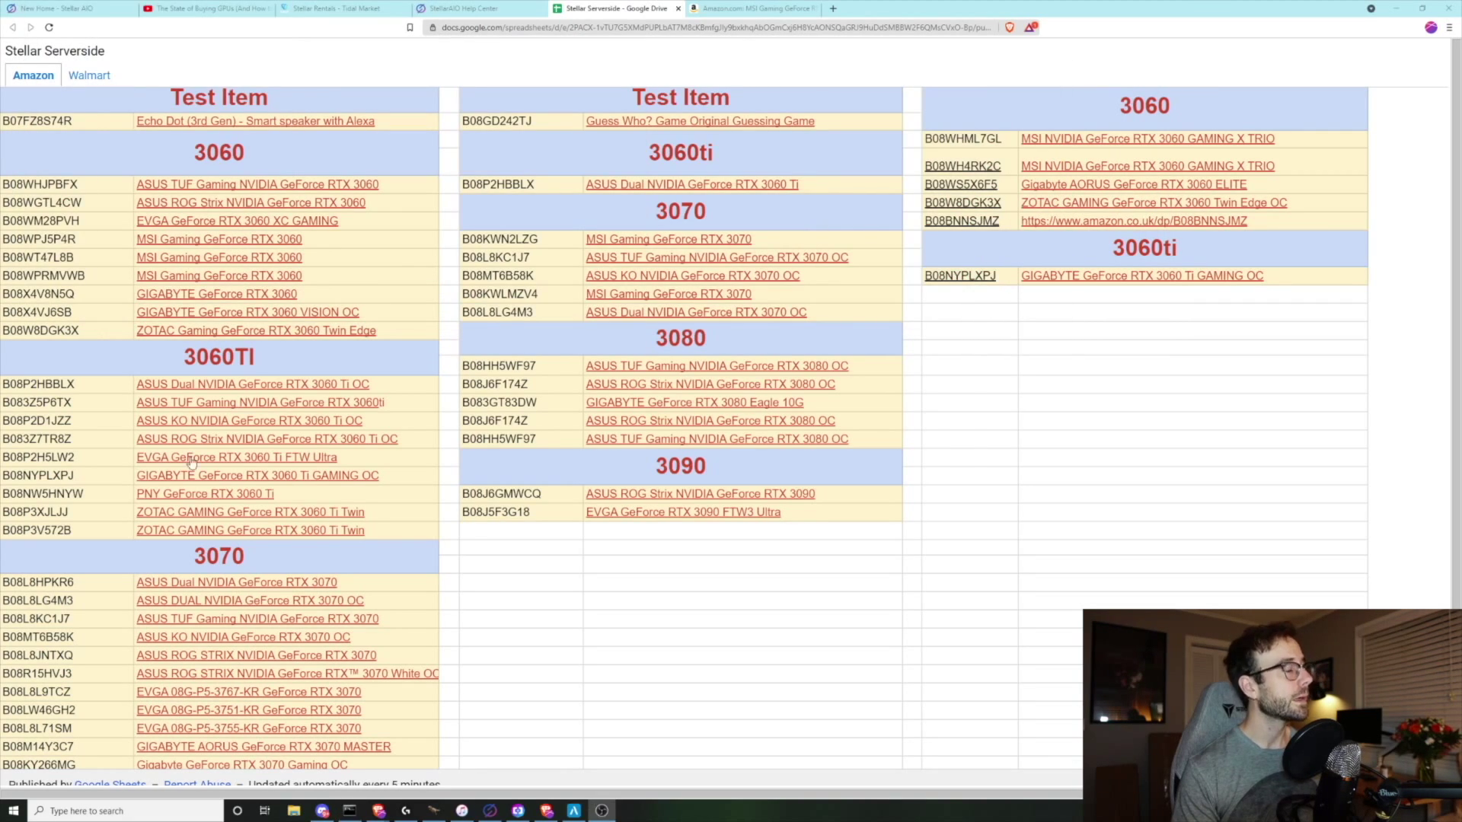
Switch back to Stellar AIO, open the 3080 ATC RFC task group and review its task statuses.
click(490, 811)
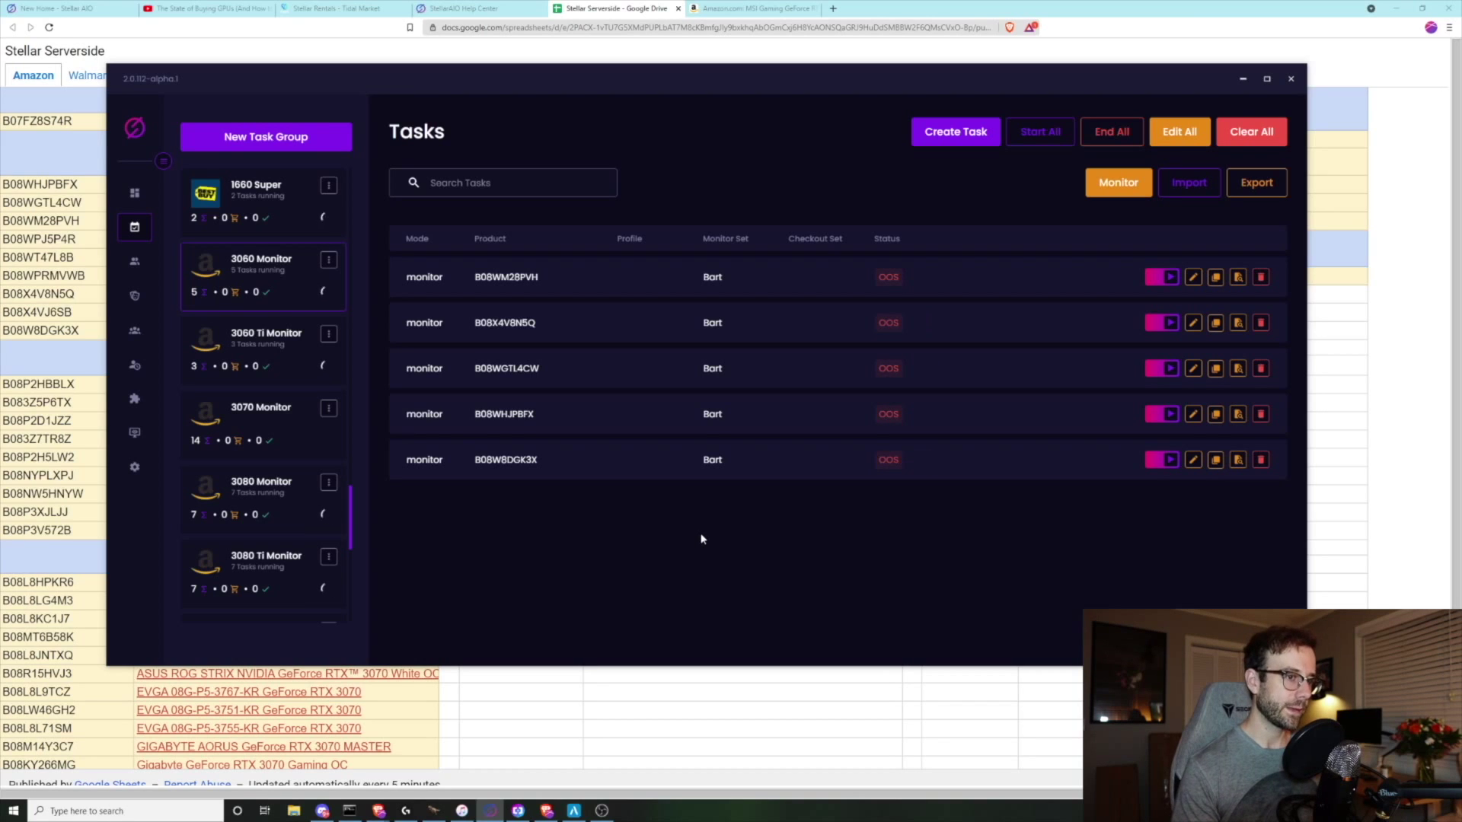
scroll(343, 520, up, 10)
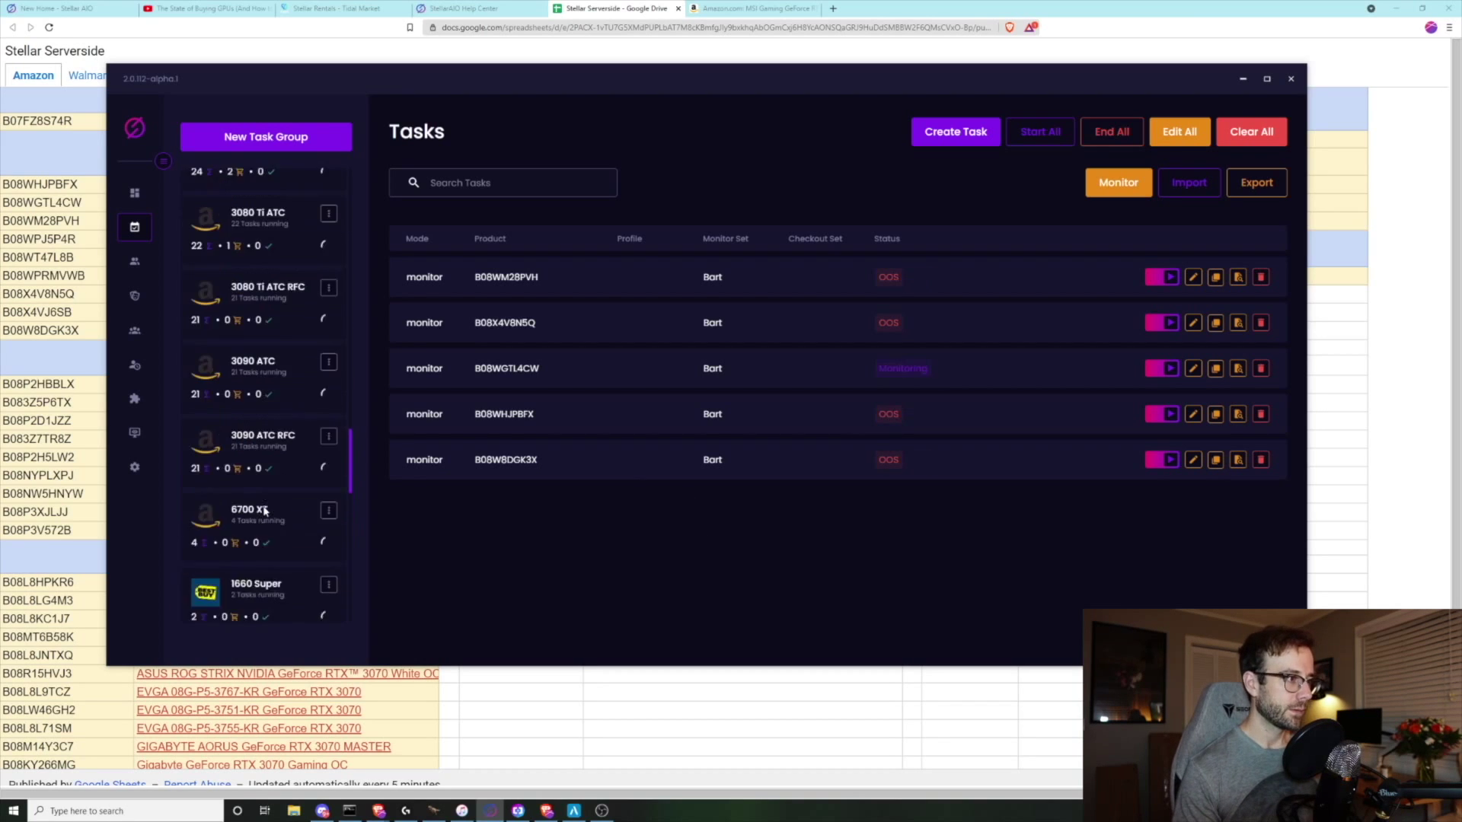
scroll(260, 518, up, 5)
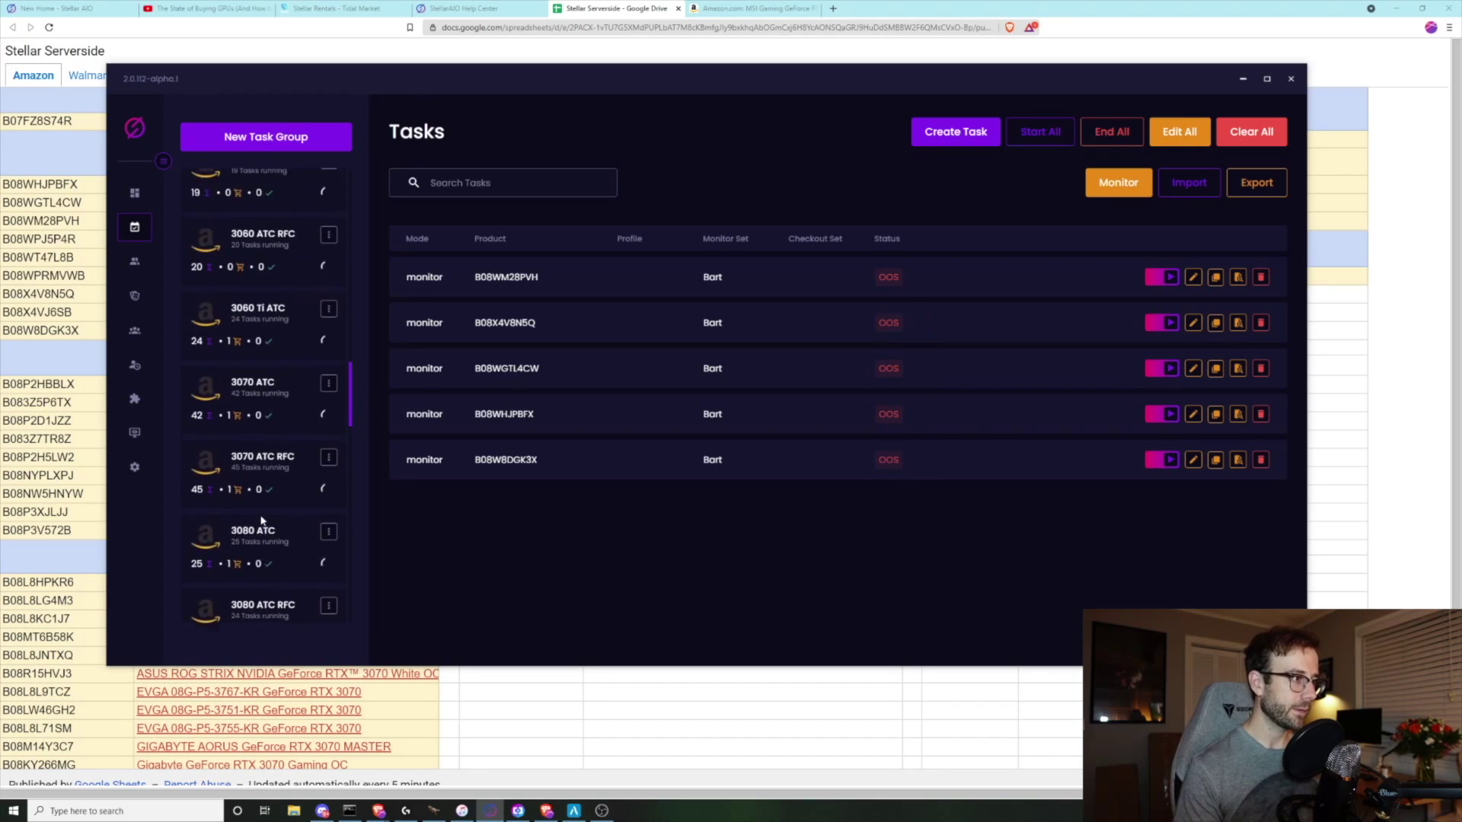
scroll(260, 534, down, 5)
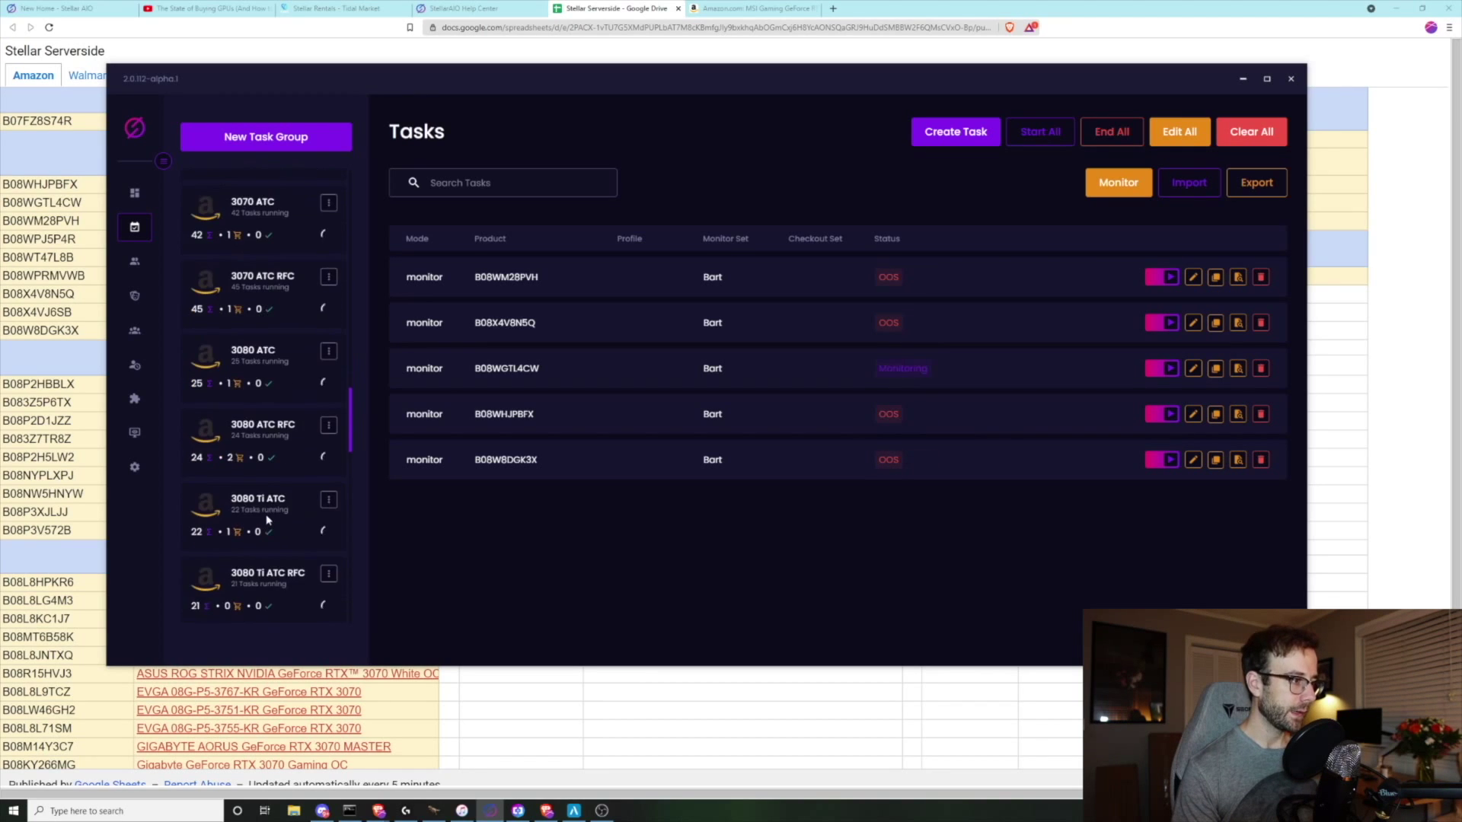
click(263, 324)
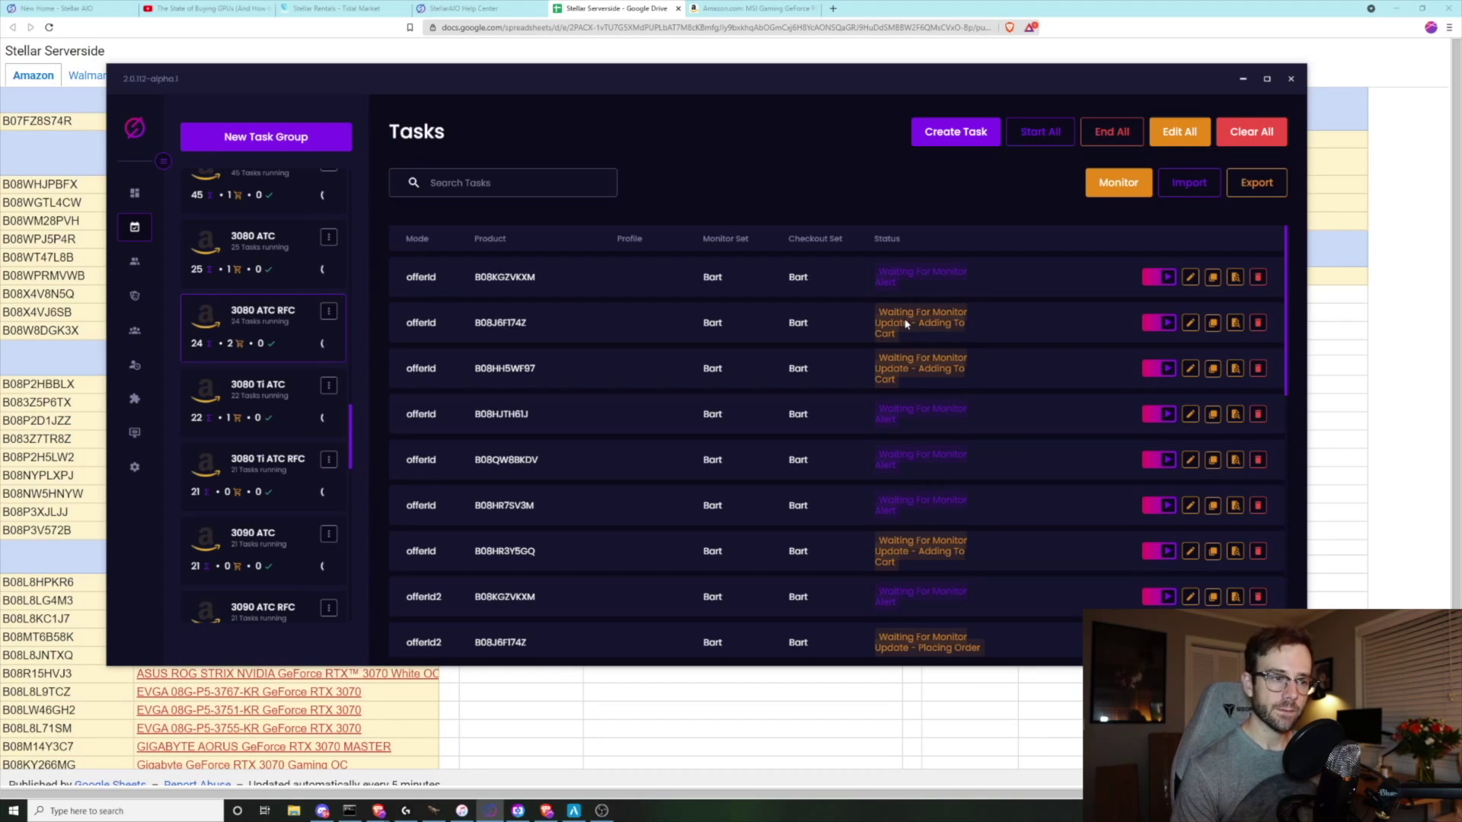
scroll(745, 419, down, 3)
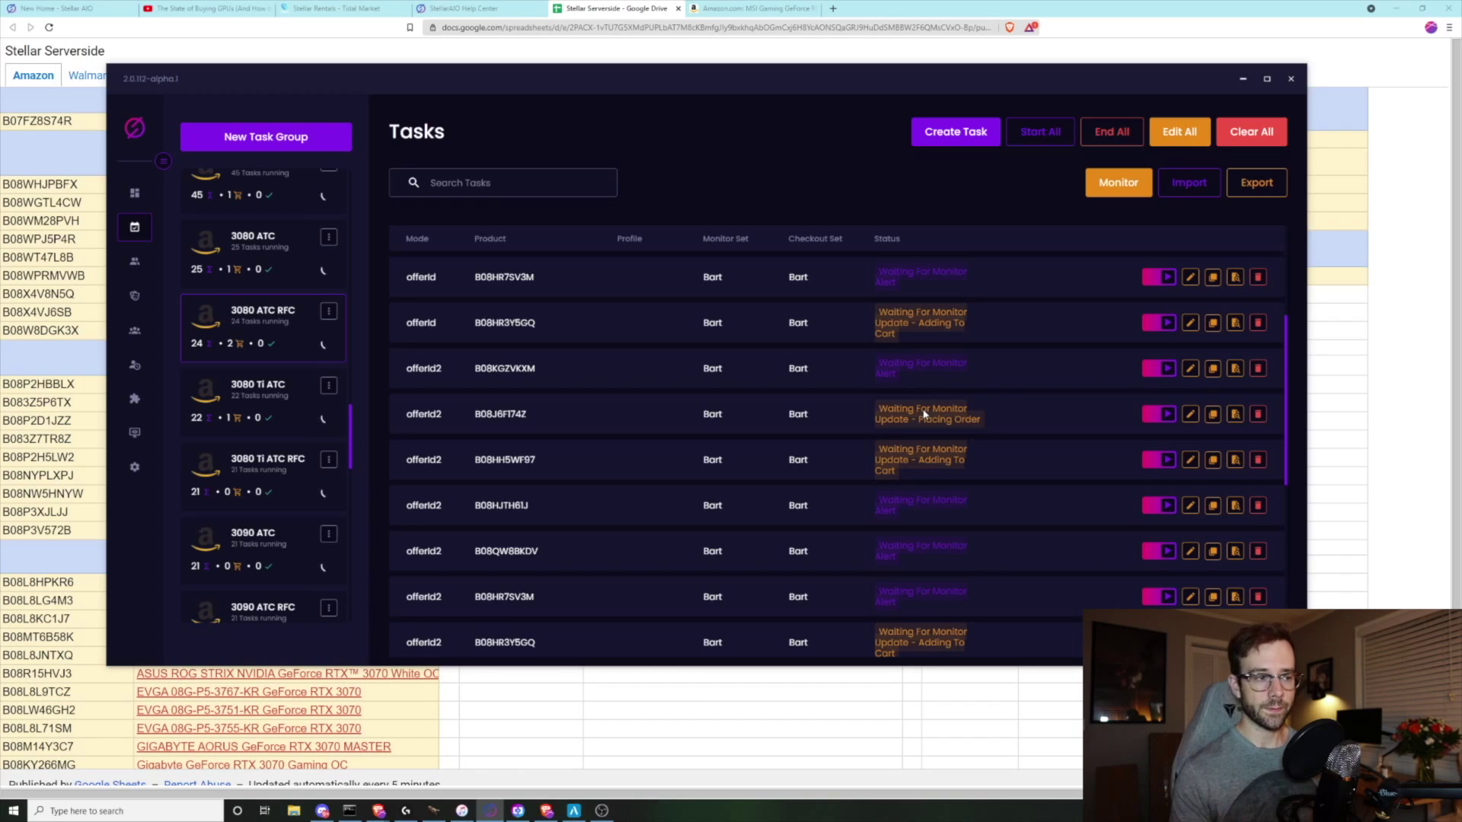
scroll(924, 496, up, 3)
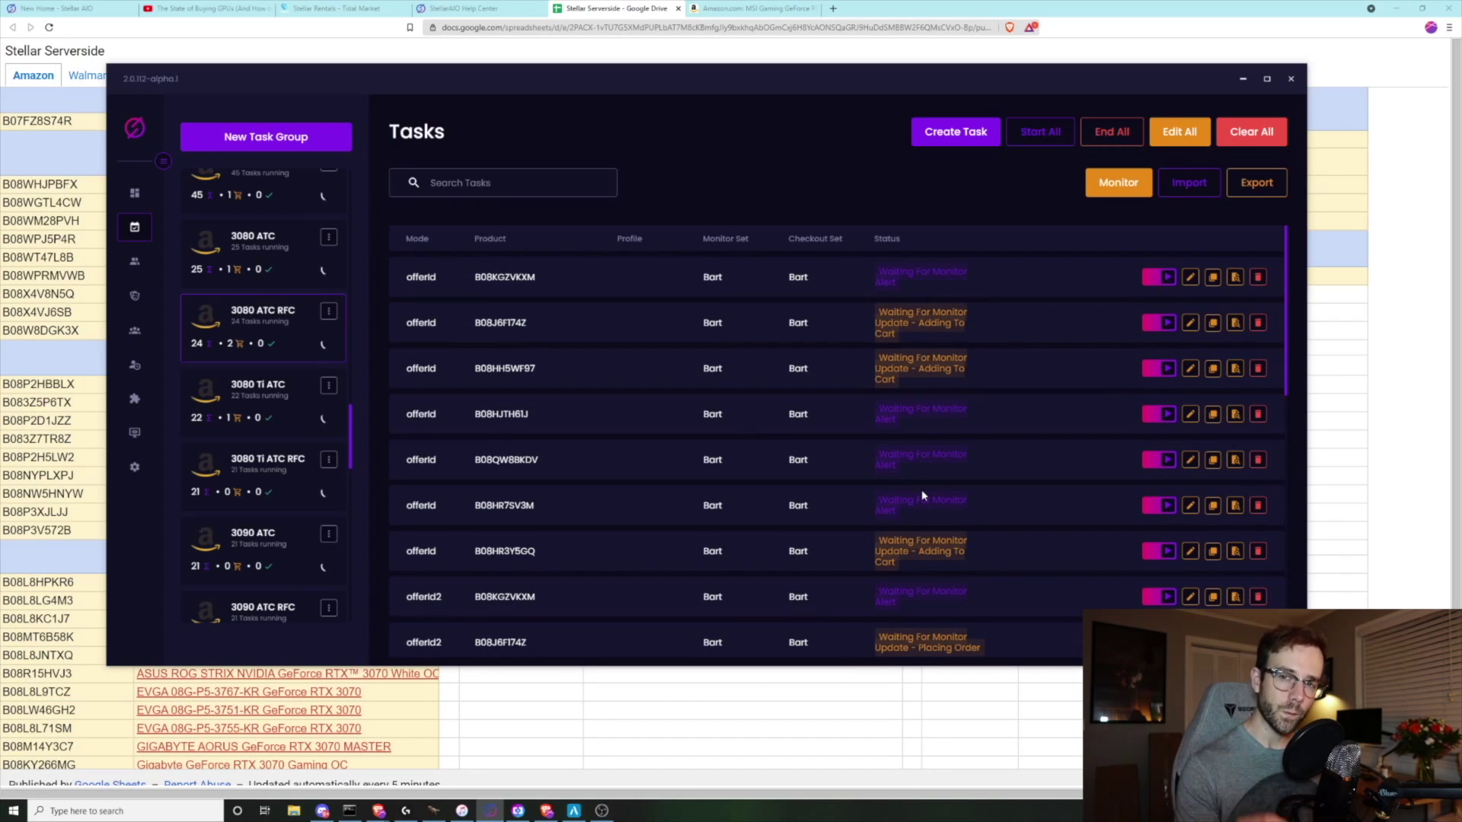
Inspect all settings of the offerid task for product B08KGZVKXM, from SKU and session to cart and checkout attempts, and close without saving.
click(1191, 279)
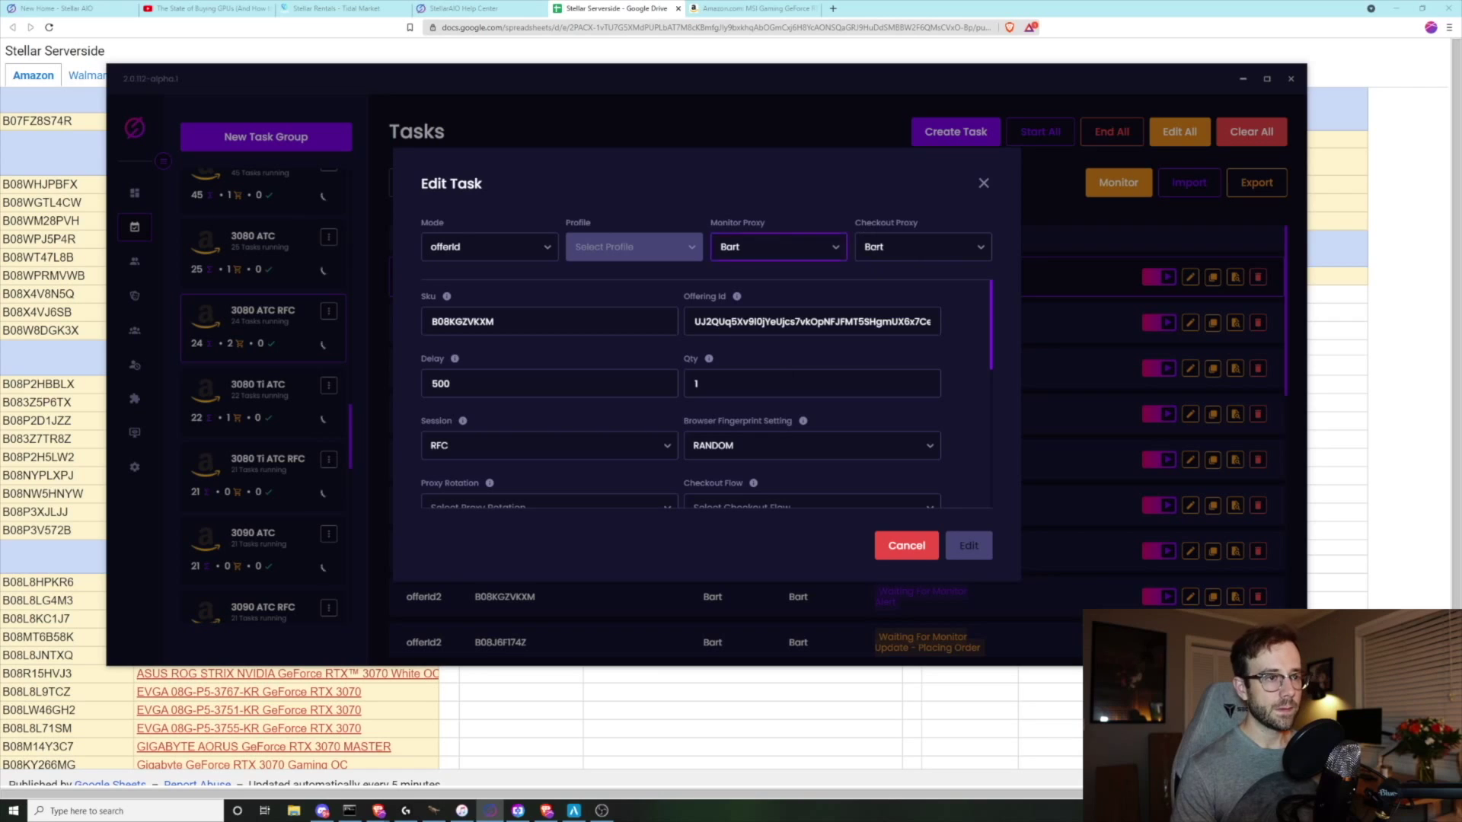
scroll(631, 368, down, 1)
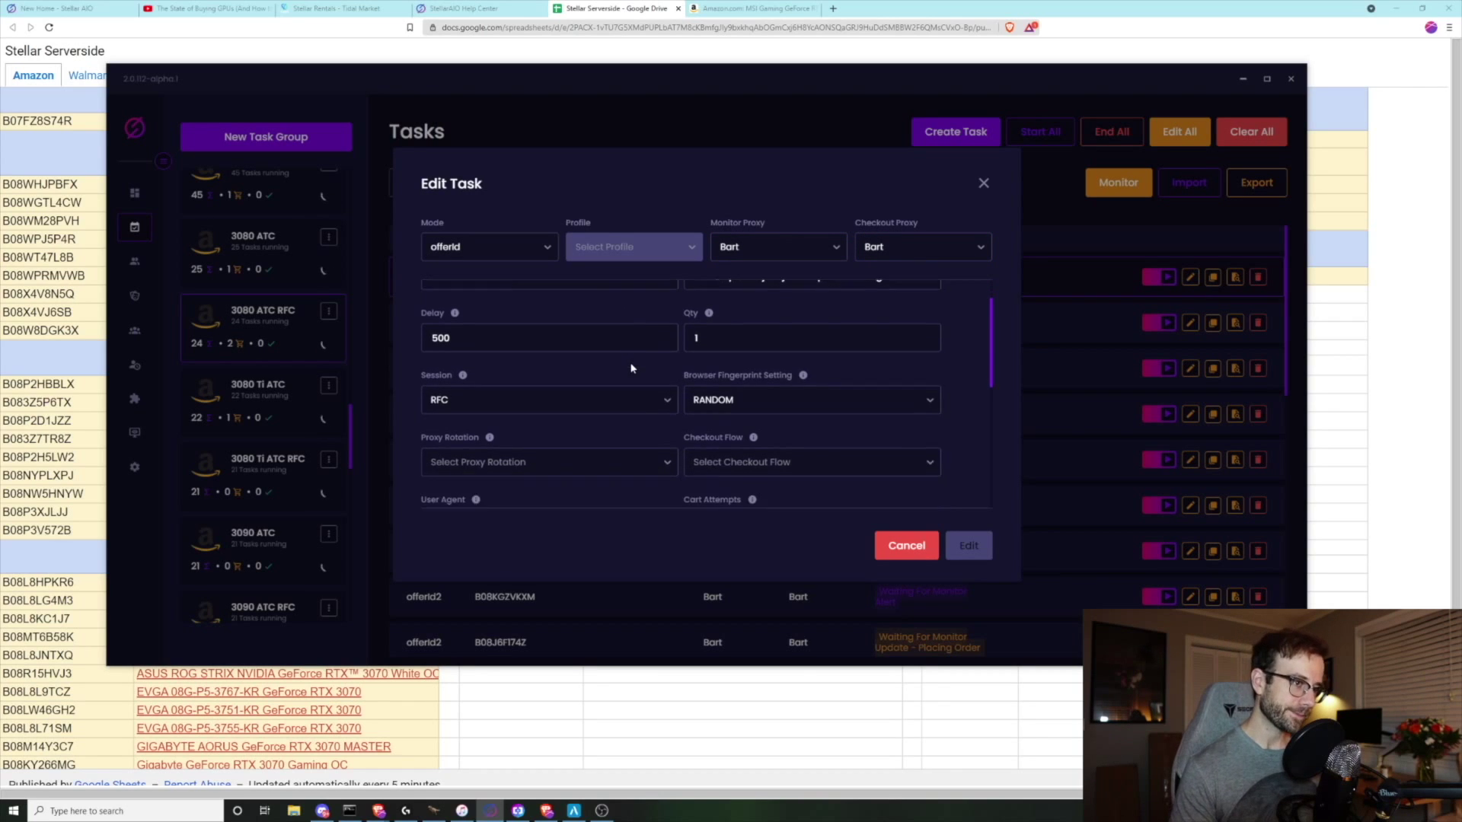
scroll(629, 367, up, 1)
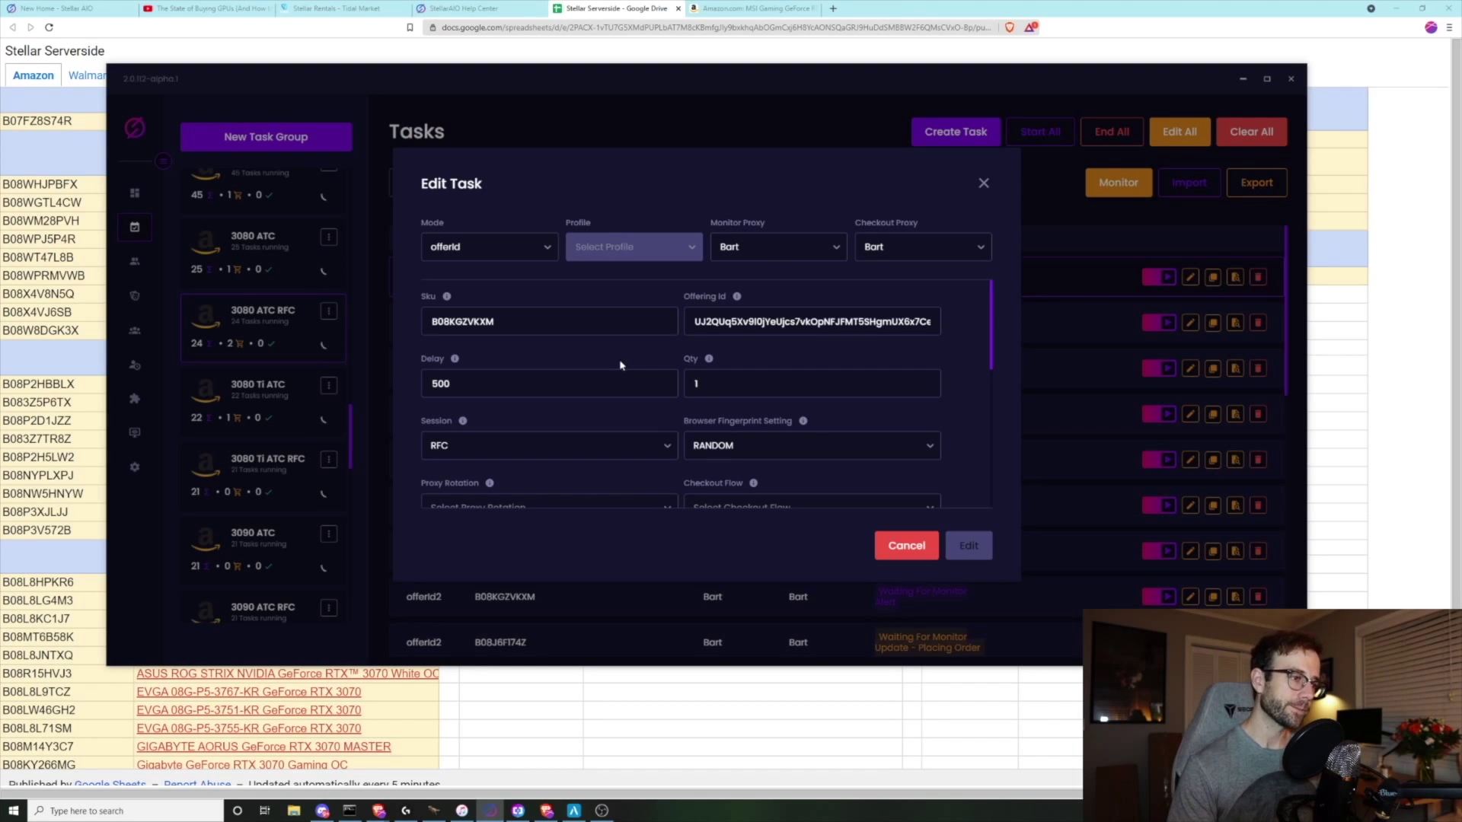
scroll(647, 408, down, 1)
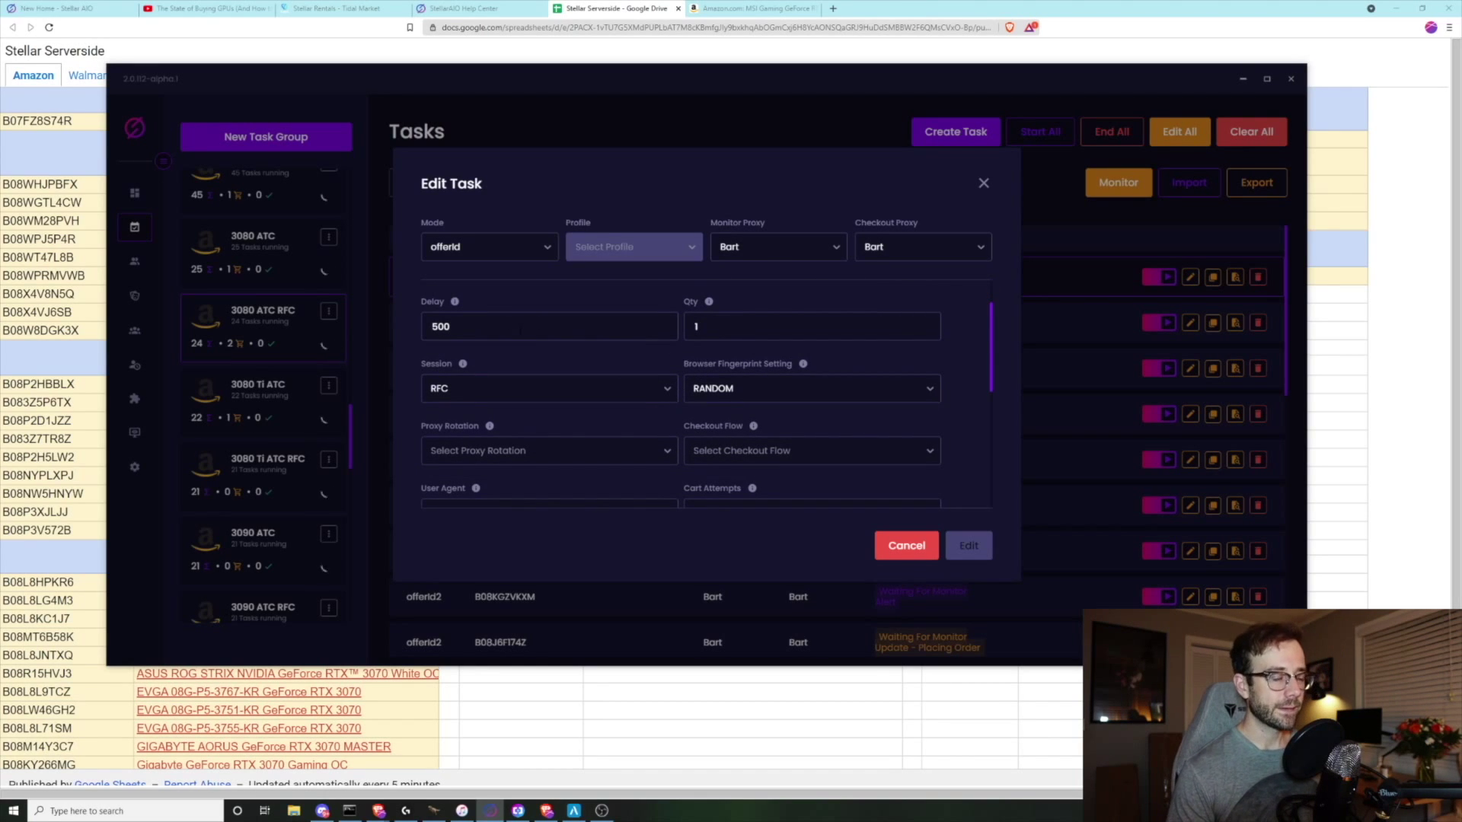
scroll(629, 358, down, 1)
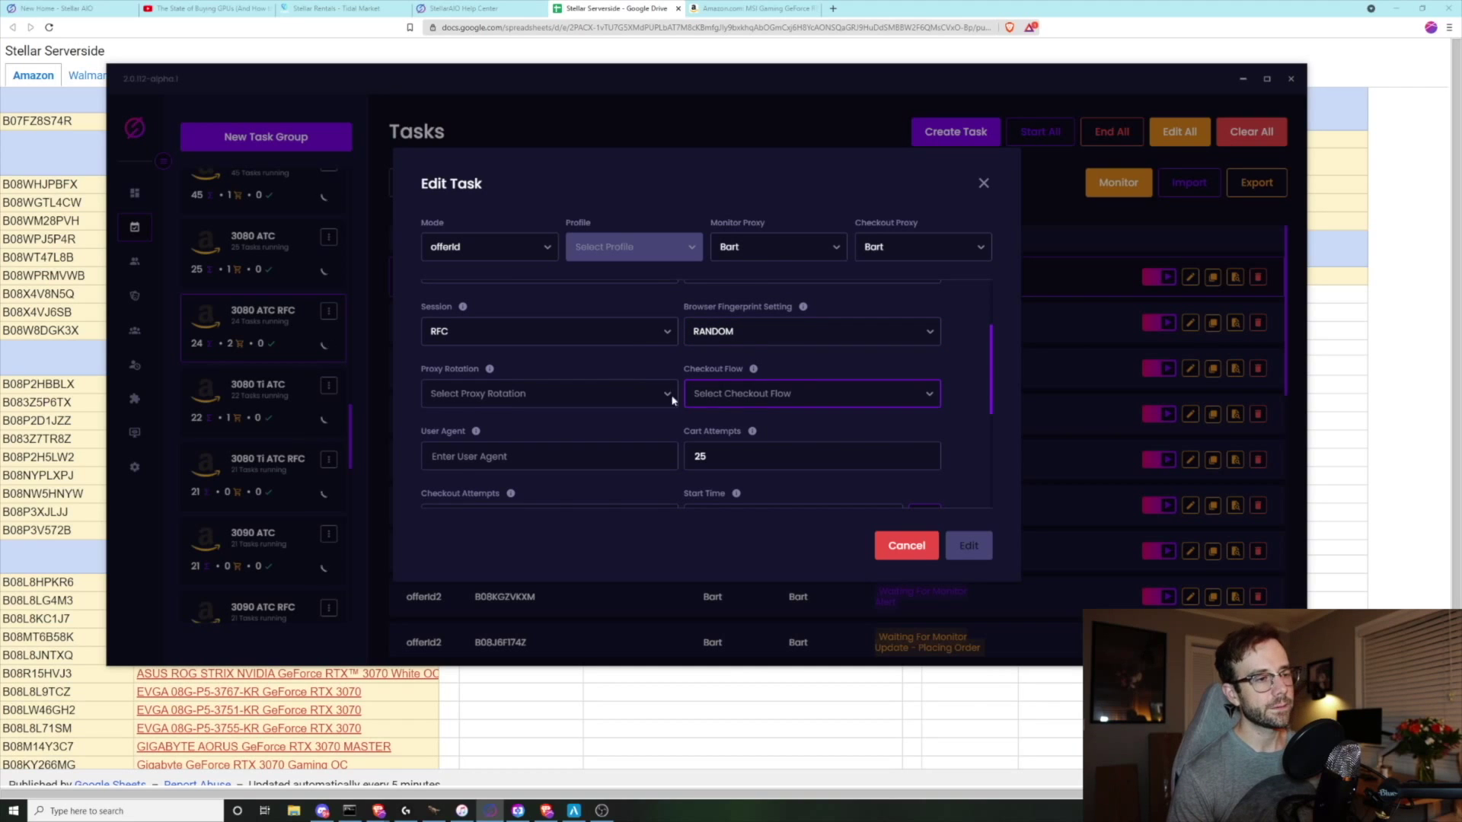
scroll(672, 401, down, 2)
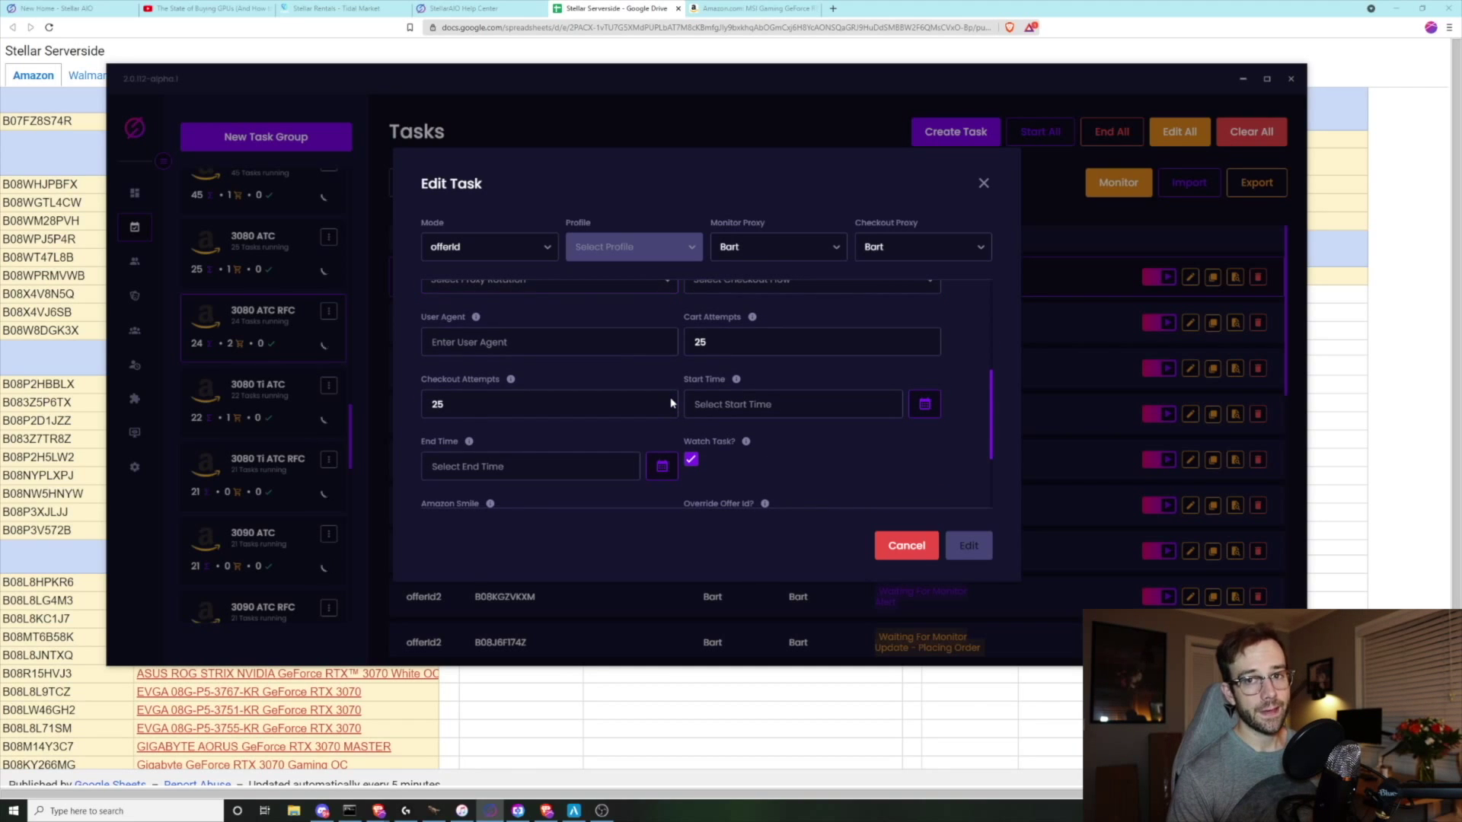
scroll(671, 403, down, 2)
scroll(669, 401, up, 2)
scroll(668, 397, down, 2)
scroll(669, 404, up, 5)
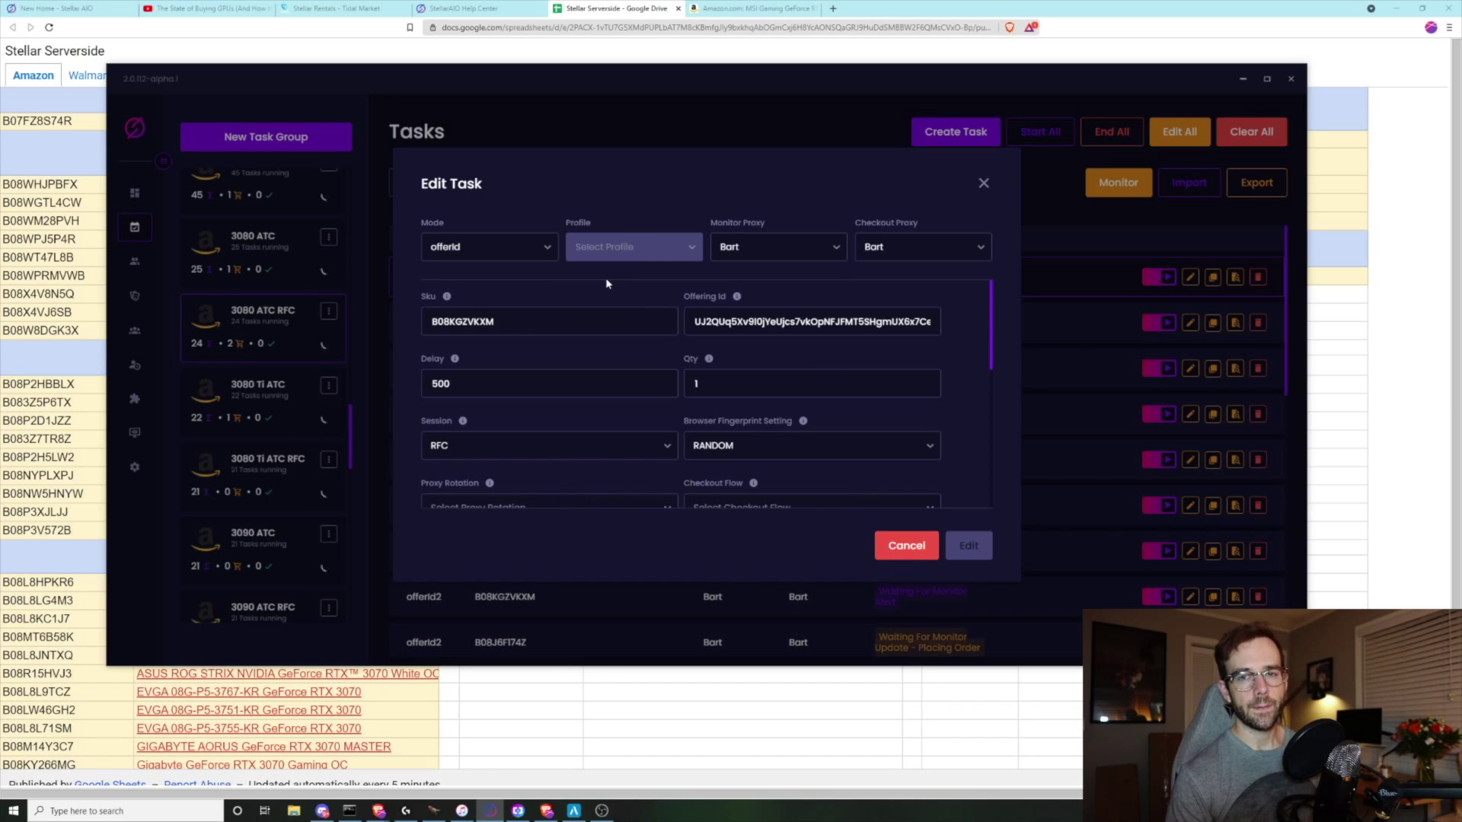
click(891, 545)
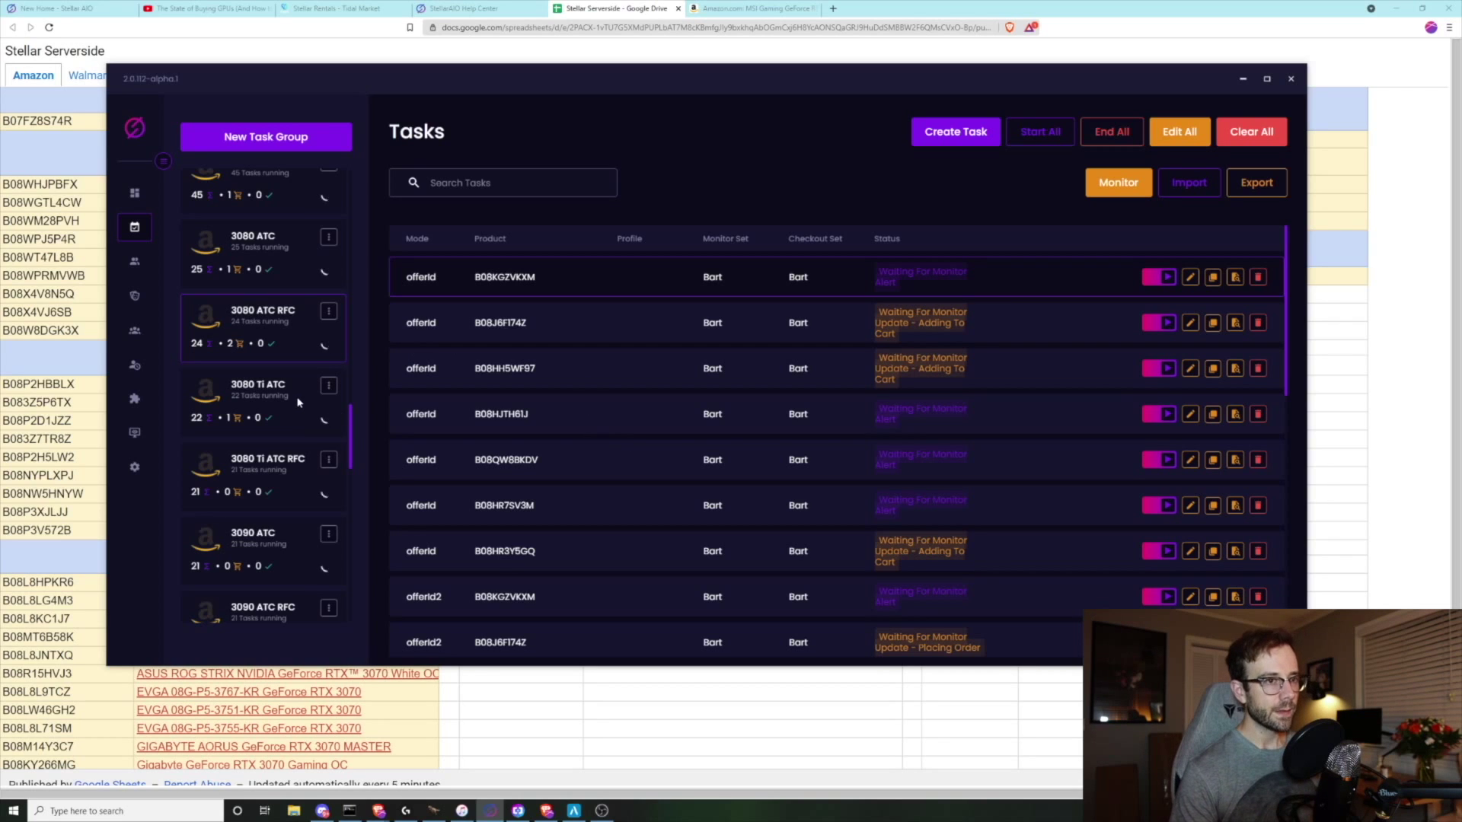
Start the queue task for product 6454328 in the Best Buy 3060 Q group and stop it again.
scroll(320, 408, up, 15)
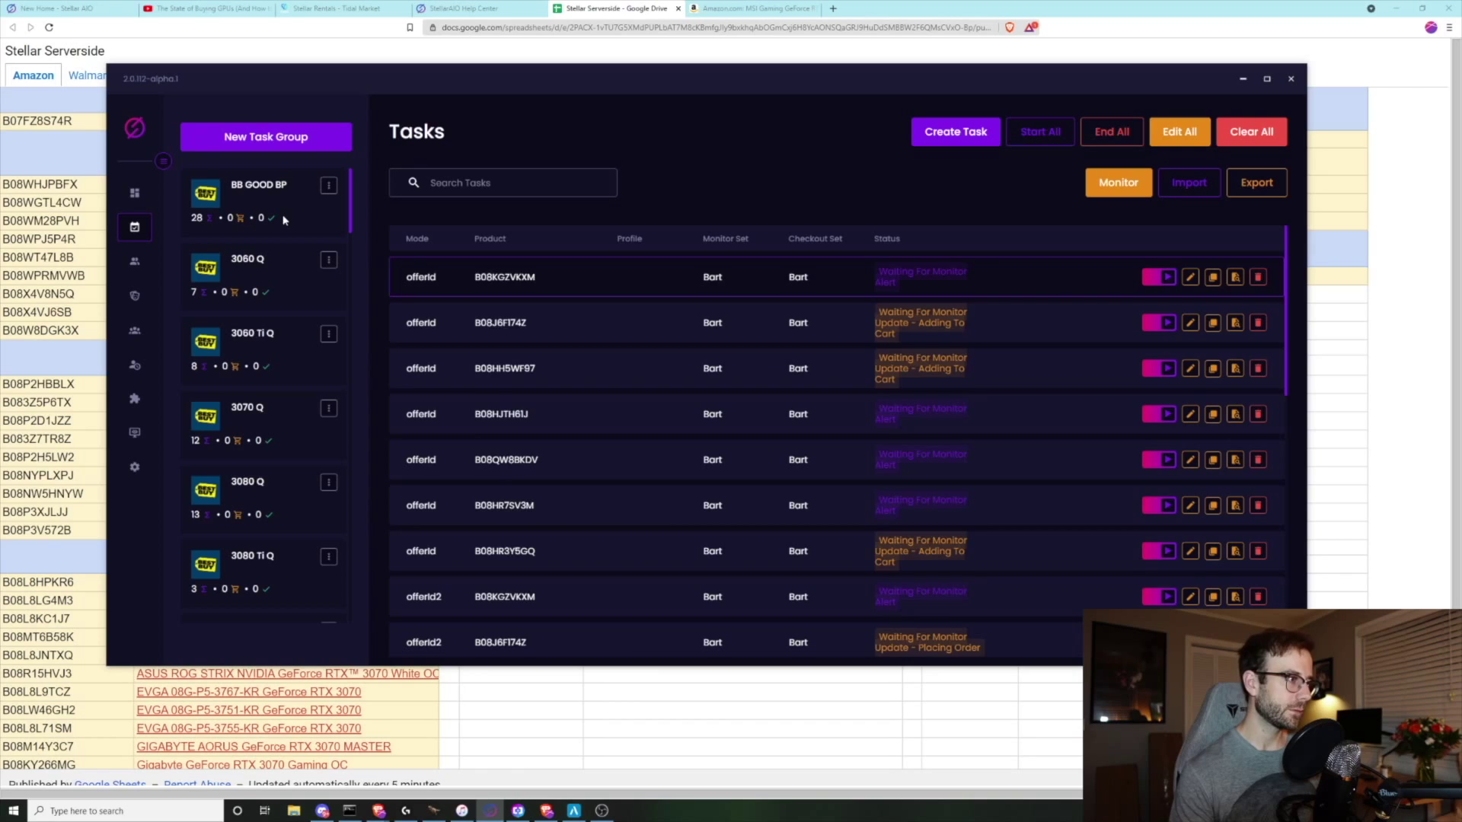
click(297, 245)
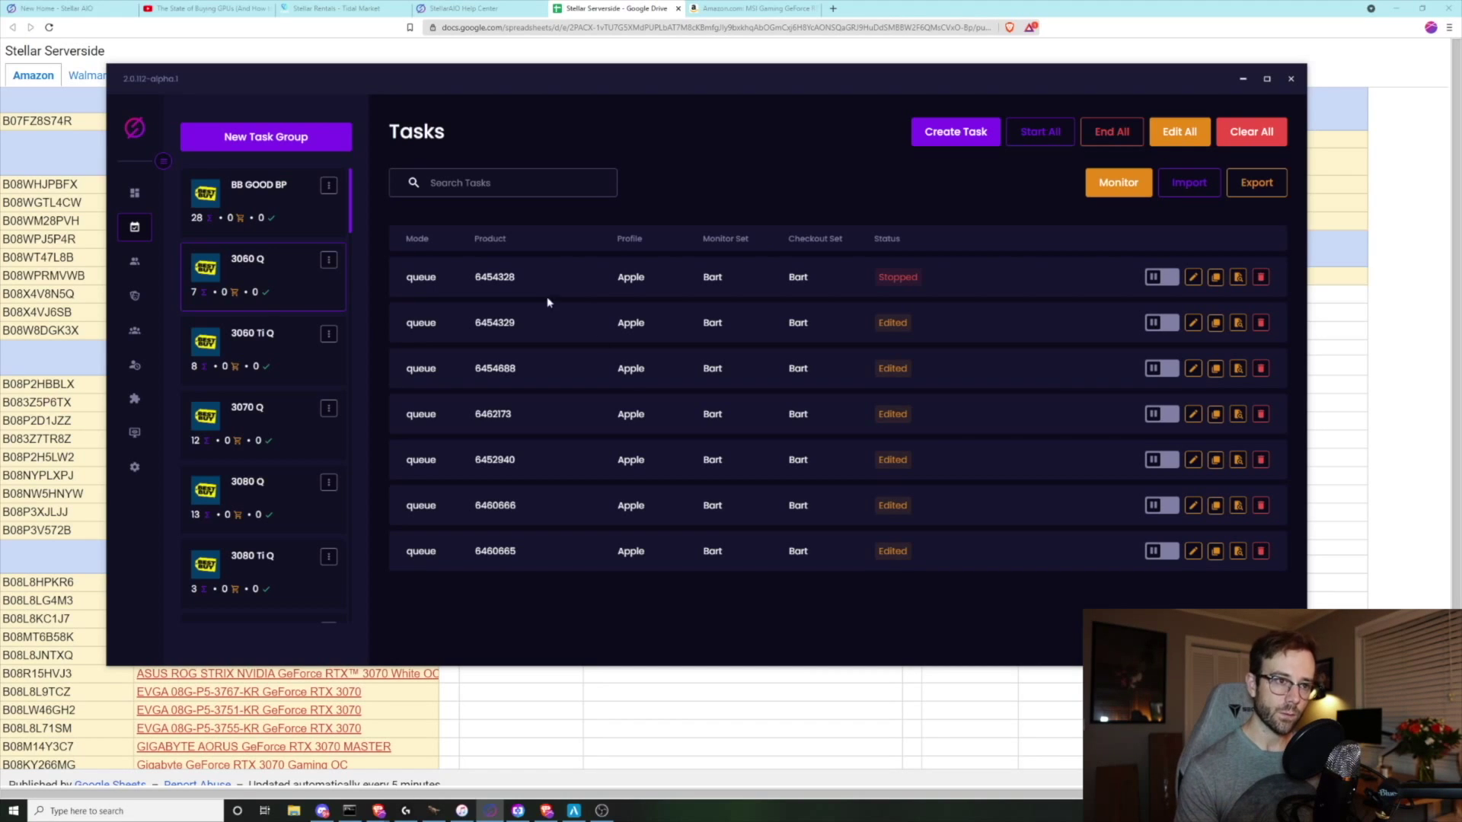
click(1155, 278)
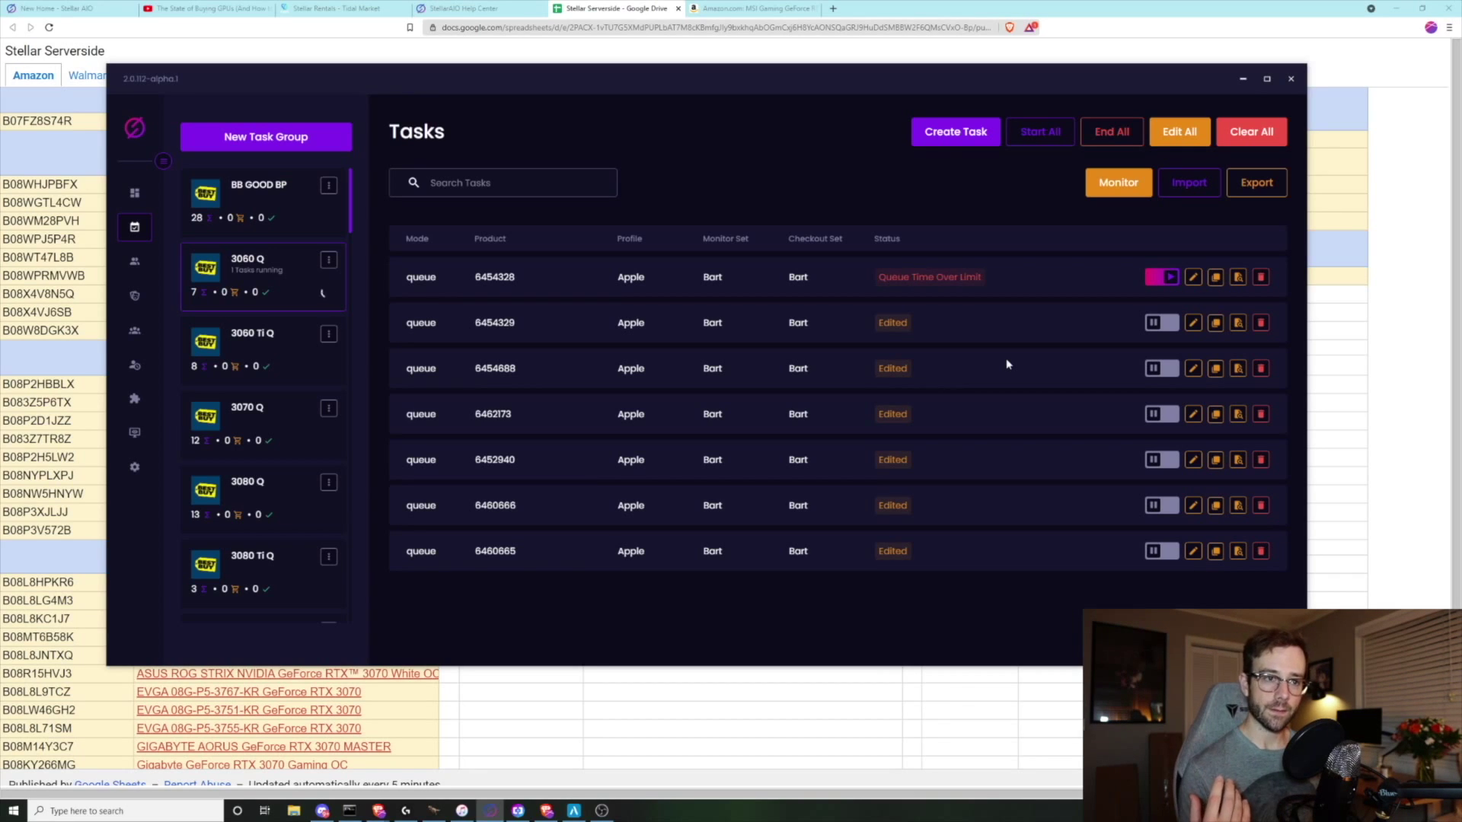
click(1159, 279)
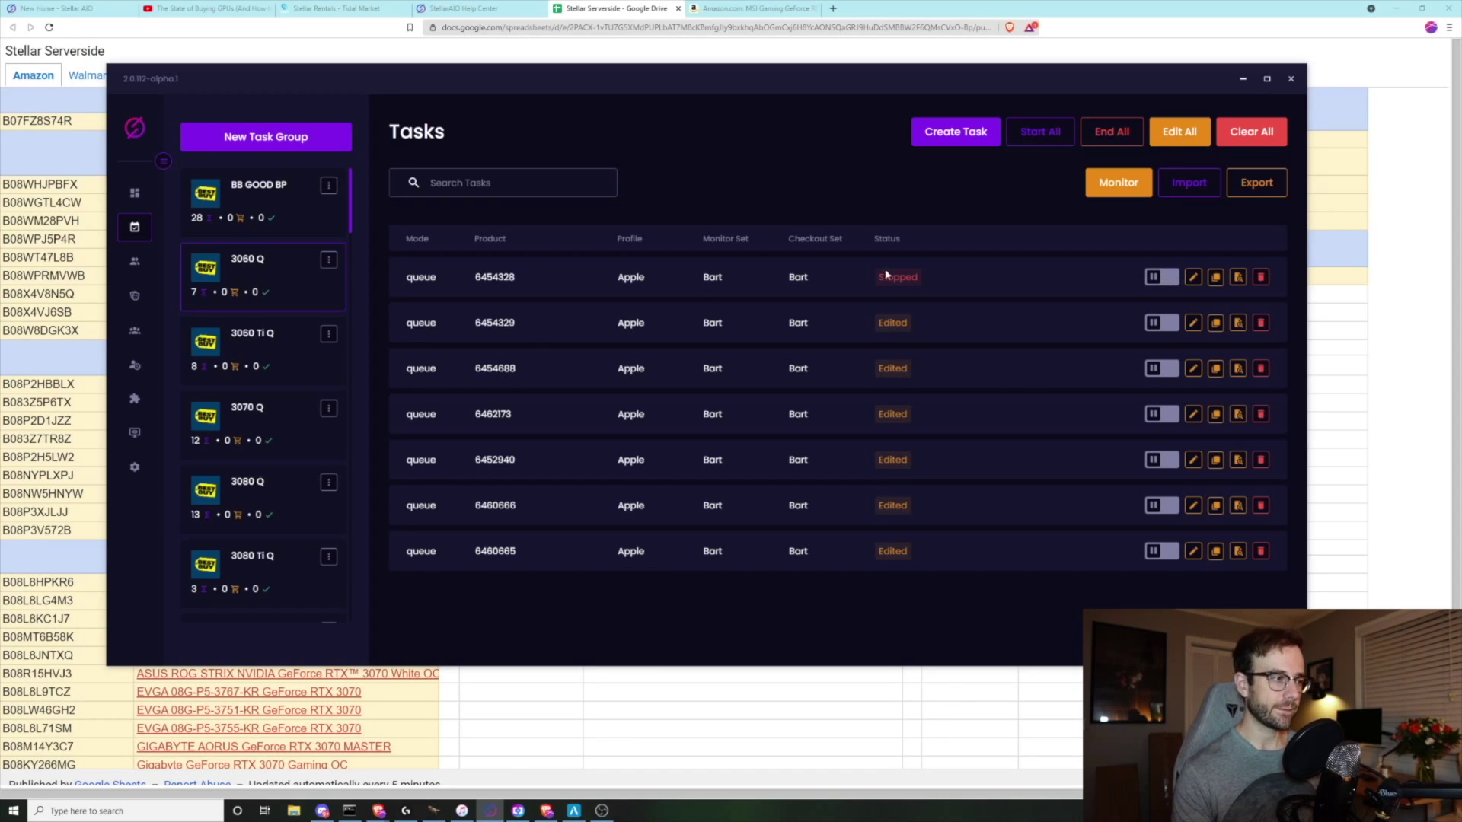
Look through the task group list, comparing the Amazon ATC and ATC RFC groups with the Best Buy groups.
scroll(292, 439, down, 5)
scroll(292, 439, down, 10)
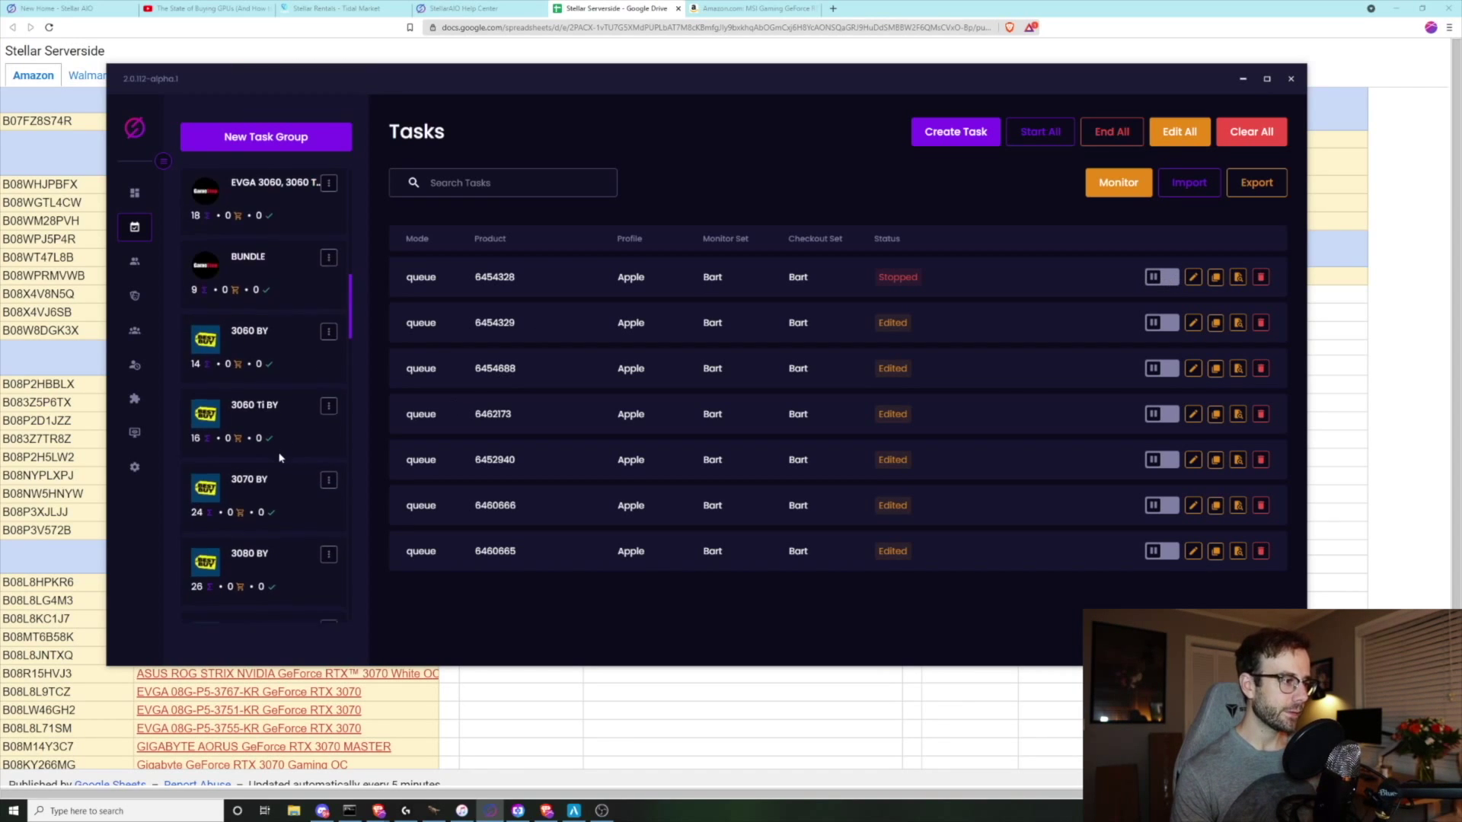
scroll(279, 457, down, 3)
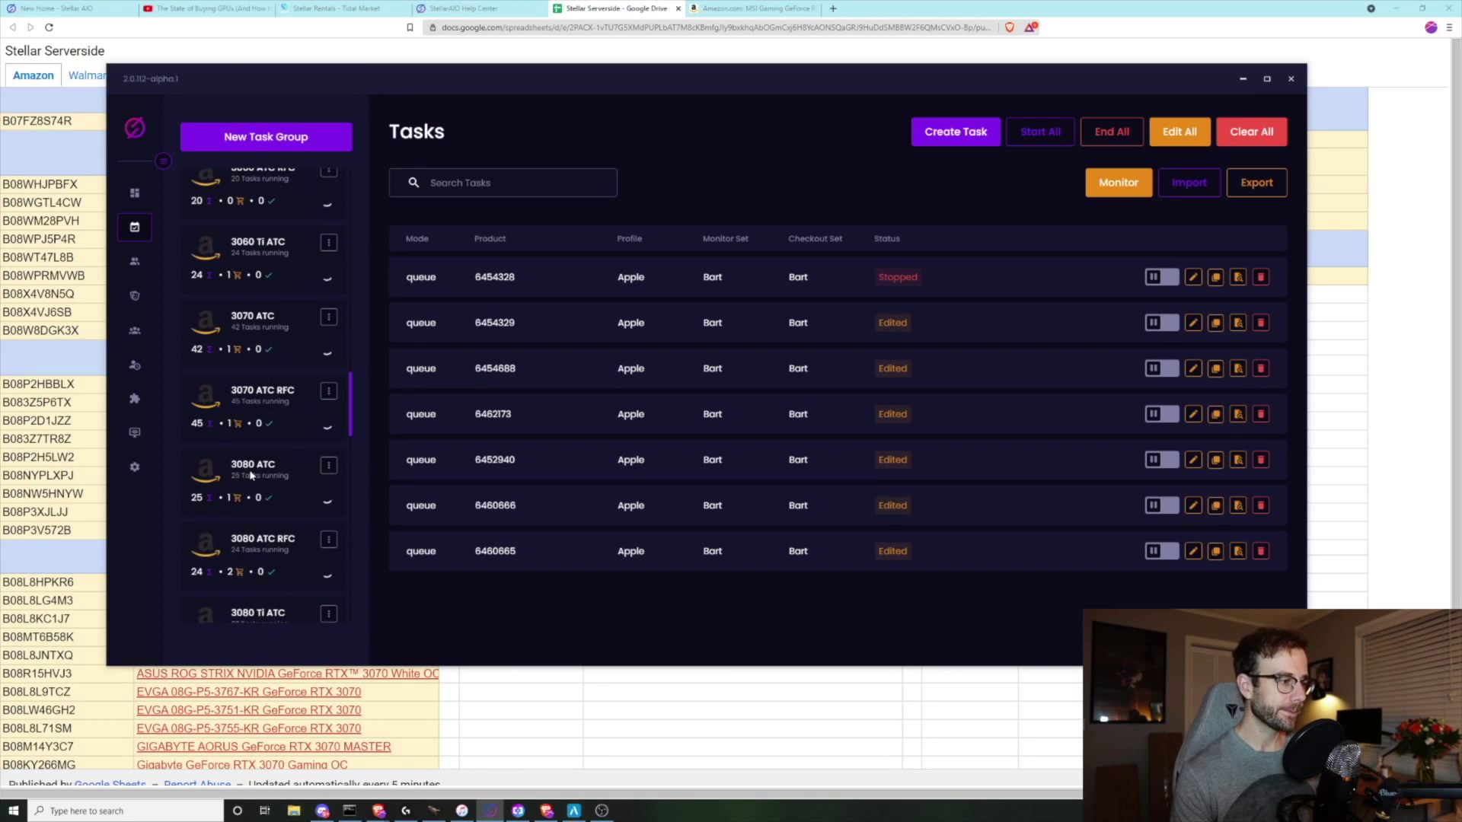
scroll(240, 454, down, 3)
scroll(237, 464, up, 2)
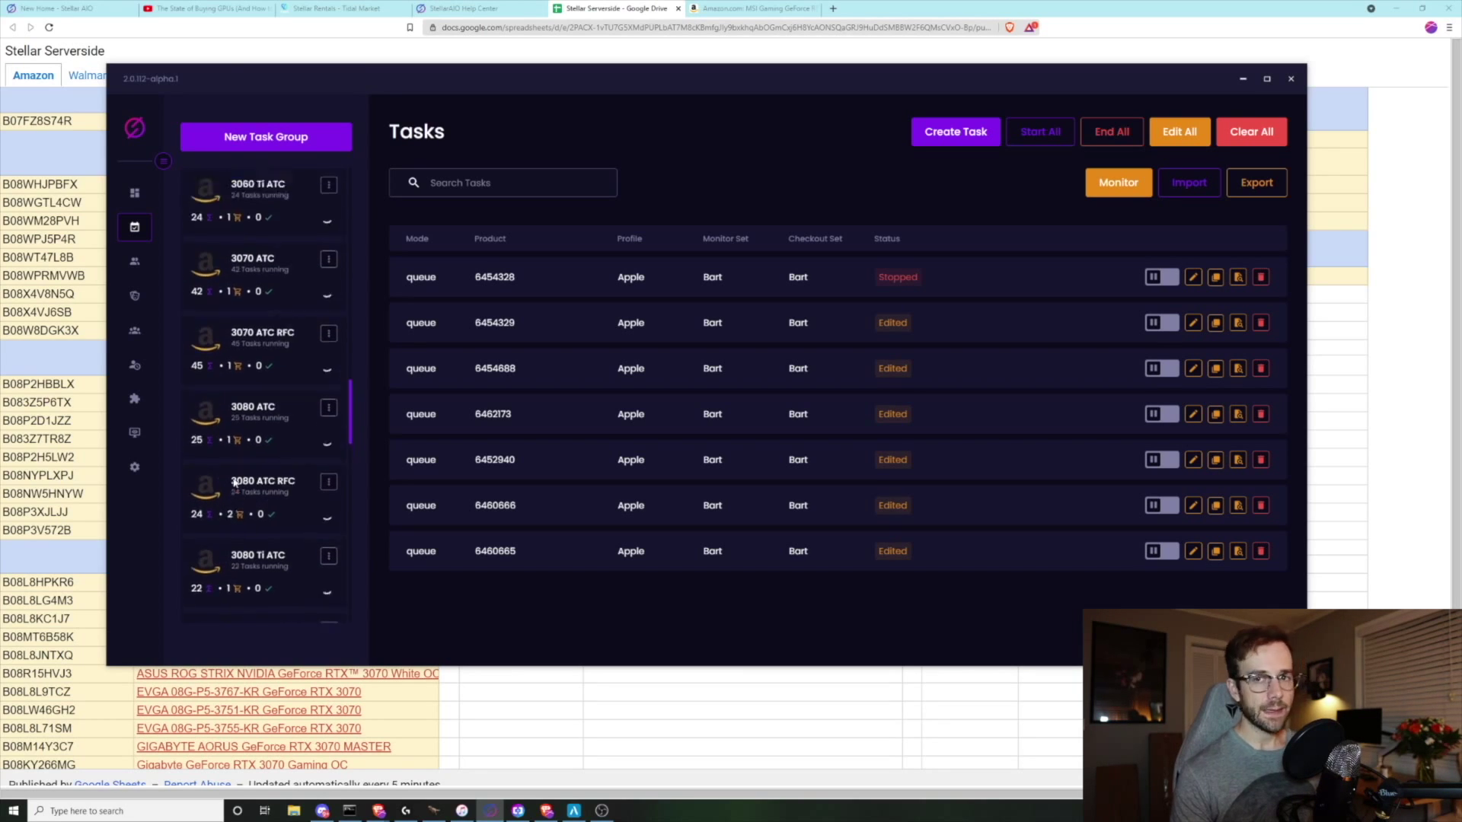
scroll(235, 483, up, 2)
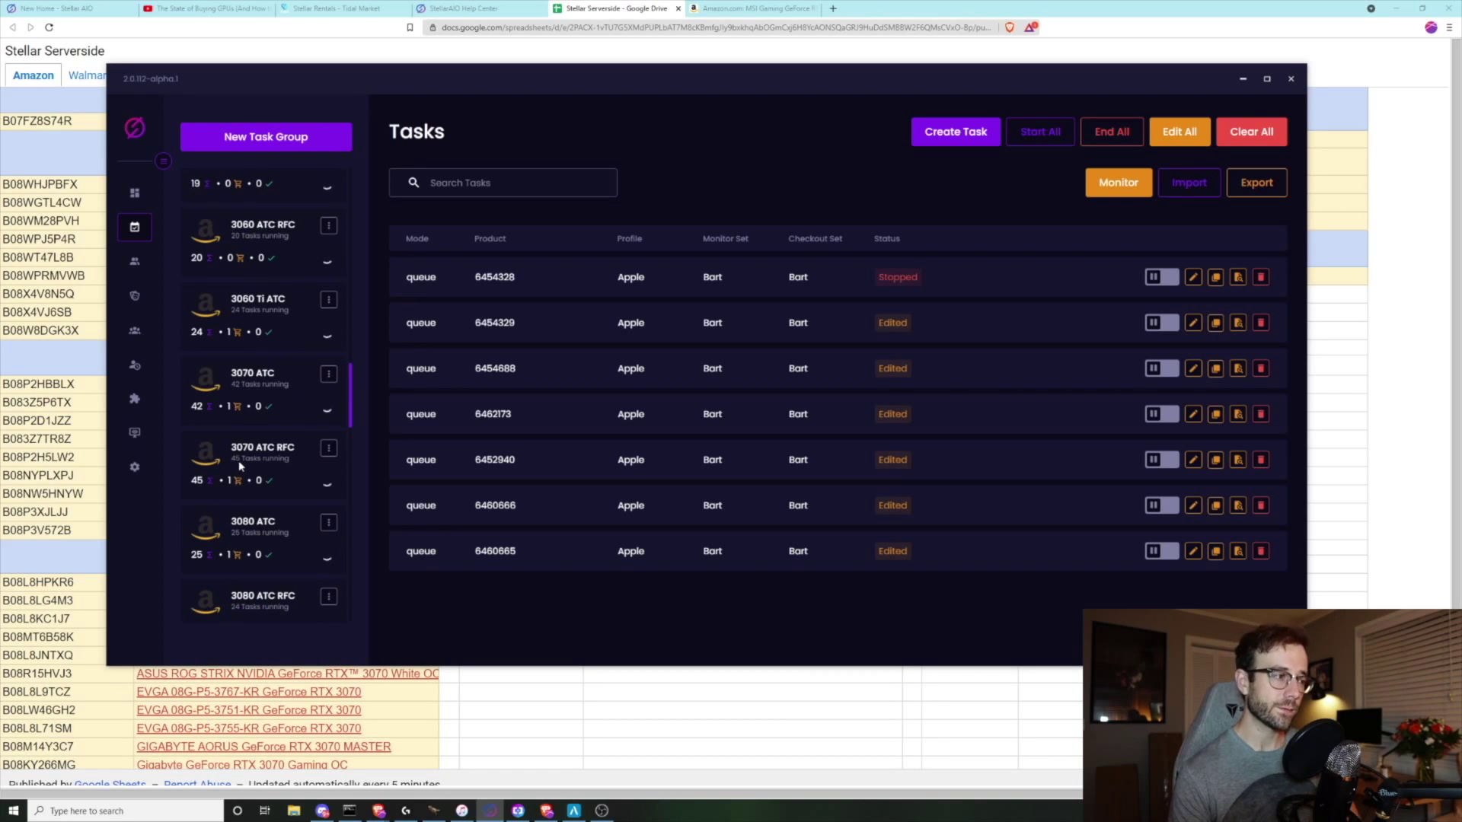
scroll(239, 463, up, 2)
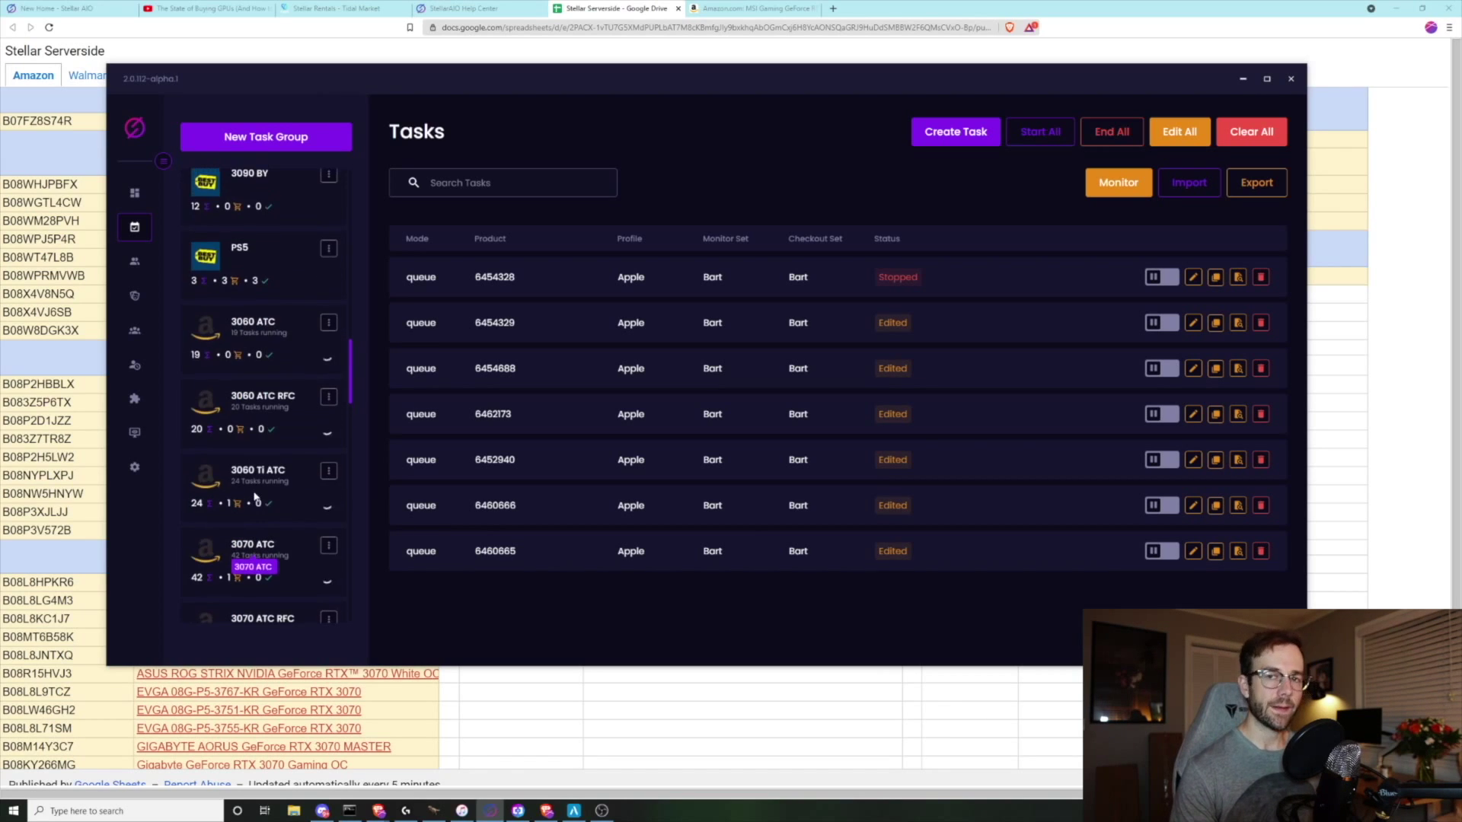
scroll(274, 427, down, 1)
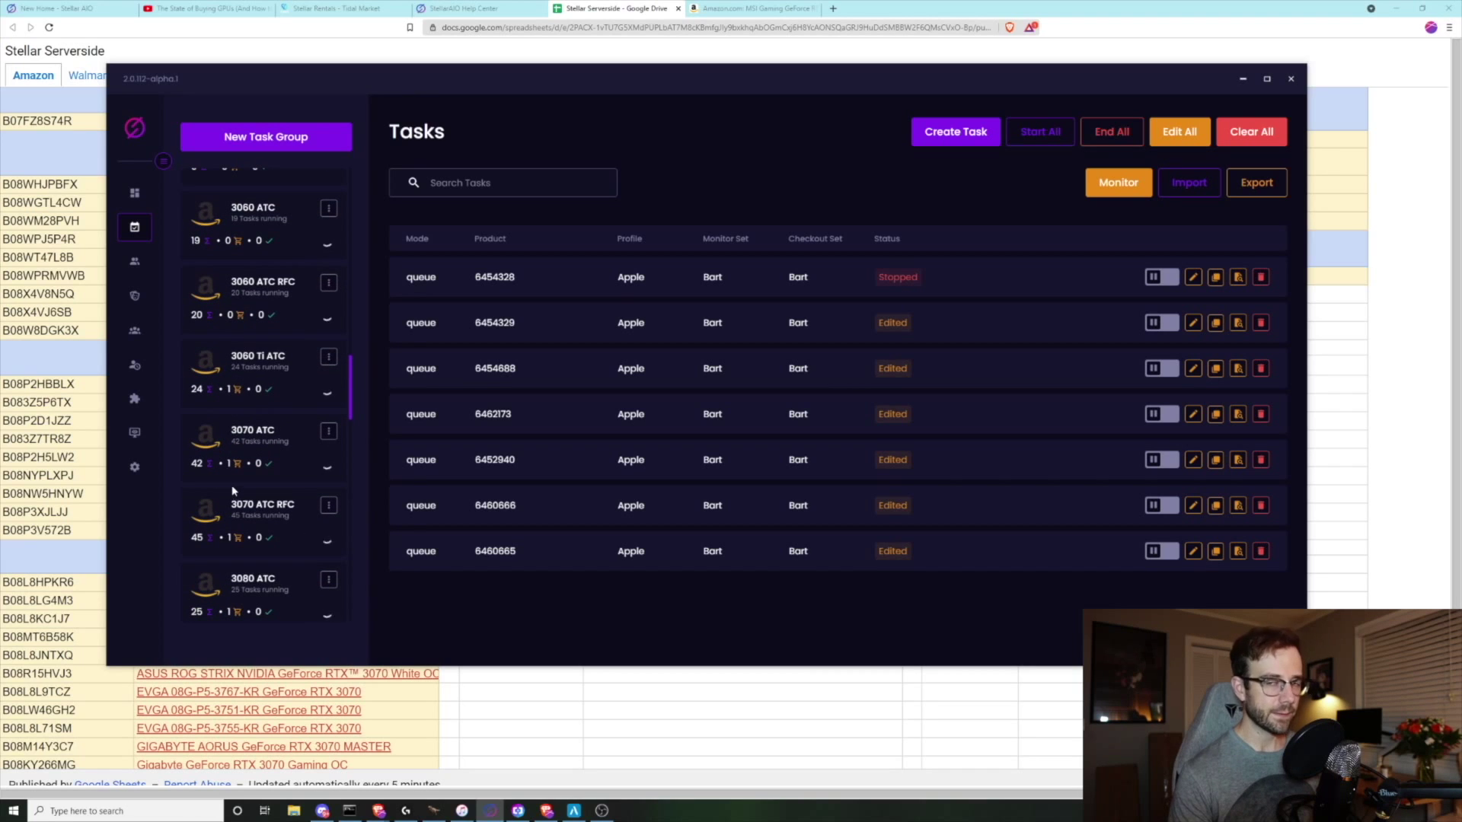
scroll(234, 492, up, 15)
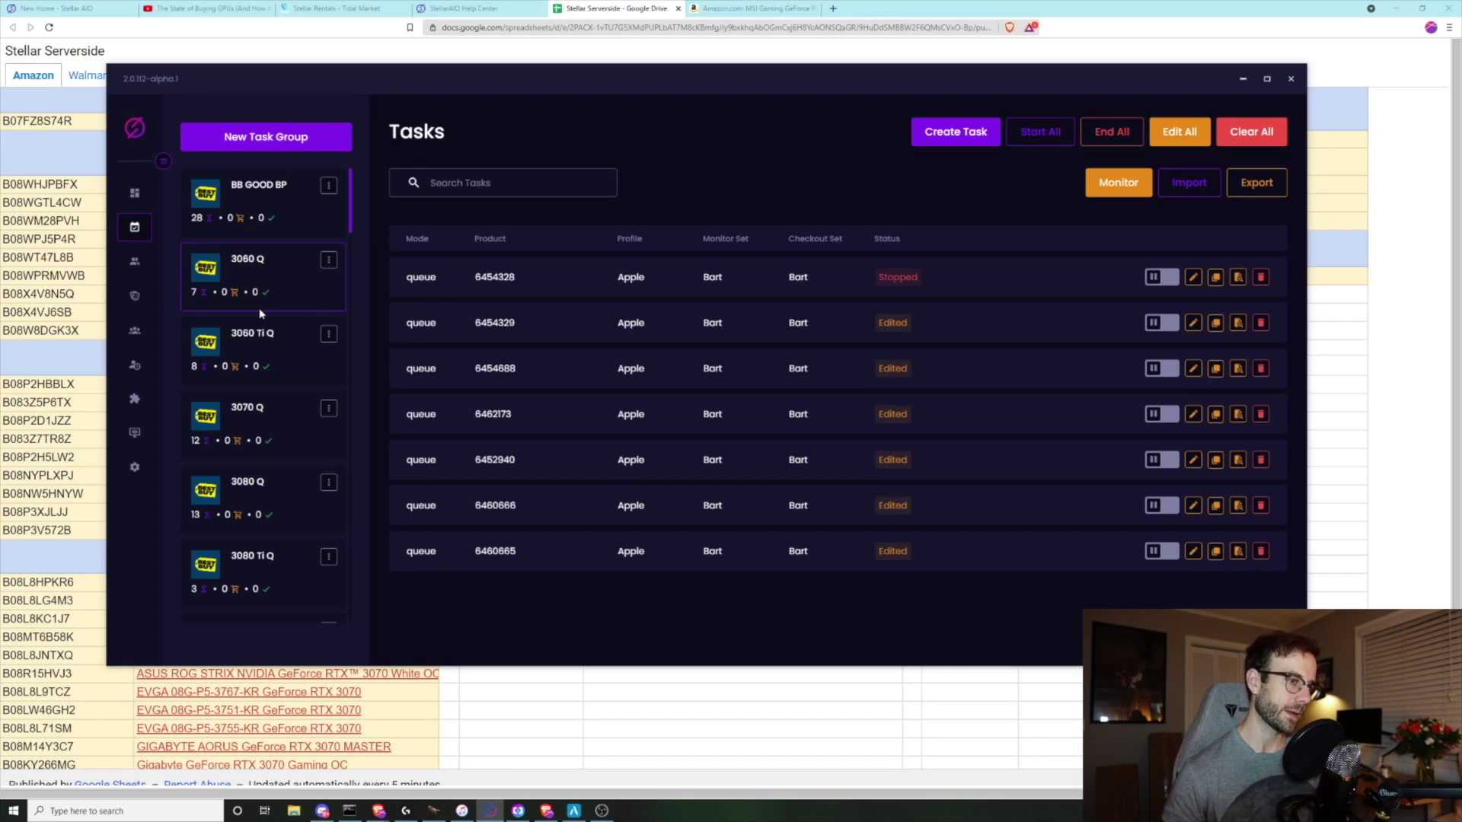
Look further down the task group list and view the tasks of the AMD 6700 XT group and the first GameStop EVGA 3060 group.
scroll(263, 407, down, 6)
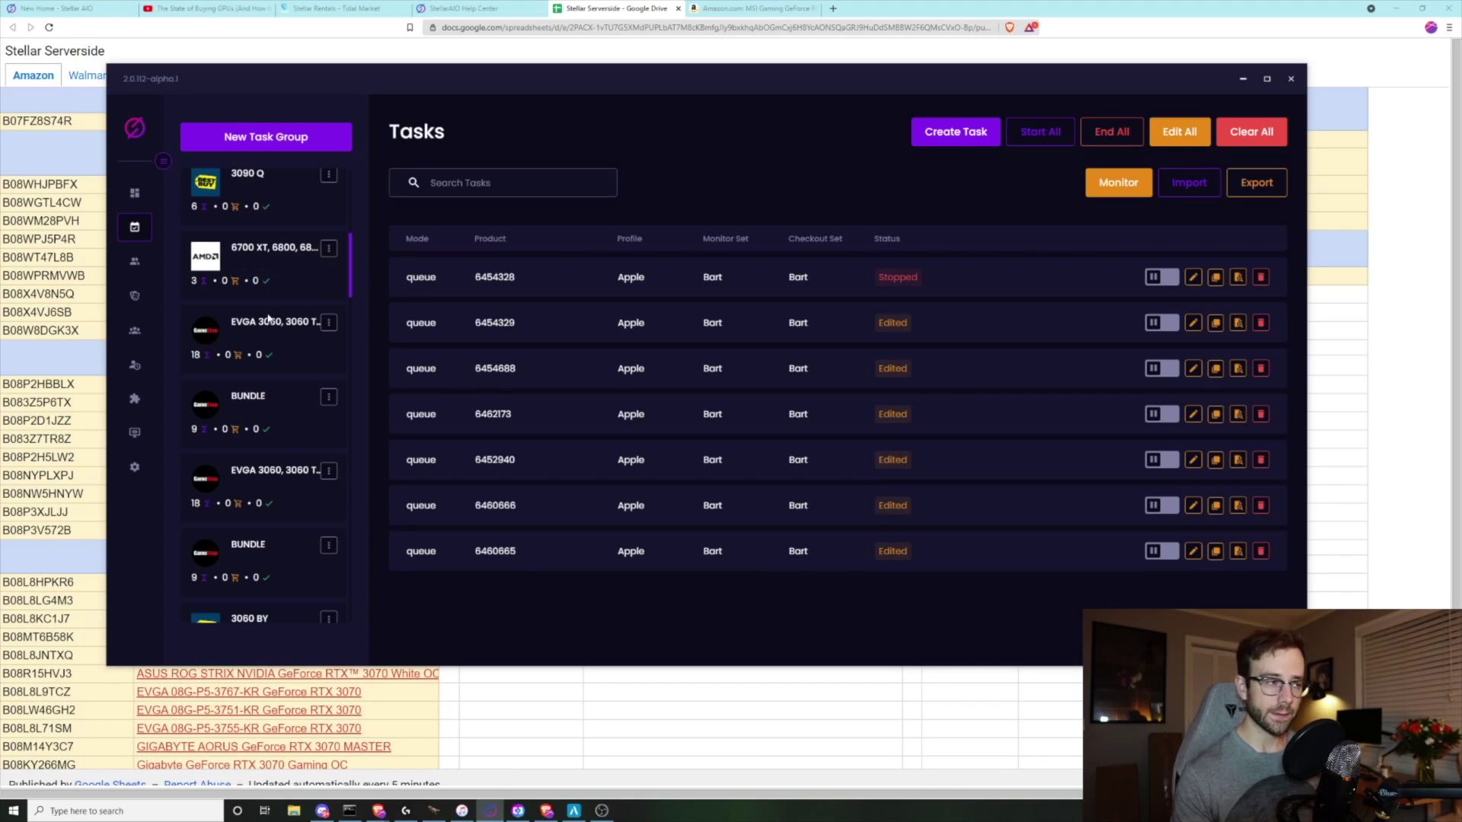
scroll(287, 366, down, 1)
click(301, 217)
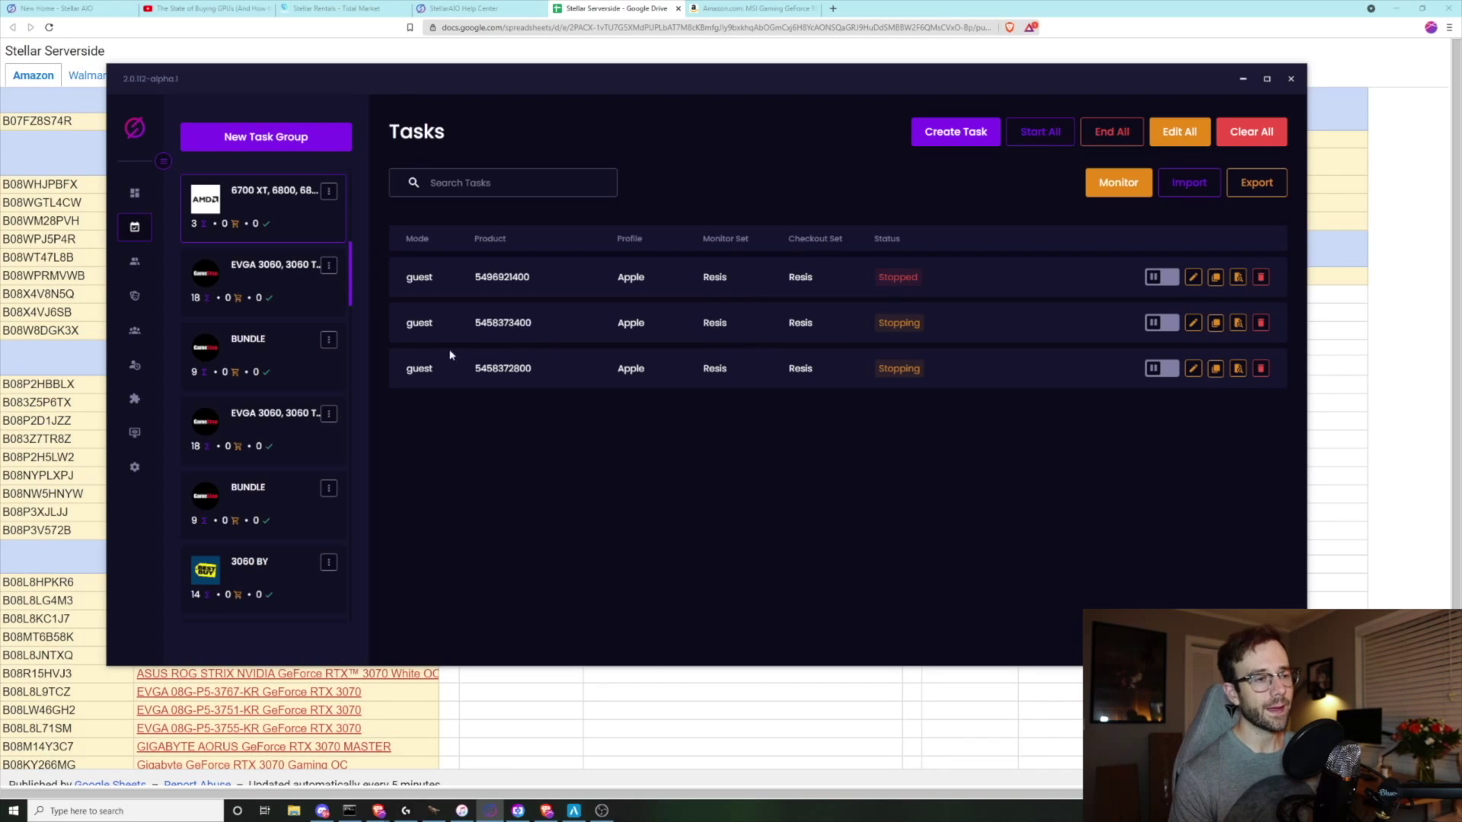
click(300, 297)
Look through the remaining task groups, comparing the Best Buy BY groups with the Amazon ATC and ATC RFC groups.
scroll(274, 381, down, 3)
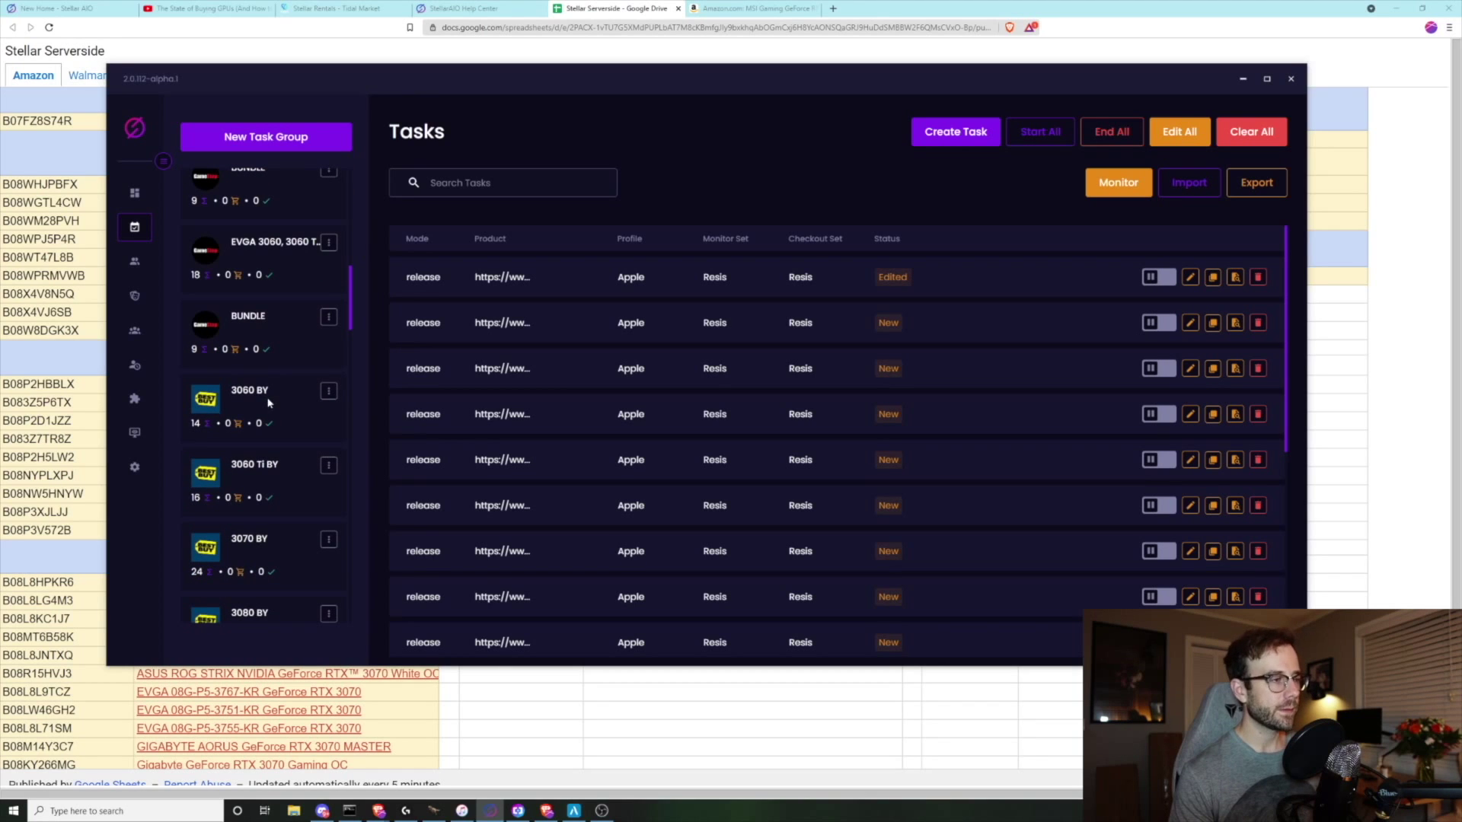
scroll(289, 460, down, 5)
scroll(289, 465, down, 6)
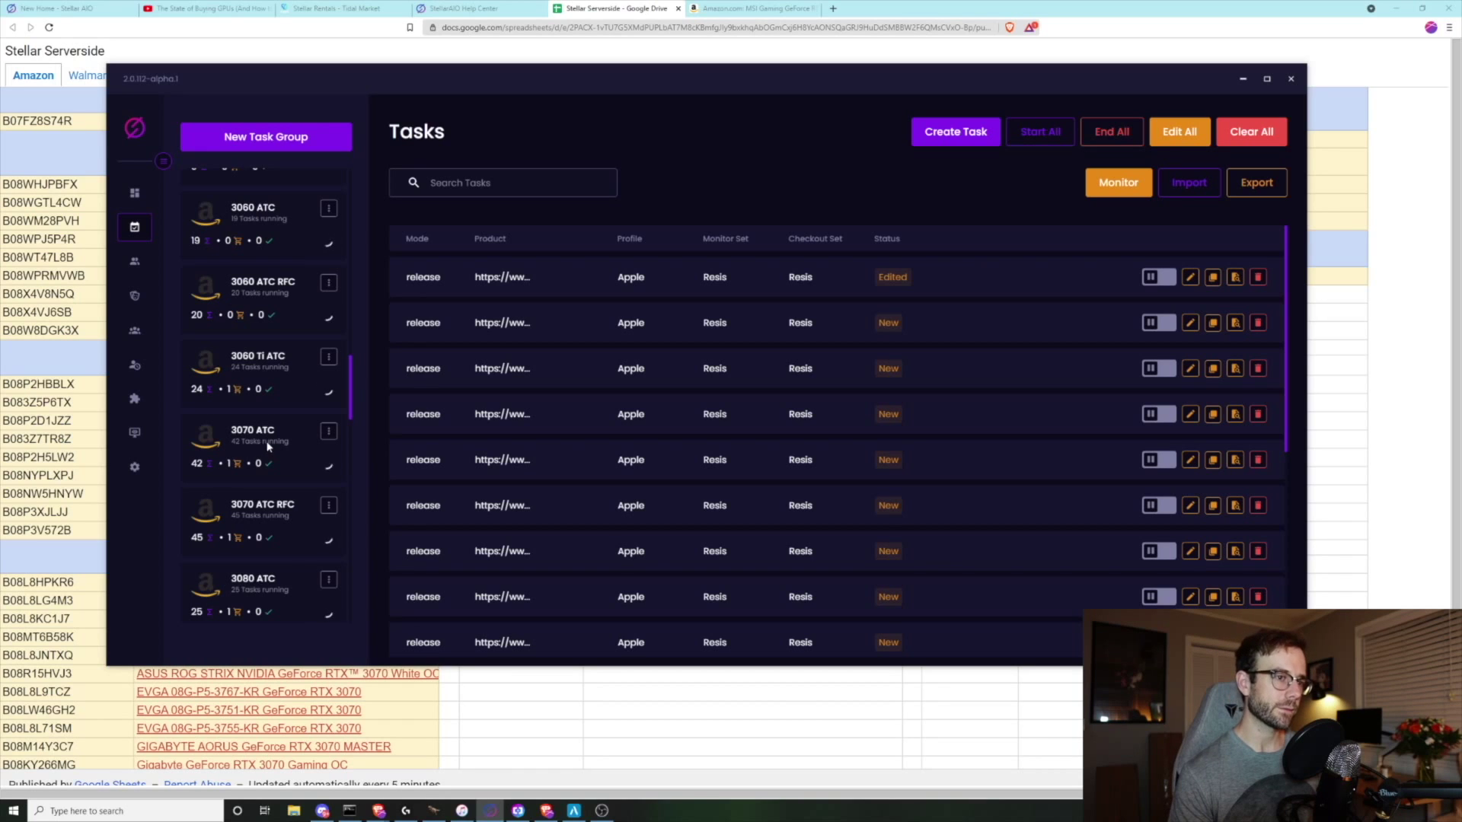
scroll(268, 446, up, 10)
scroll(268, 447, down, 10)
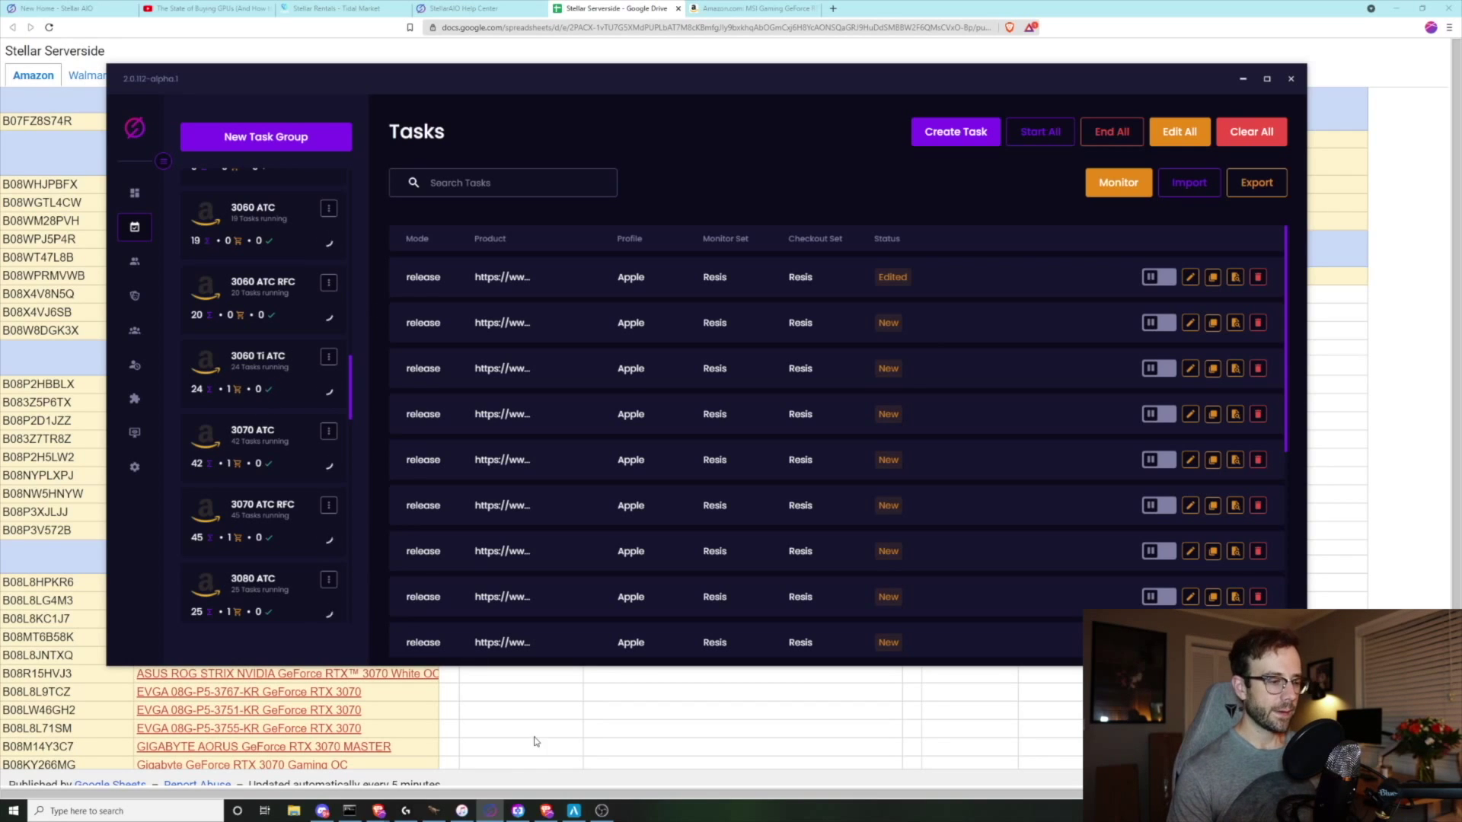
Switch to Discord and review the release notes in the Stellar 2.0 server's change-log channel, from the latest version back to 2.0.101.
click(323, 812)
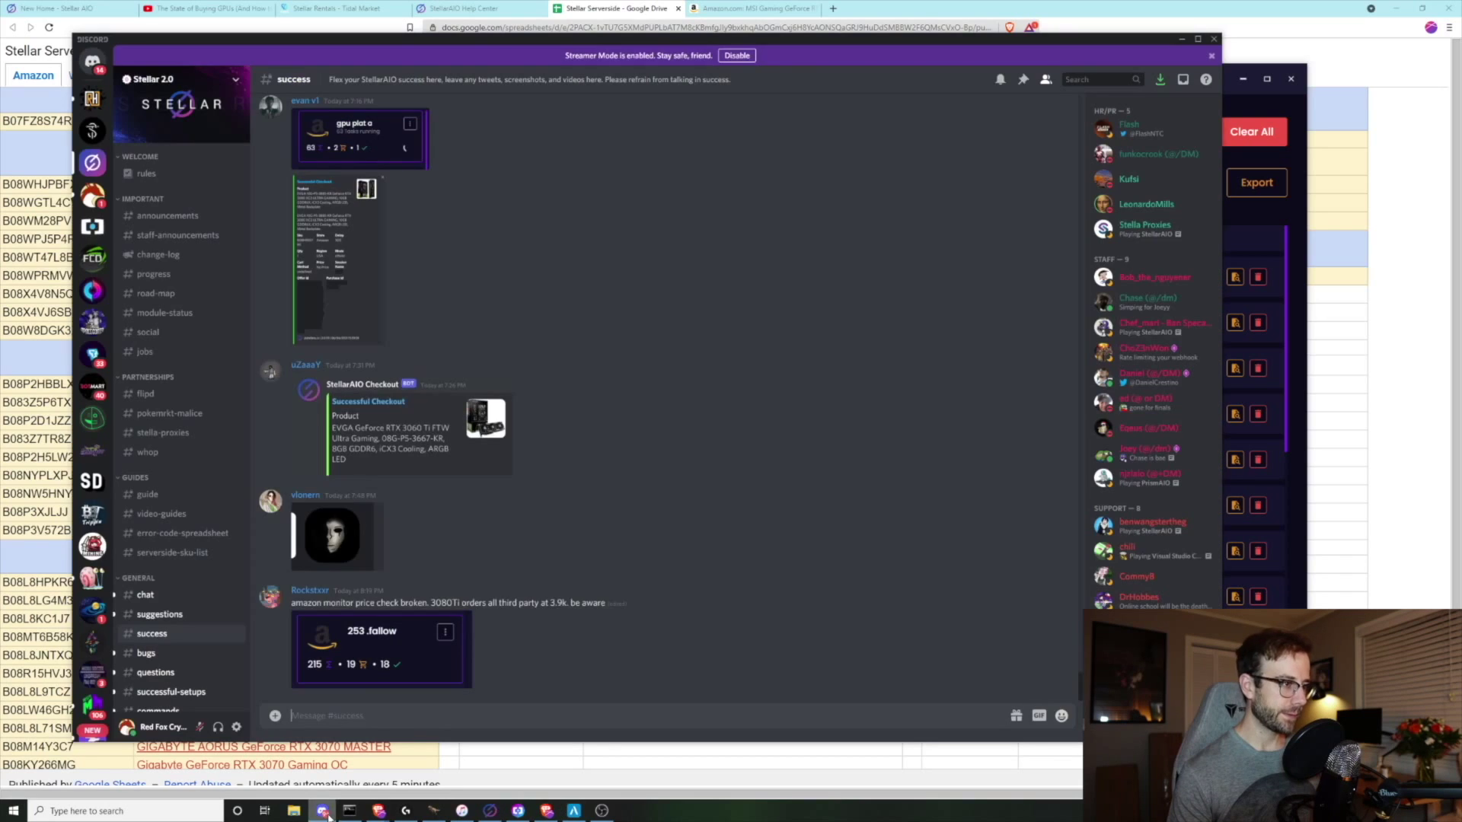
click(164, 255)
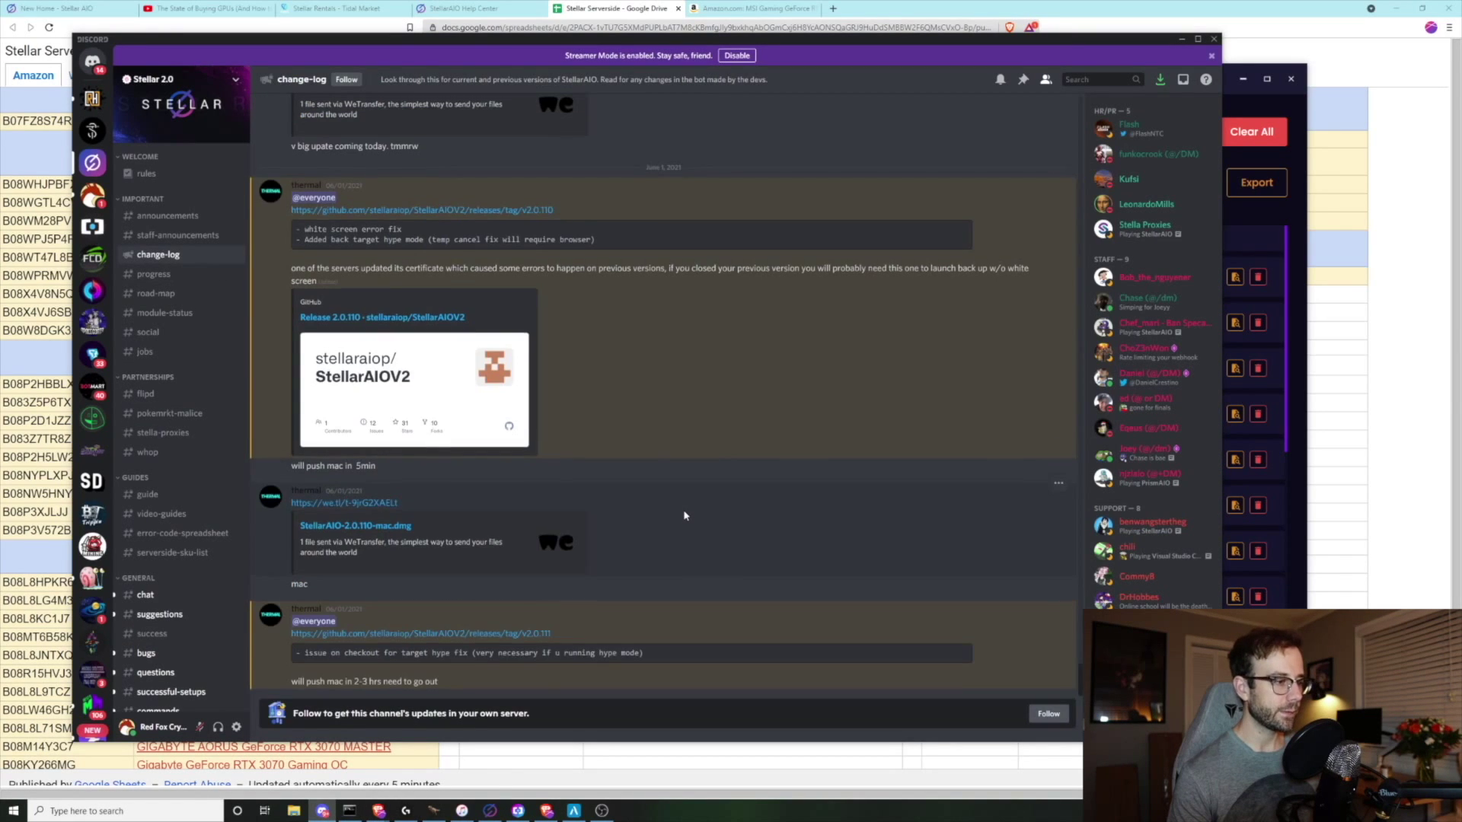
scroll(684, 516, up, 6)
scroll(671, 504, up, 10)
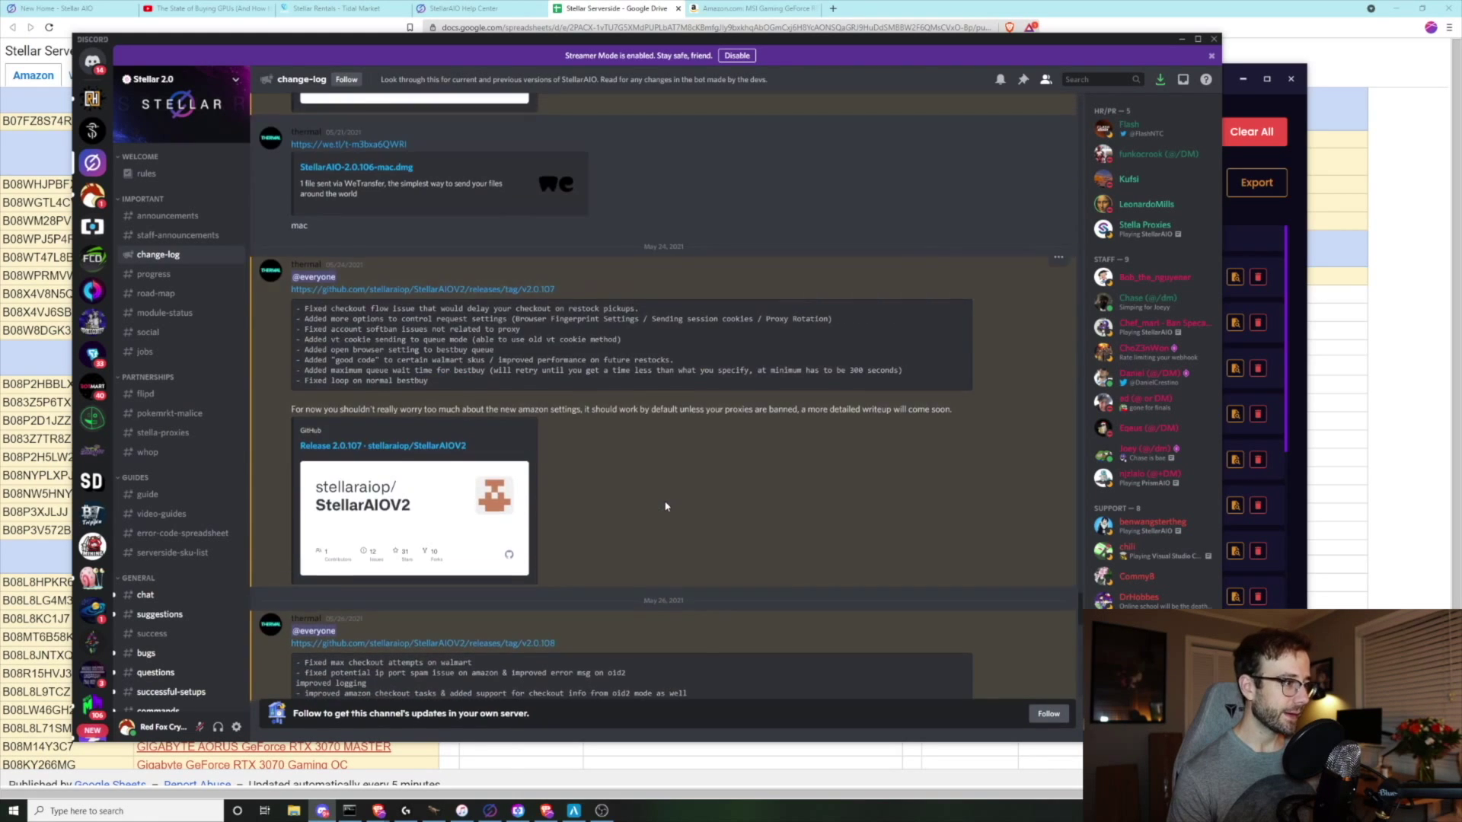
scroll(667, 506, up, 10)
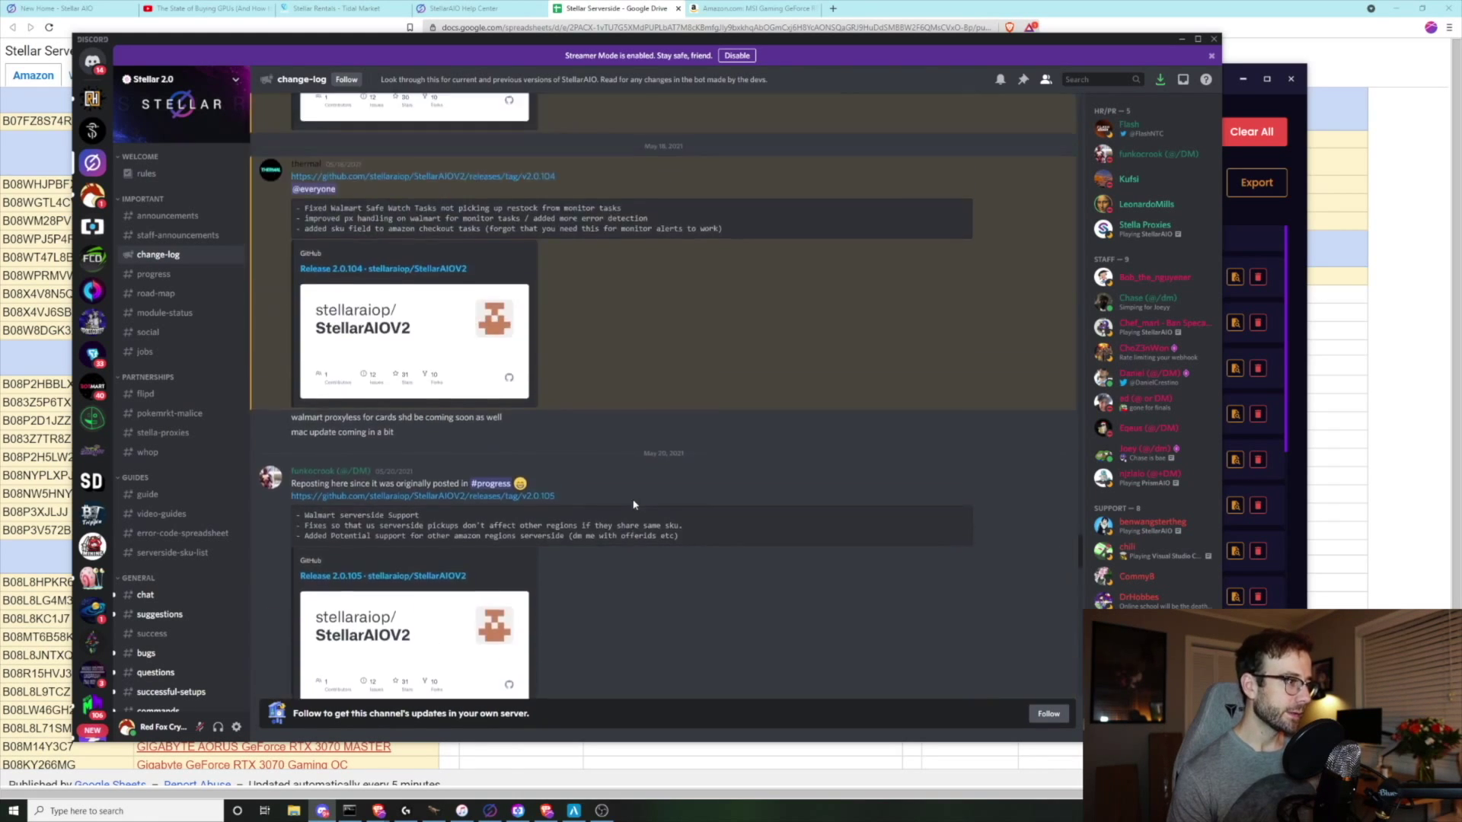
scroll(634, 505, up, 10)
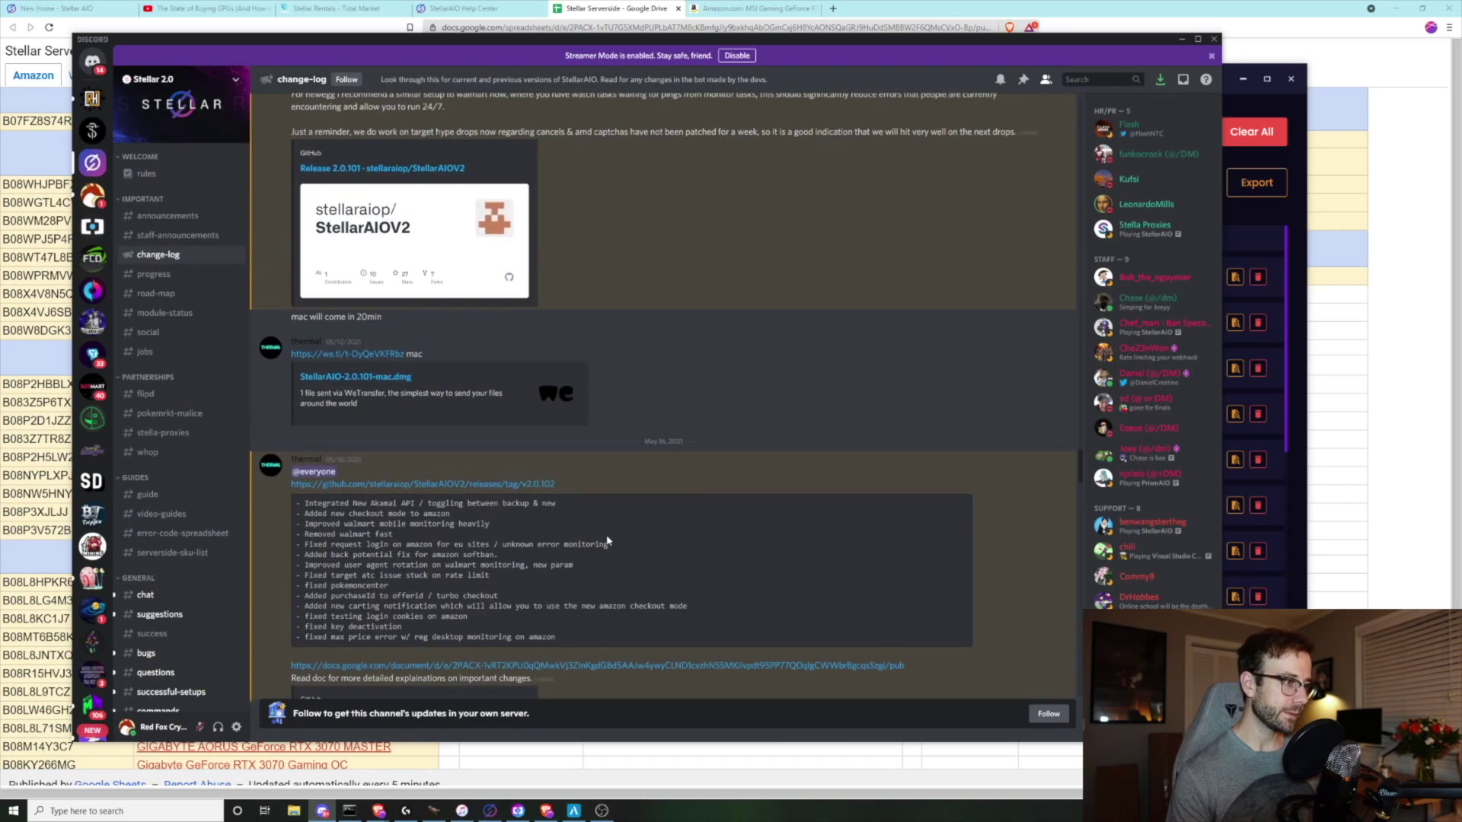
scroll(611, 539, up, 5)
scroll(601, 542, down, 8)
scroll(597, 543, down, 20)
scroll(596, 538, down, 15)
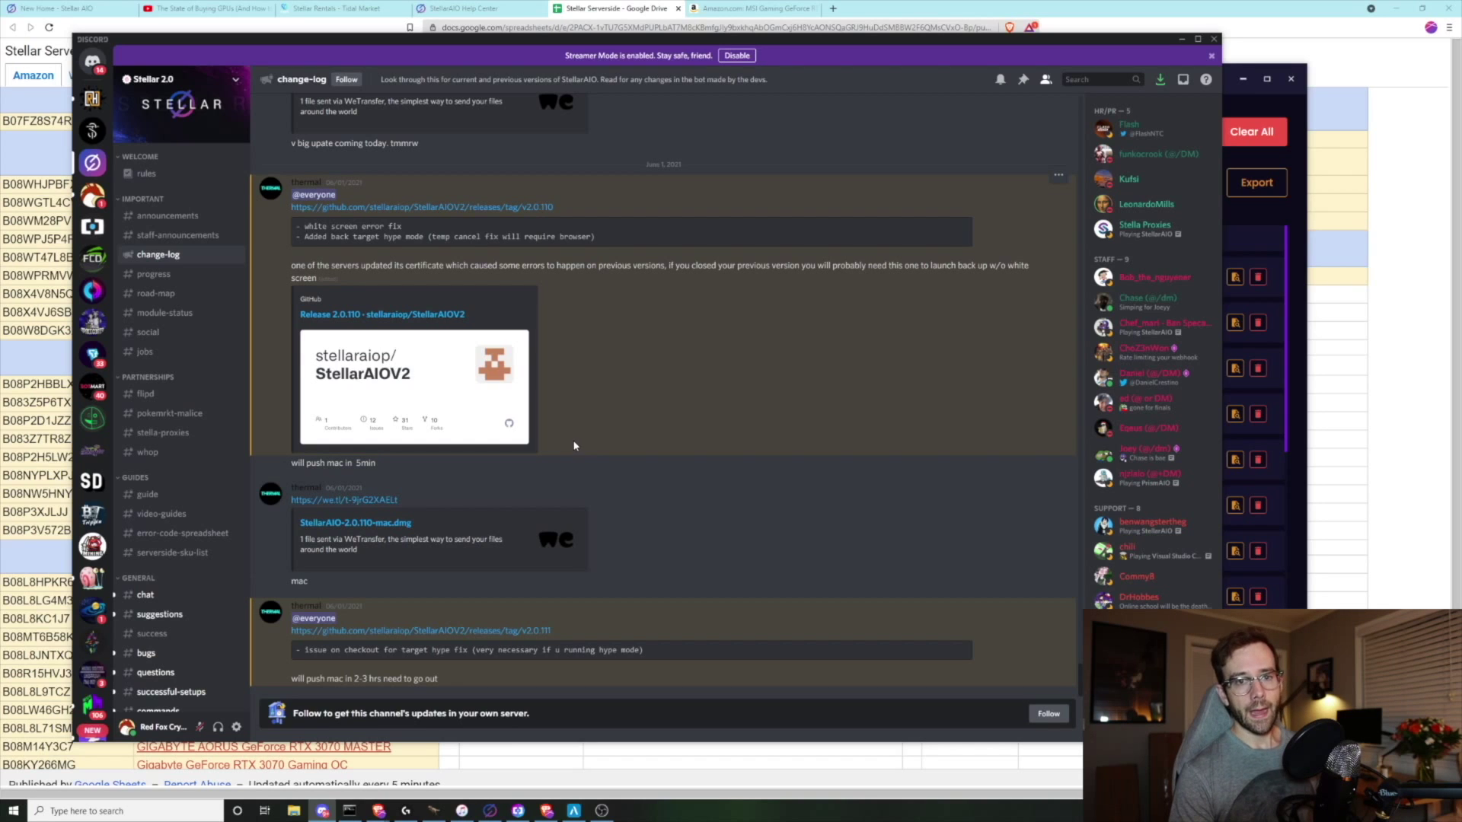
Switch back to Stellar AIO, inspect the settings of the first GameStop release task and close them without saving.
click(1299, 141)
click(1189, 276)
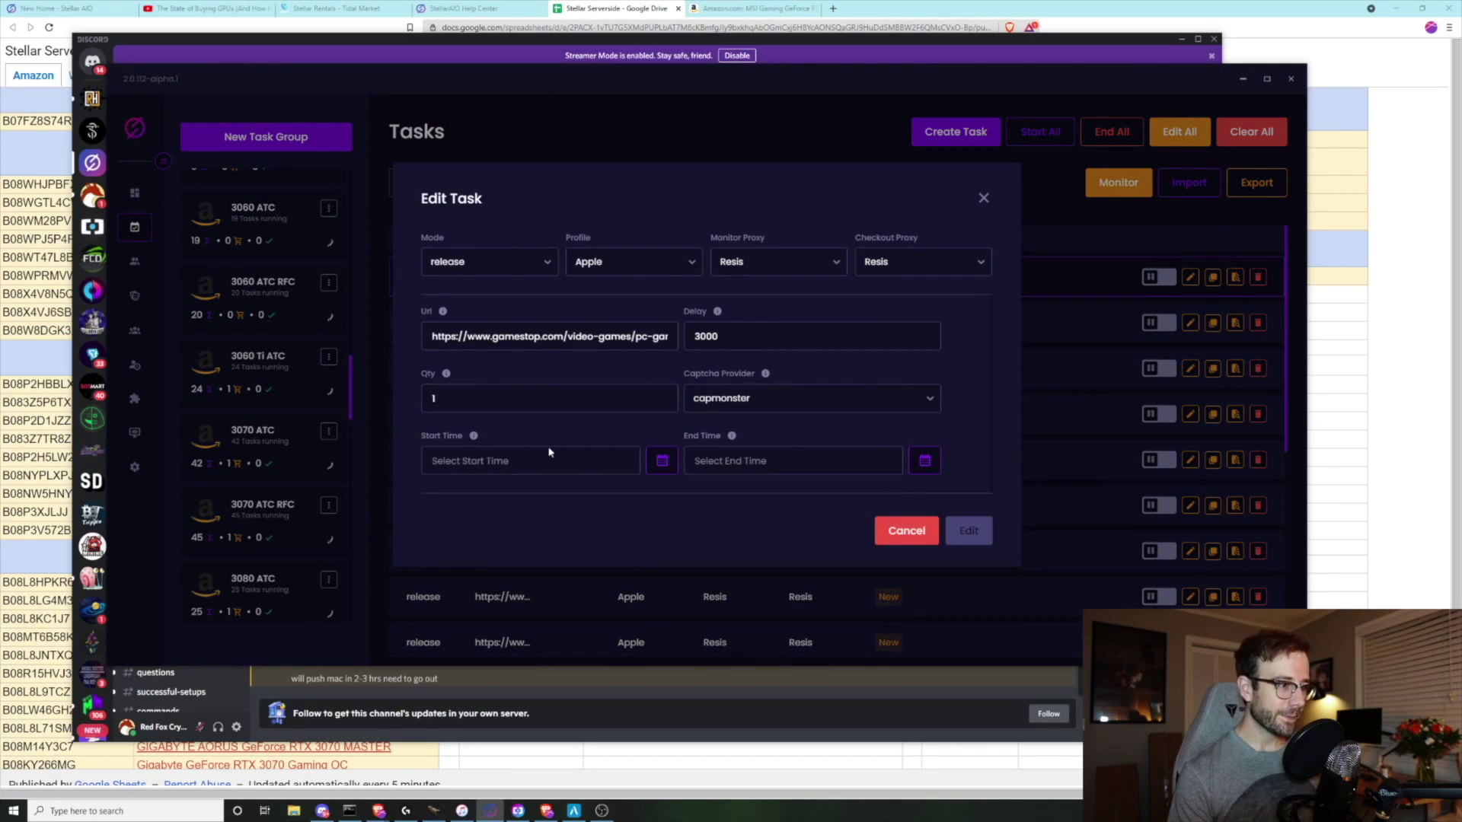
click(887, 537)
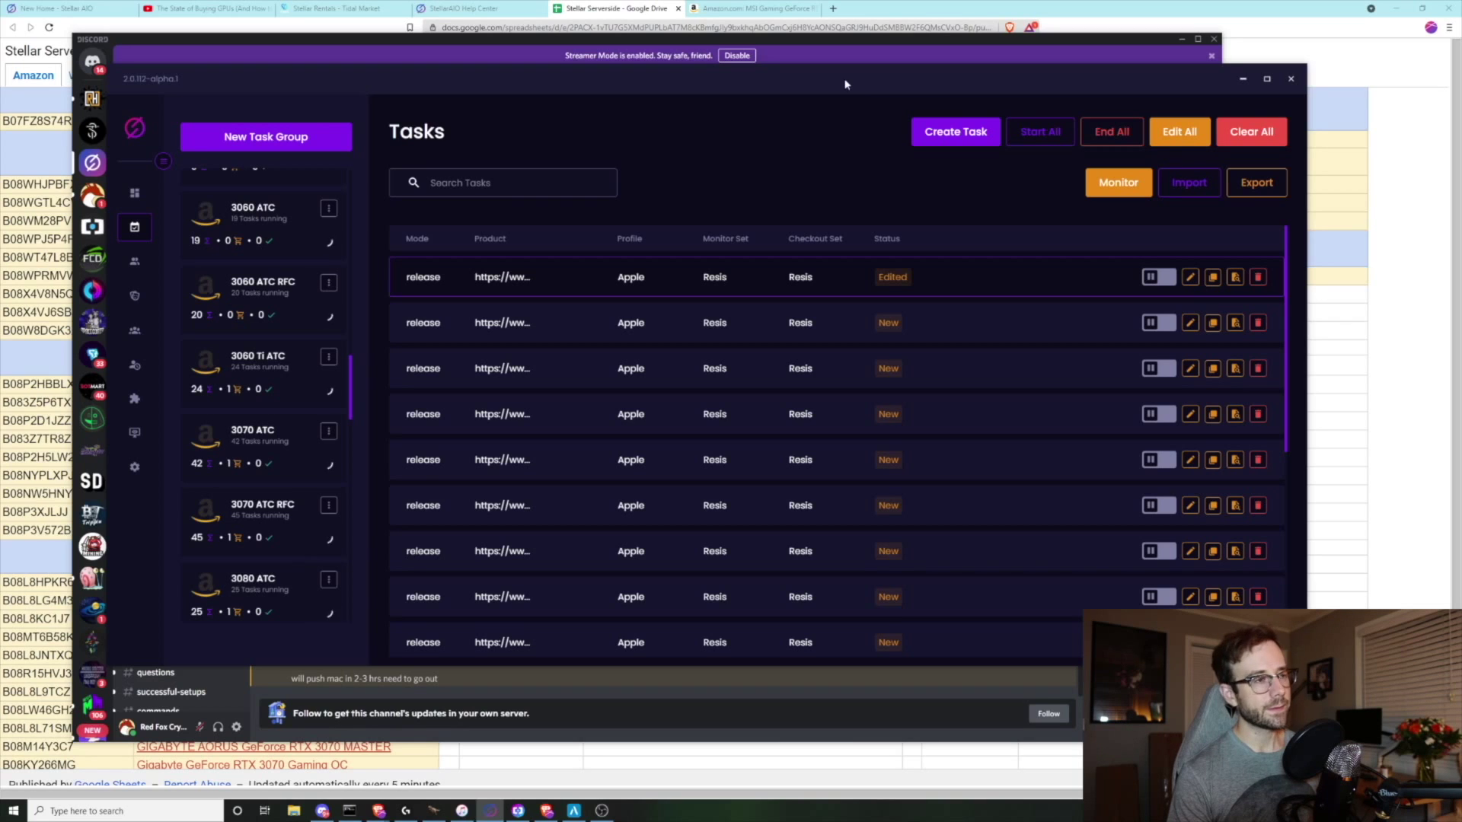
Tour Stellar AIO's other pages, including Captchas and Product Monitoring, and view the captcha provider keys in the Captcha settings.
drag(842, 79, 907, 82)
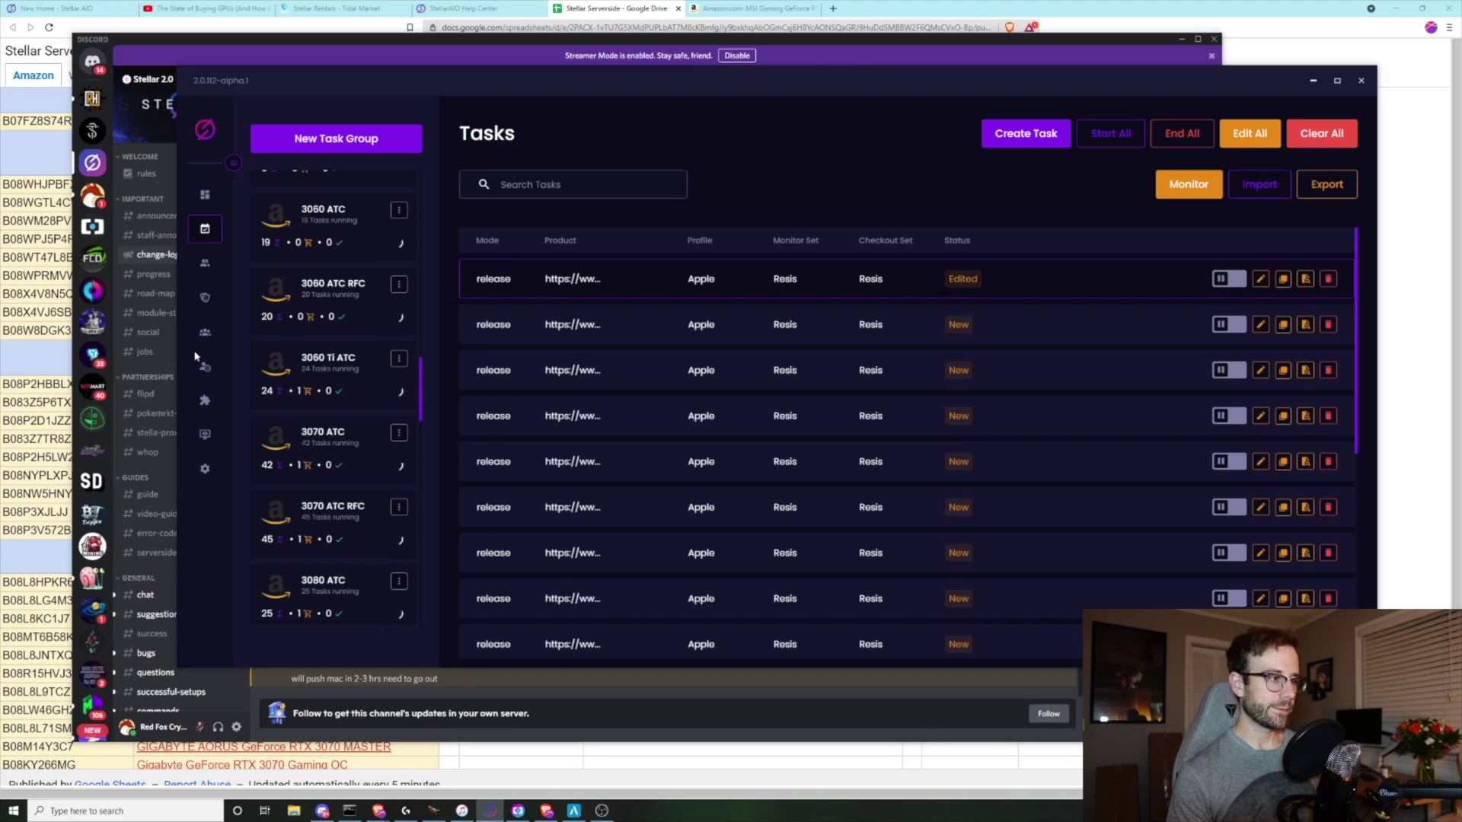
click(205, 399)
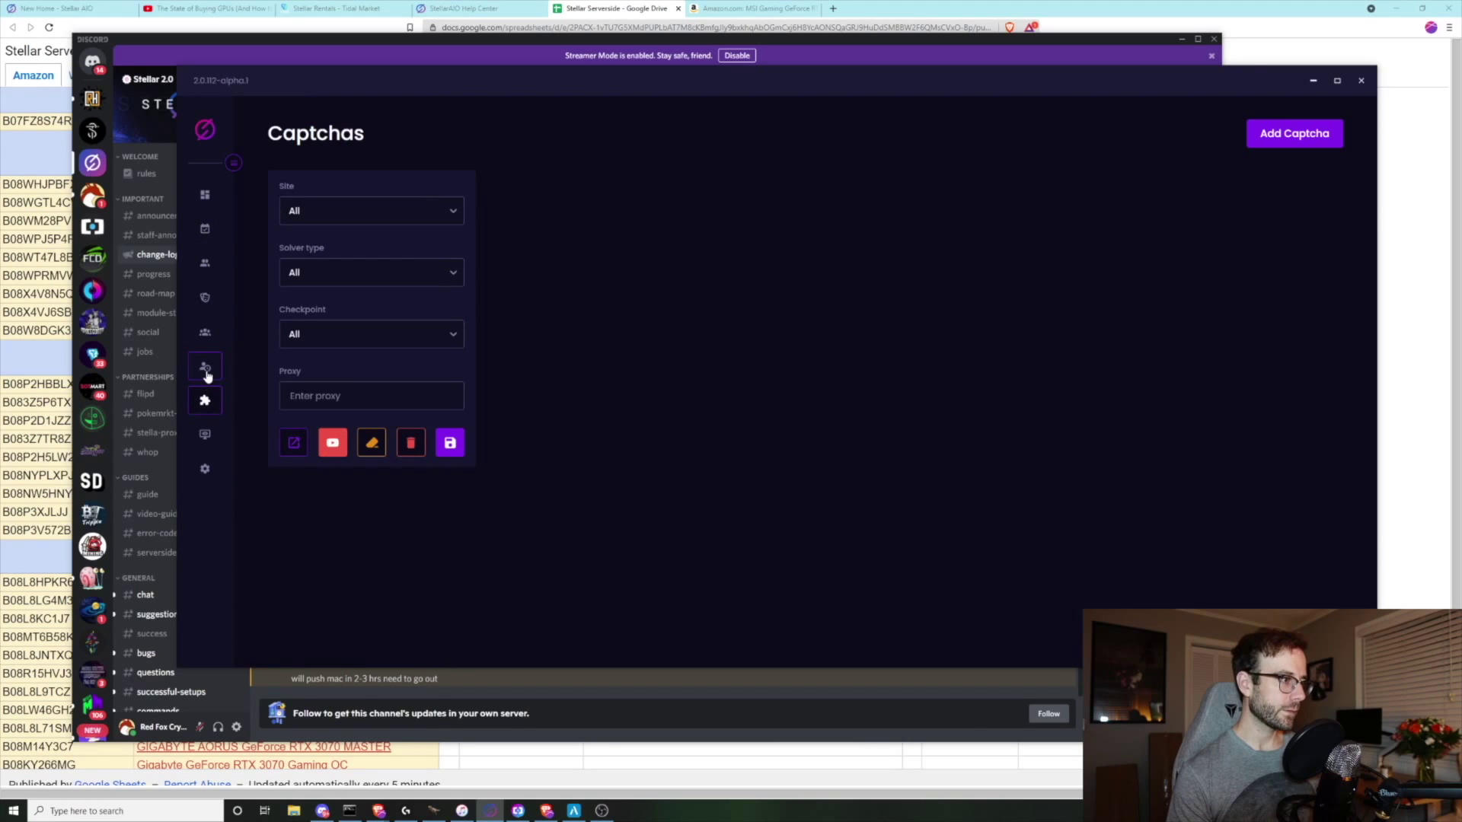
click(205, 434)
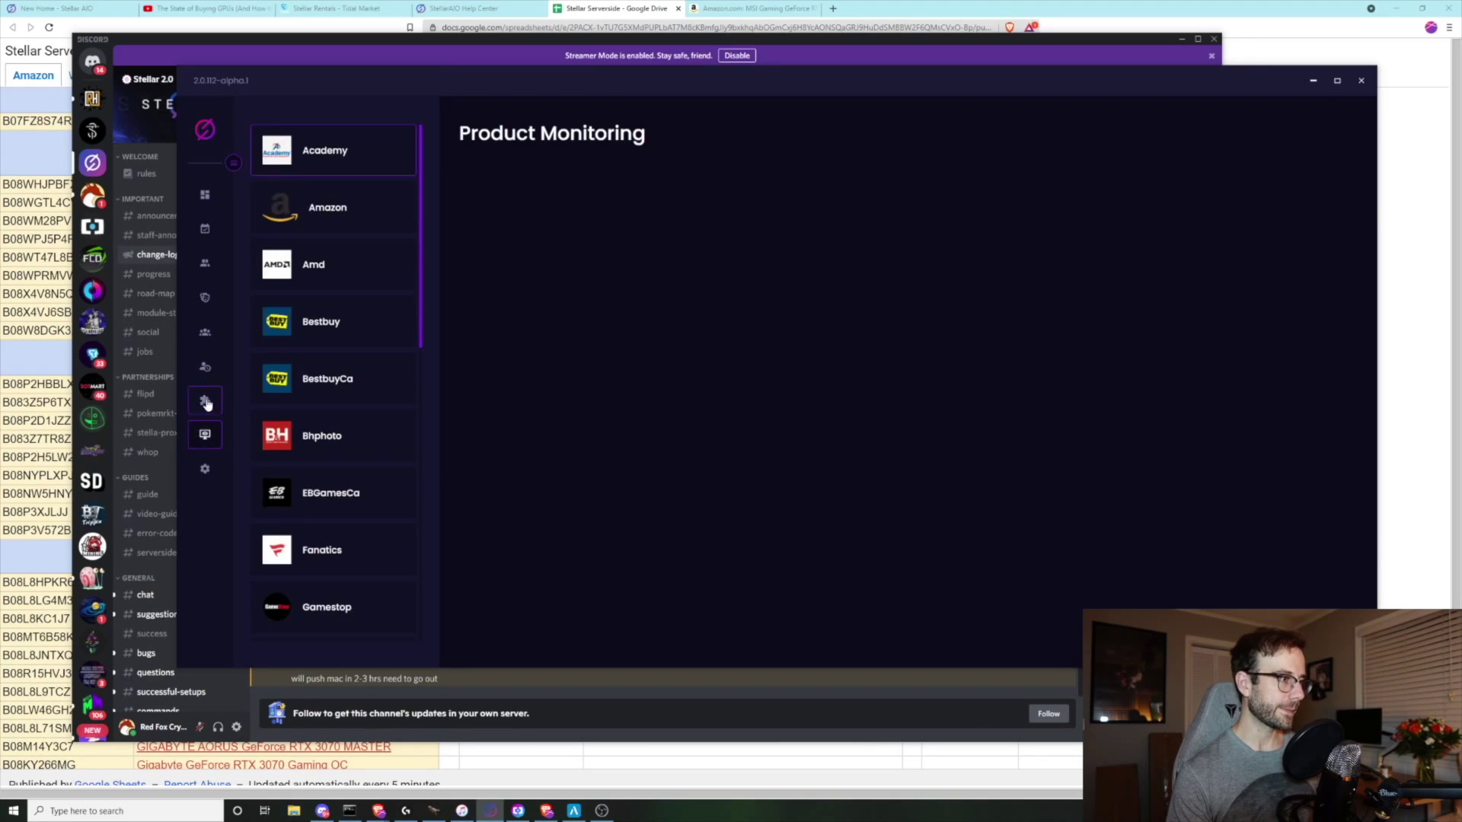
click(199, 339)
click(206, 301)
click(206, 265)
click(205, 230)
click(205, 467)
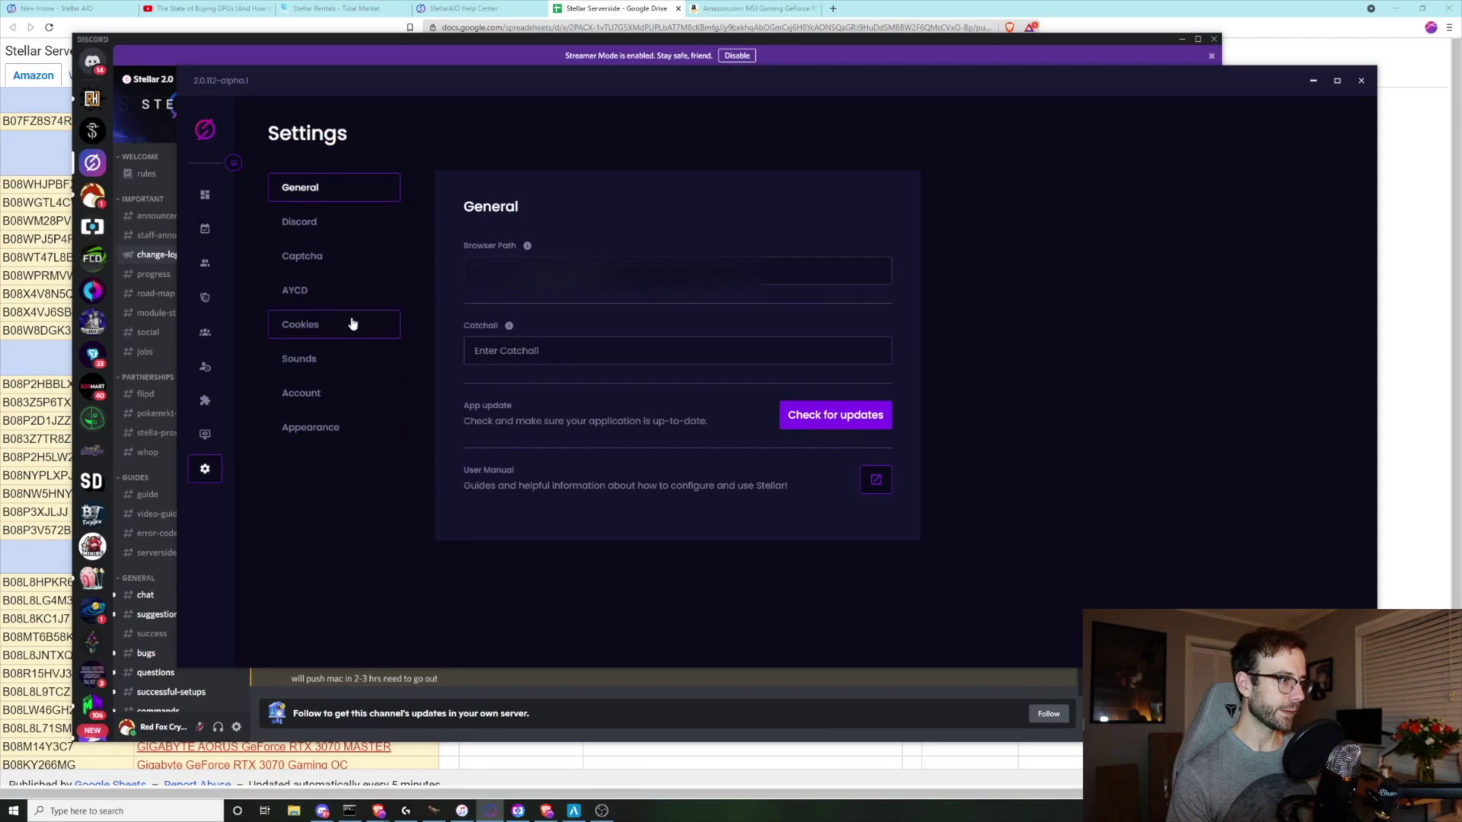
click(344, 260)
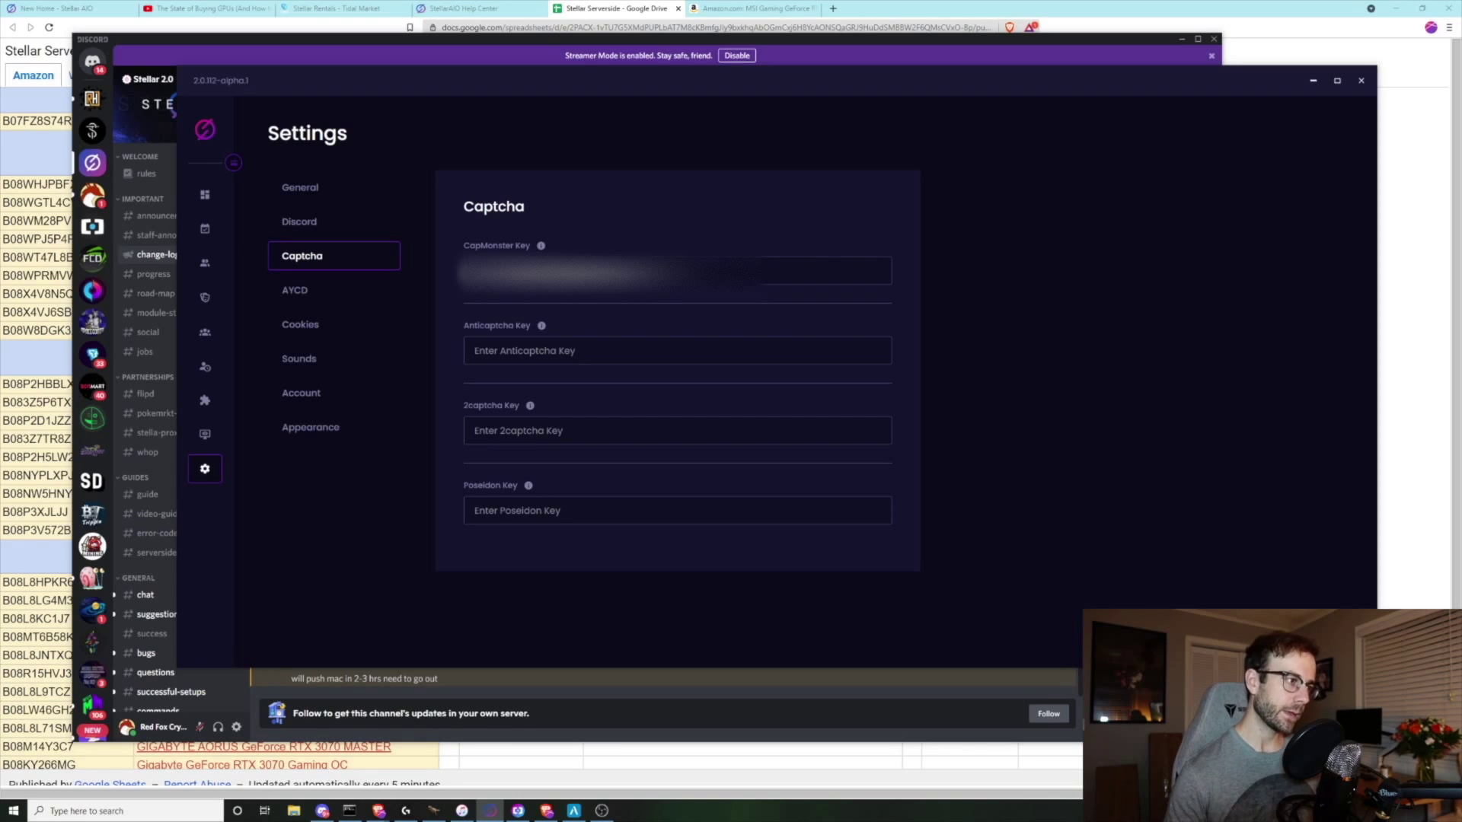
Return to the task groups and open the Amazon 3060 ATC group to review its tasks.
click(204, 229)
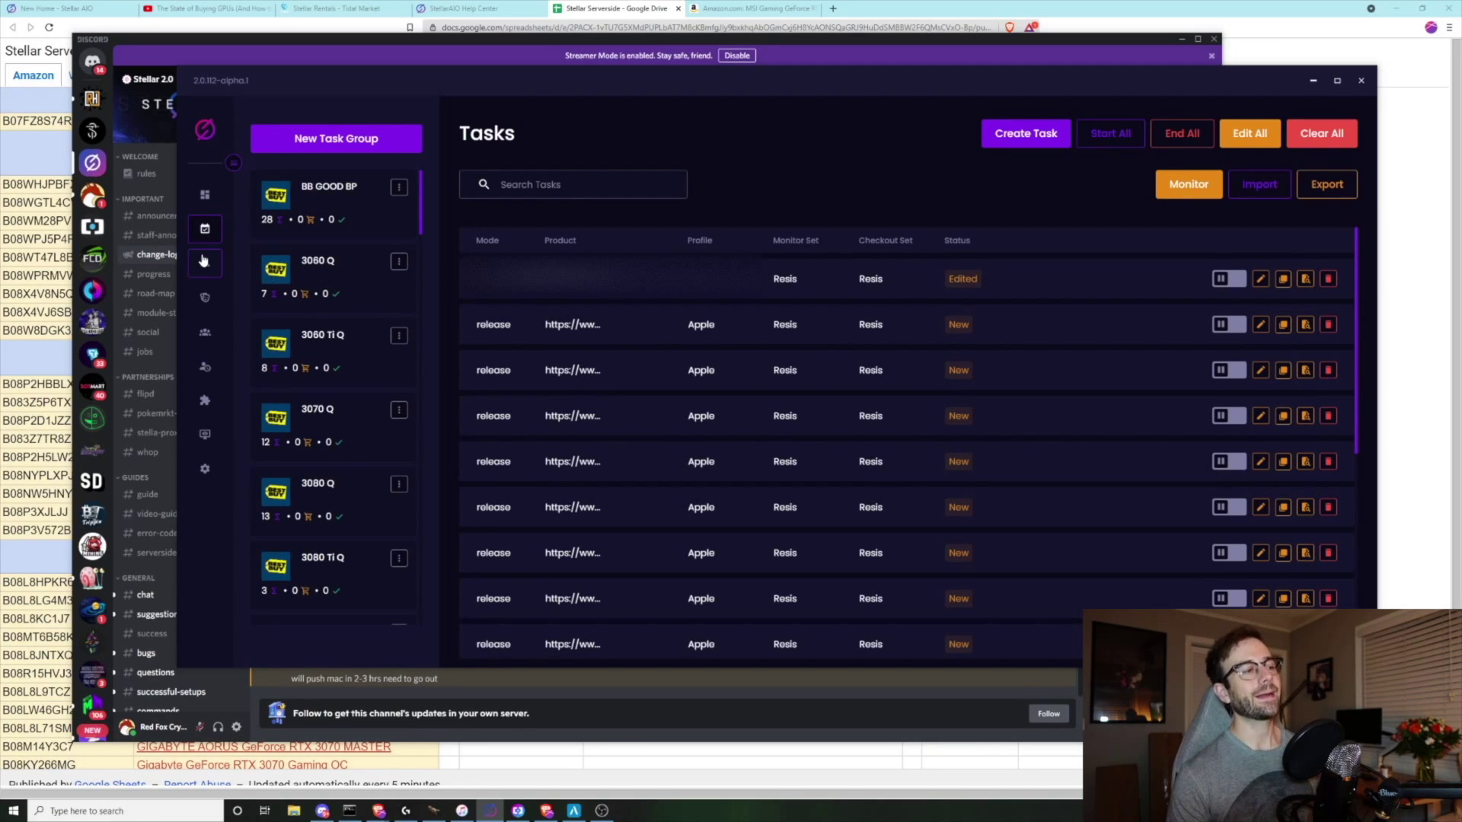
scroll(335, 442, down, 10)
scroll(335, 442, down, 5)
scroll(352, 381, up, 3)
click(359, 352)
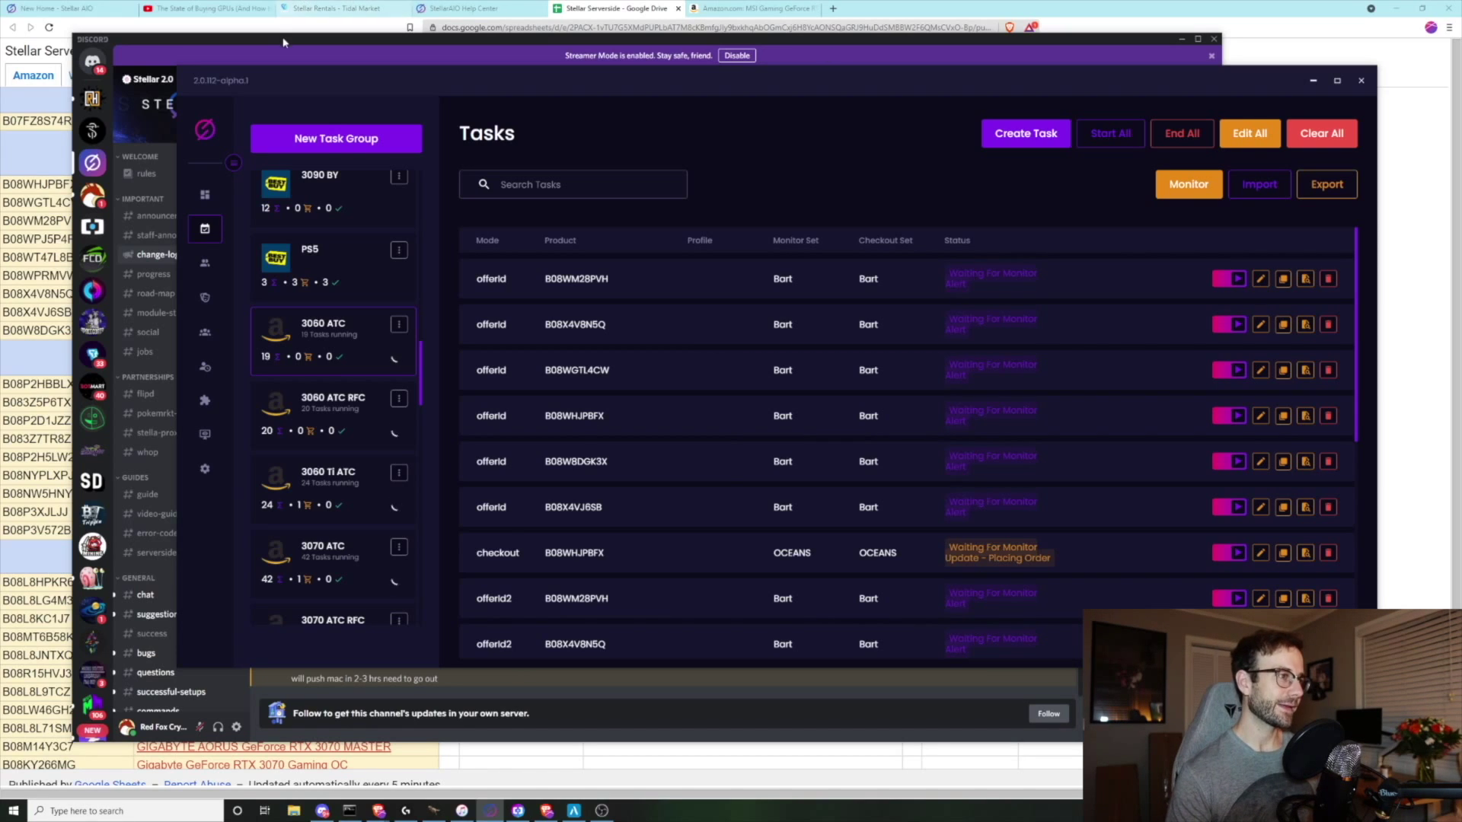
View the Stellar home page in the browser, then switch to Discord and examine the resale offers in Botmart's stellar-sell channel.
click(57, 9)
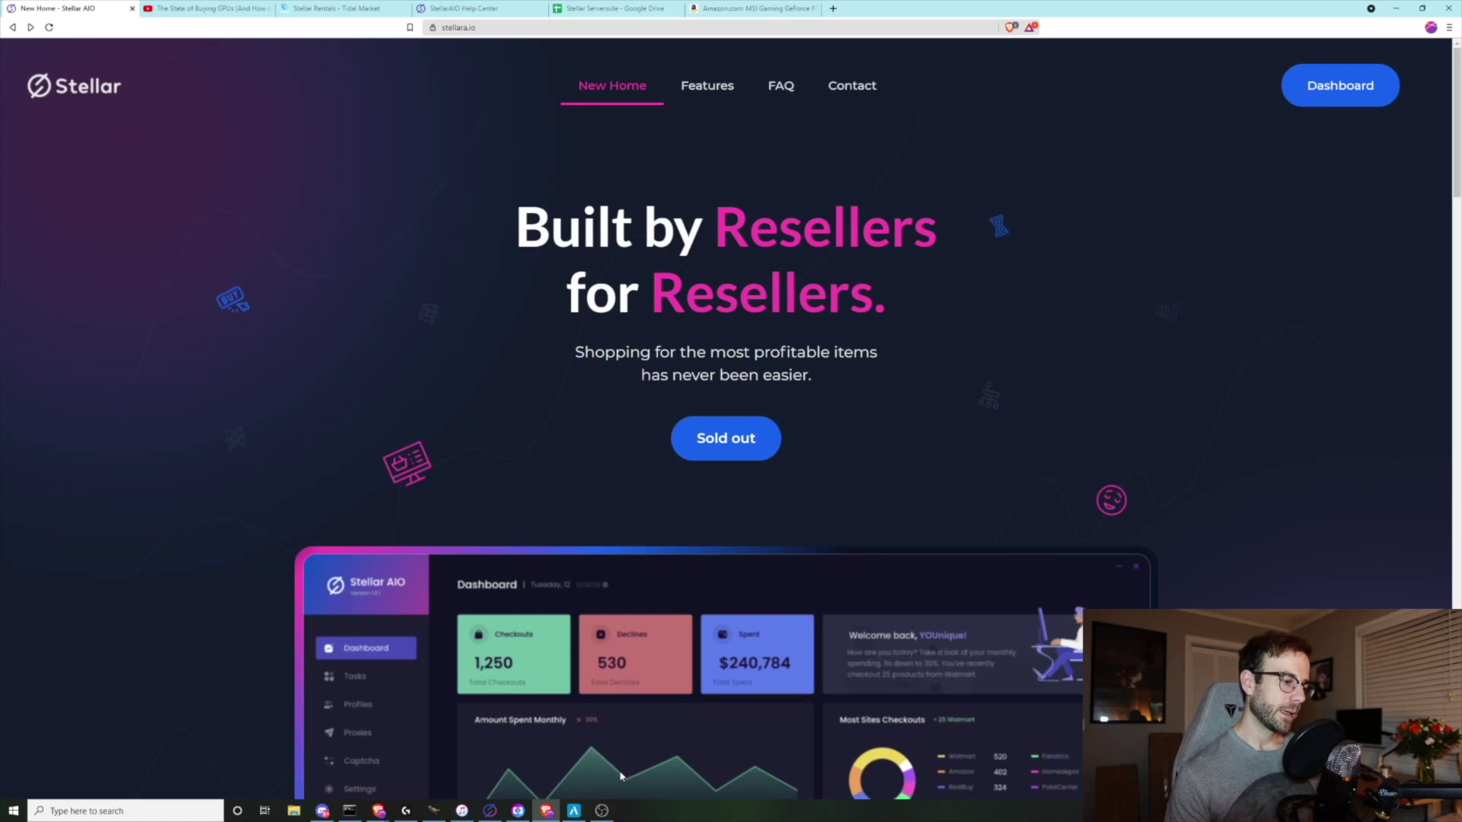
click(322, 811)
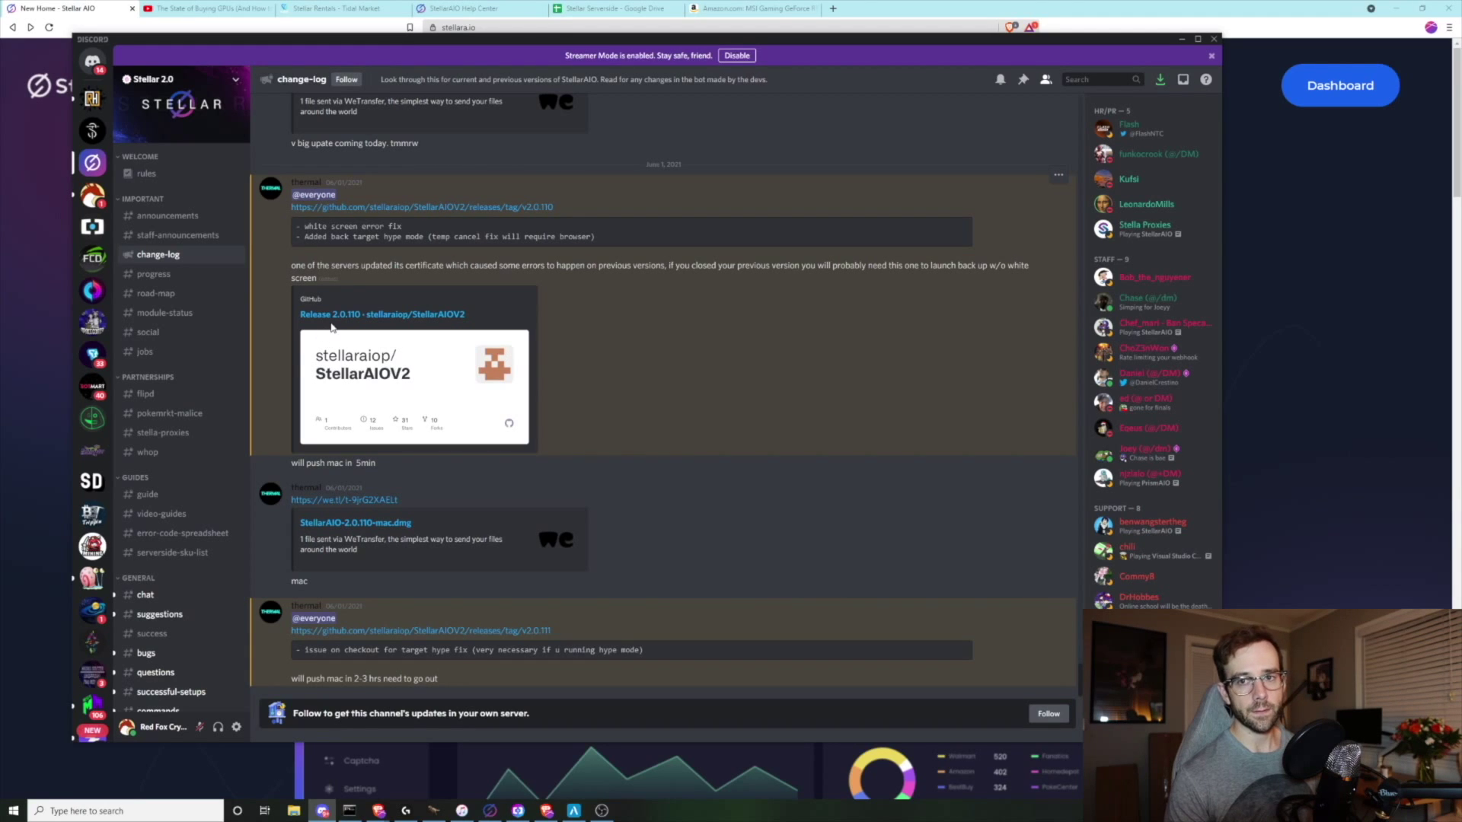
click(93, 389)
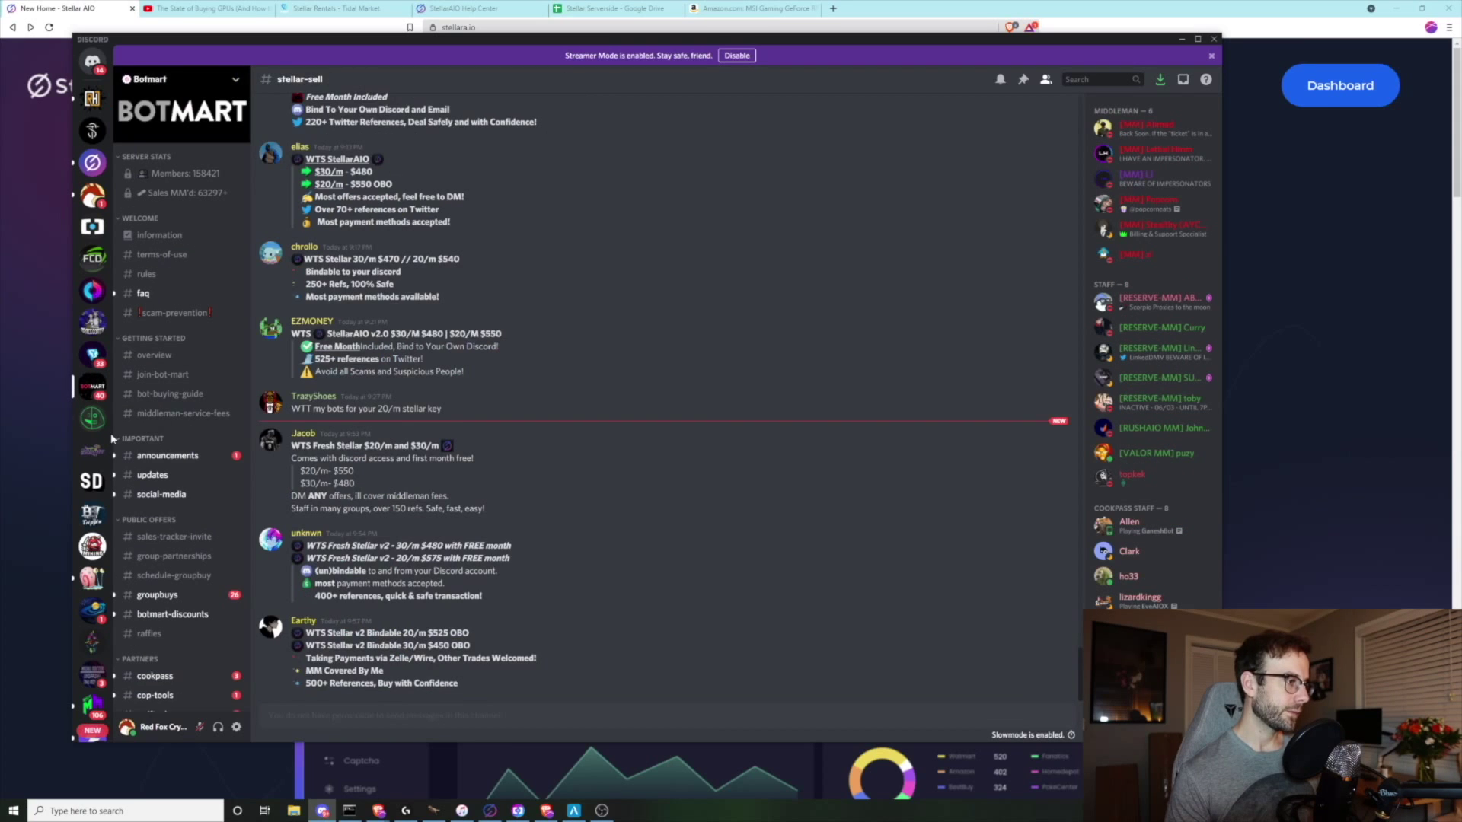
scroll(172, 507, down, 15)
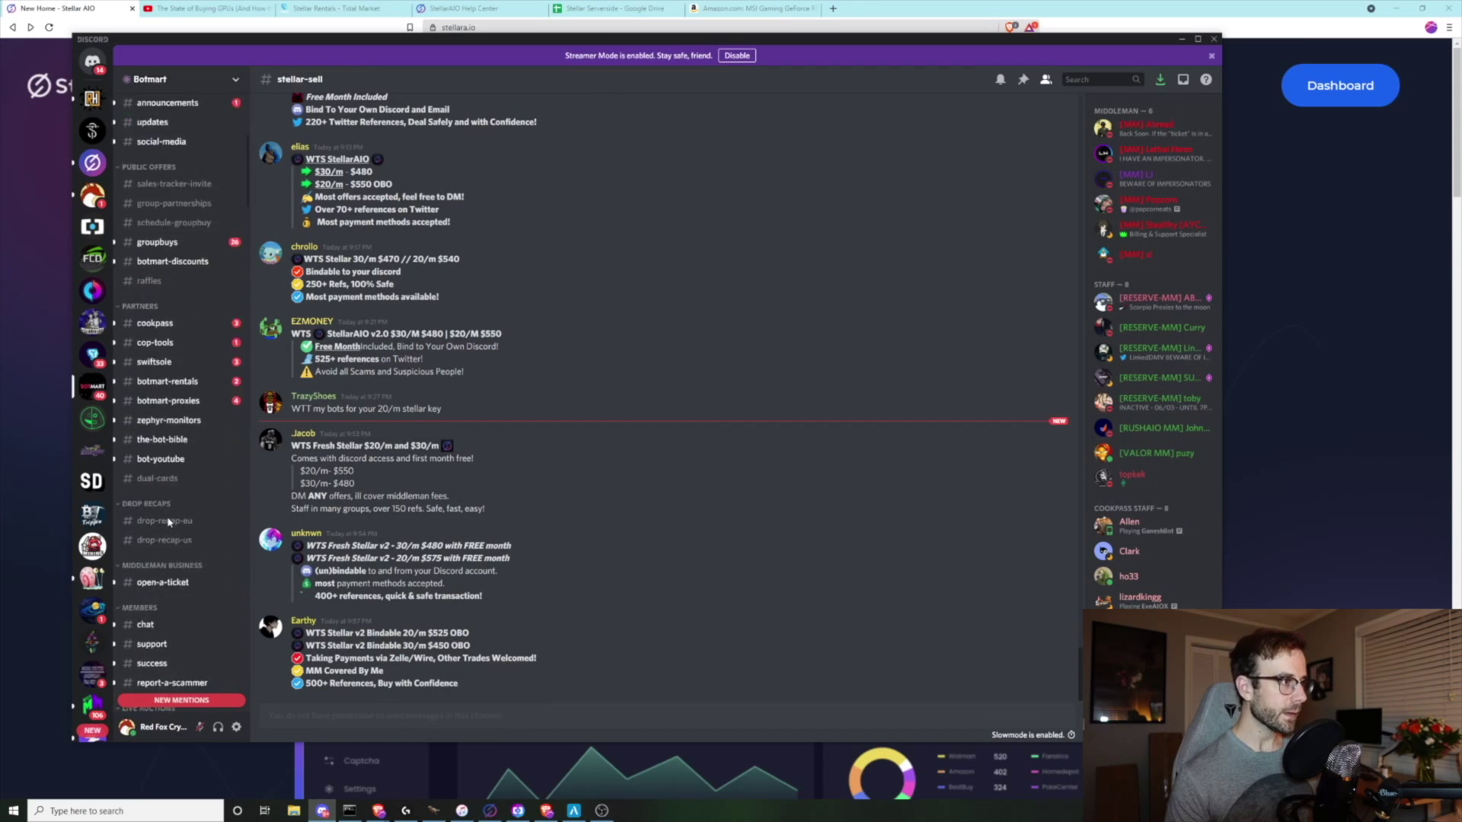
scroll(169, 523, down, 15)
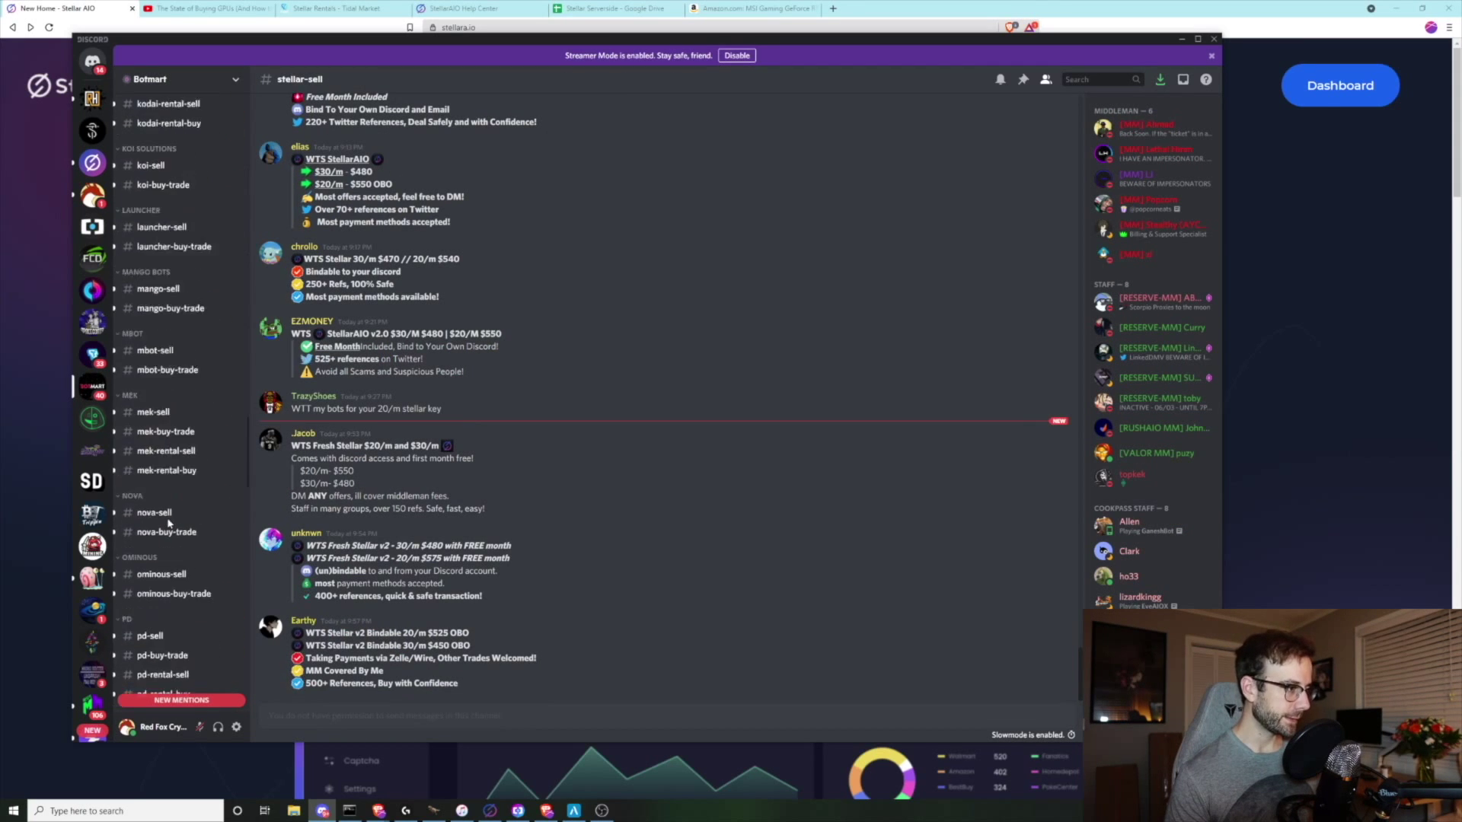
scroll(164, 495, up, 2)
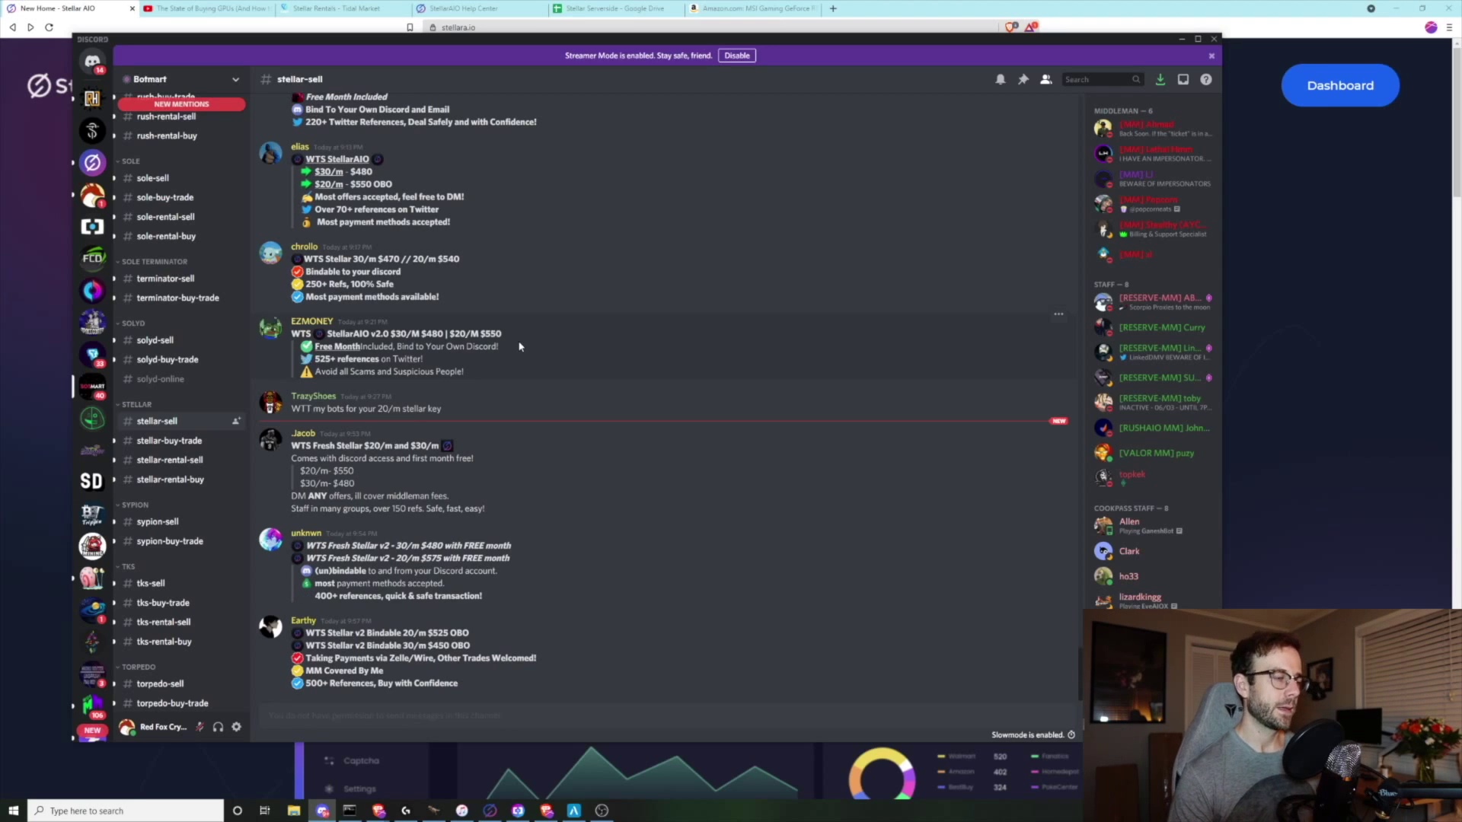
click(92, 354)
click(90, 394)
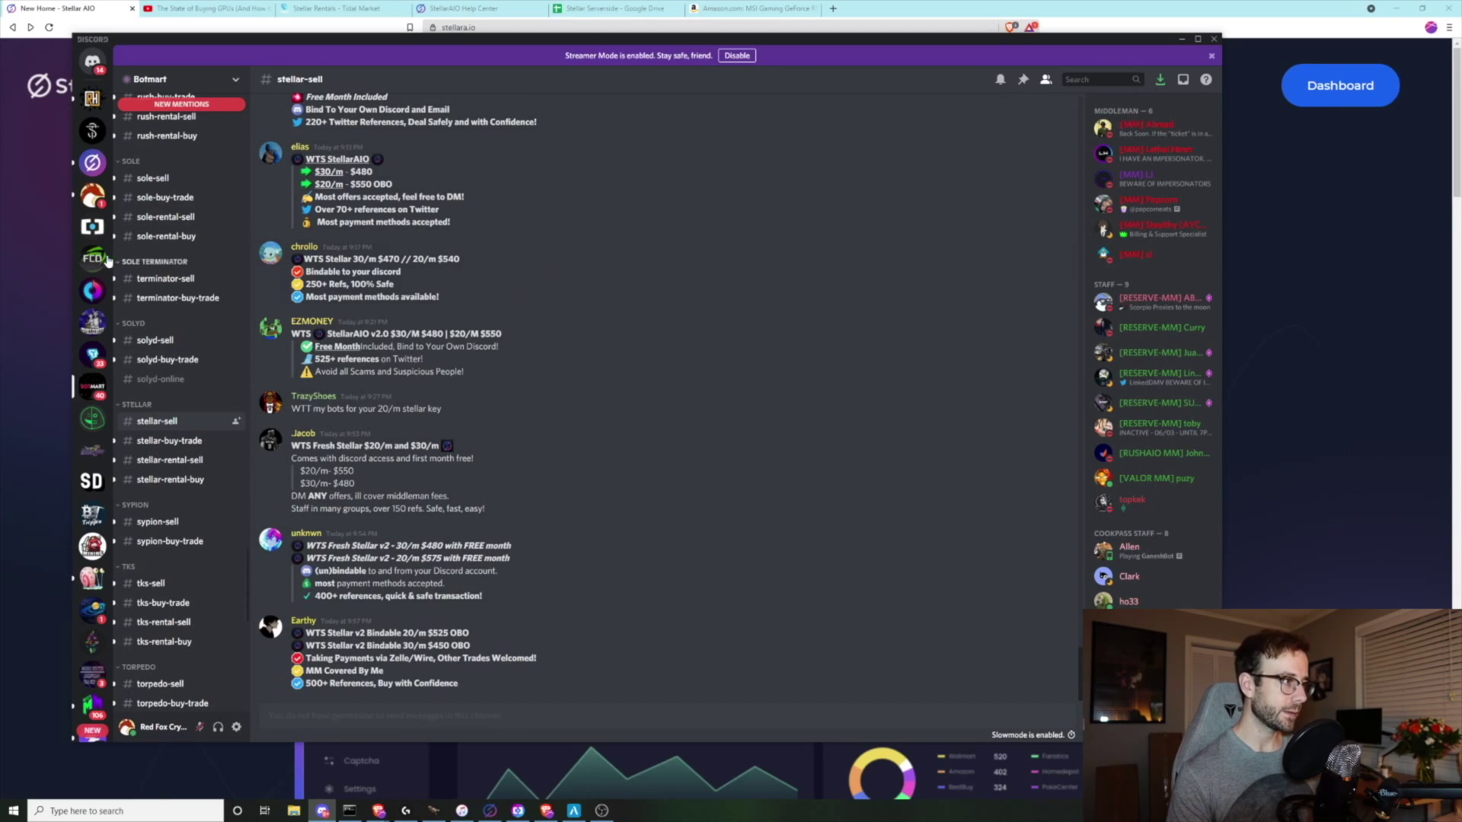
Switch to the browser and compare the rental lengths and prices of the Stellar listings on Tidal Market.
click(37, 282)
click(341, 11)
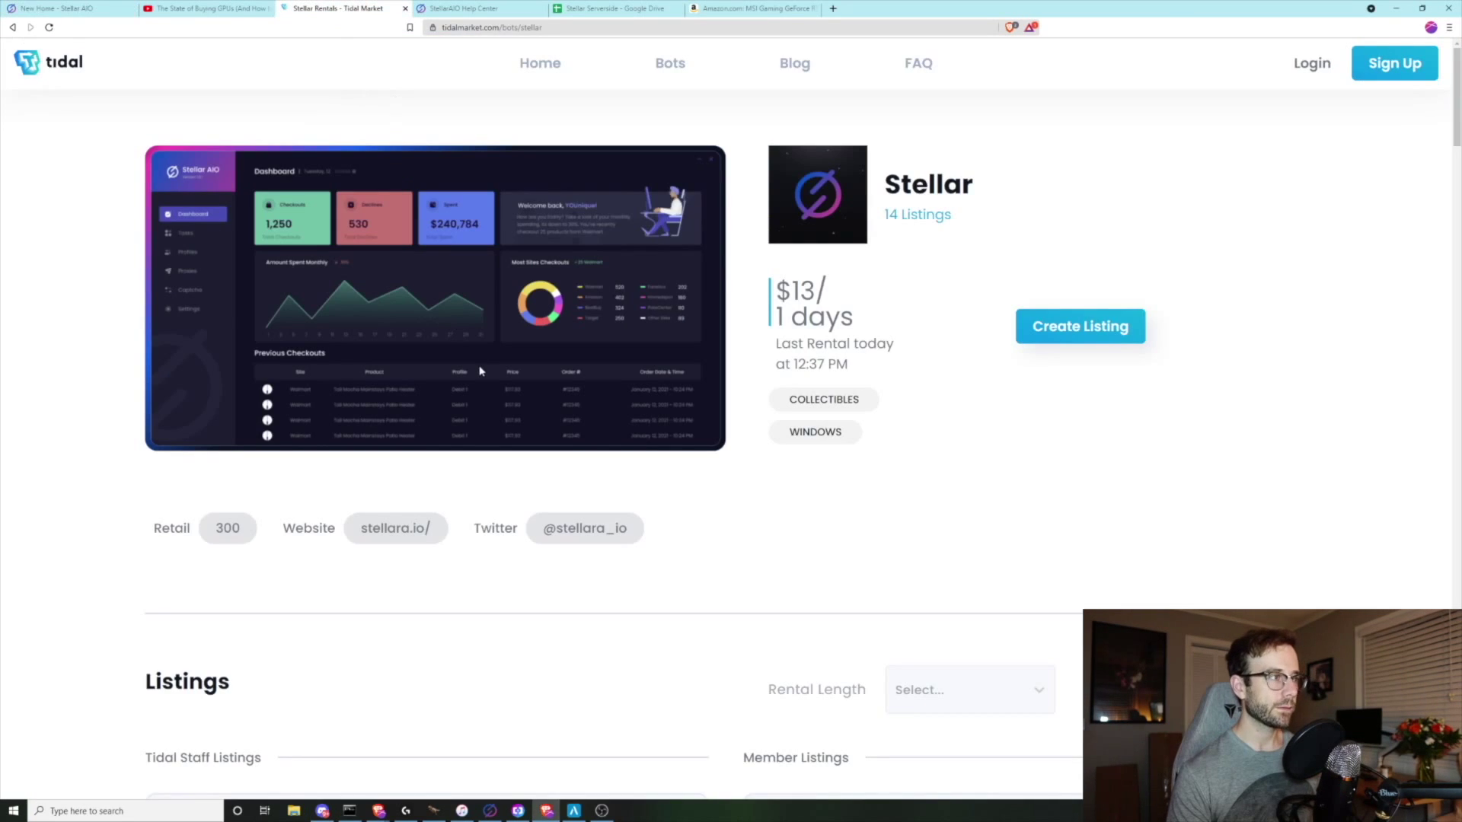
scroll(765, 480, down, 10)
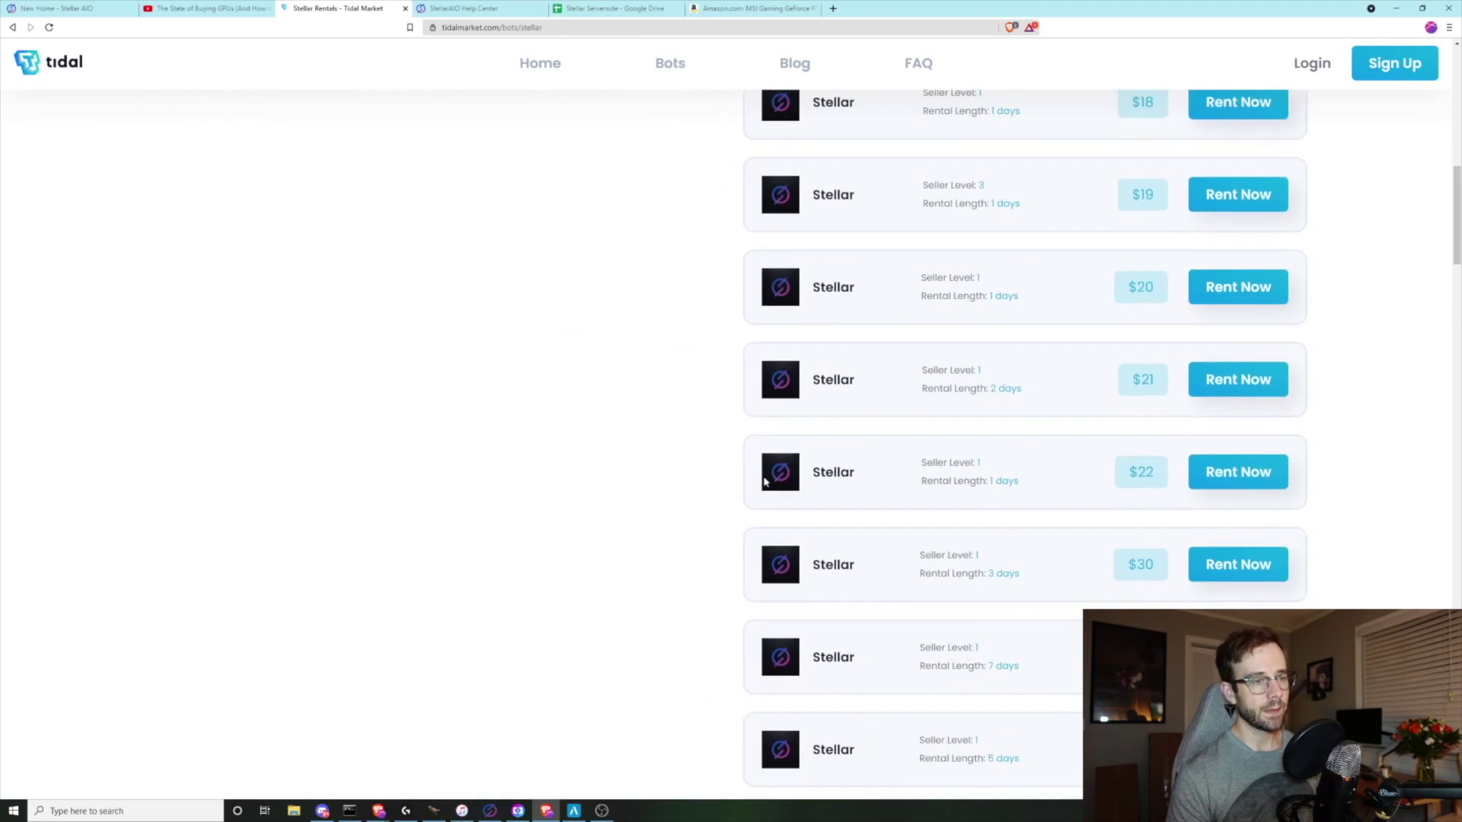
scroll(764, 481, down, 10)
scroll(1219, 472, up, 2)
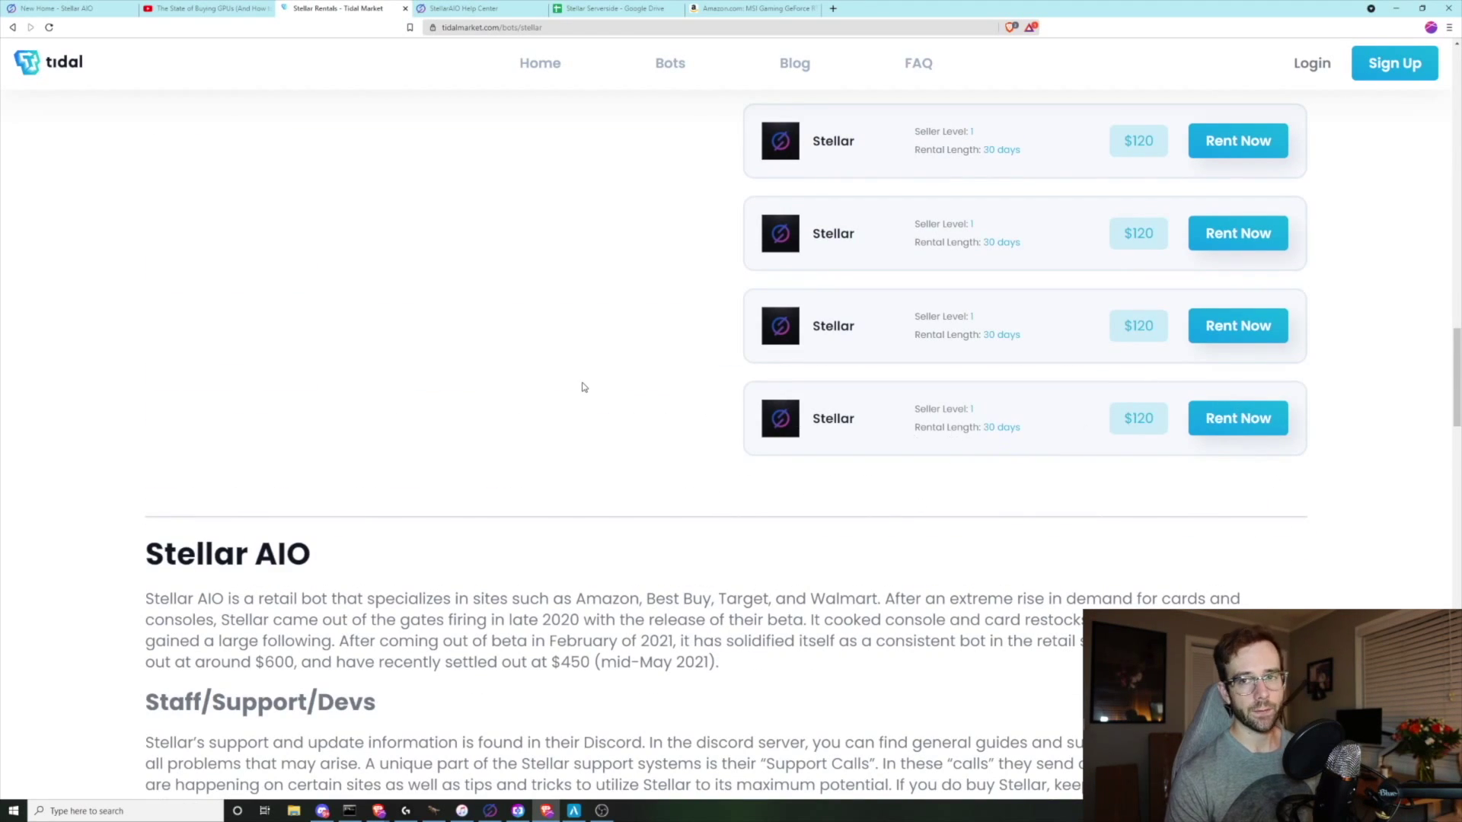
scroll(577, 393, up, 2)
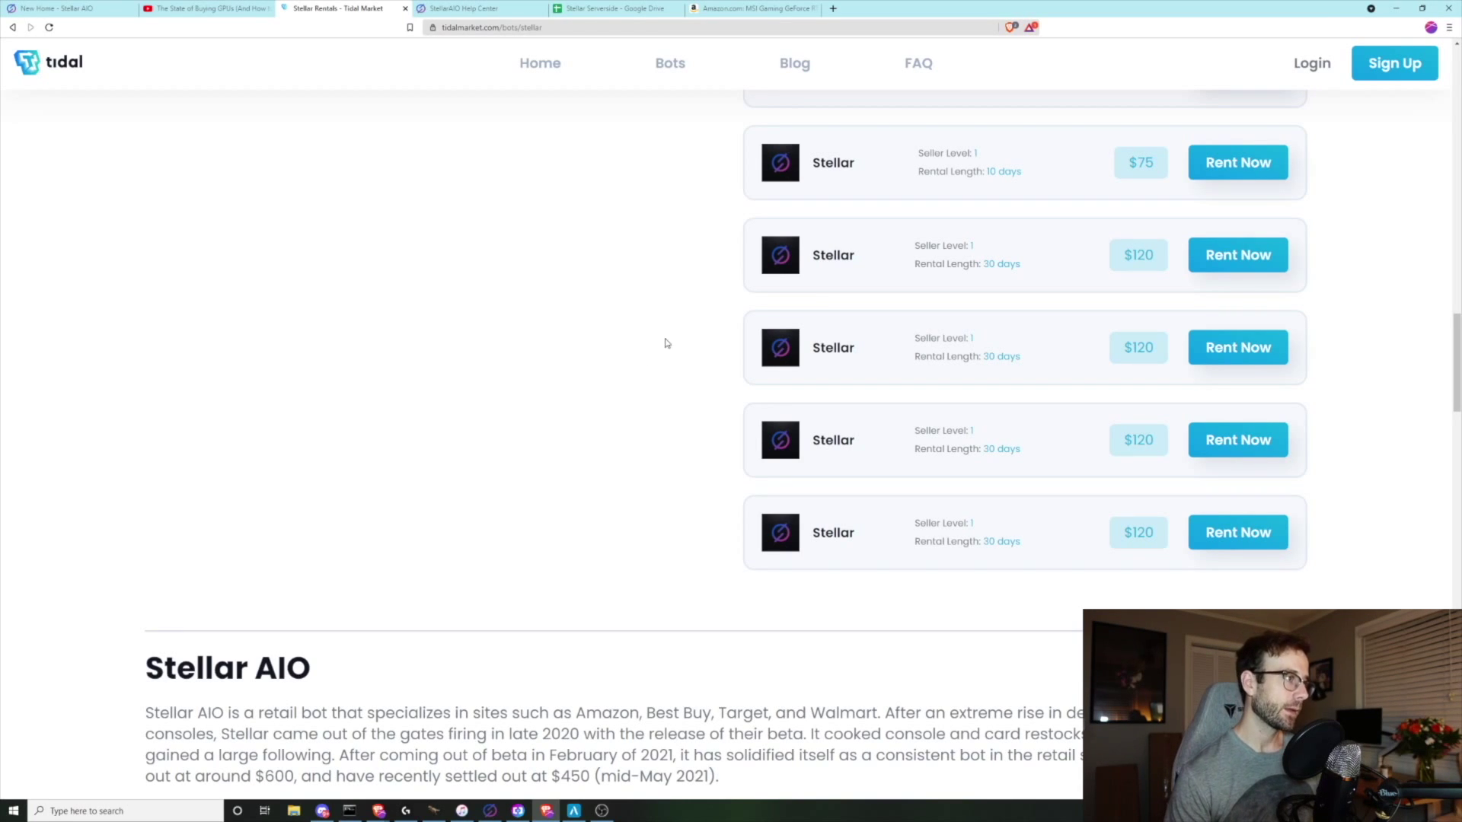
Open the StellarAIO Help Center and look through its article collections.
click(488, 8)
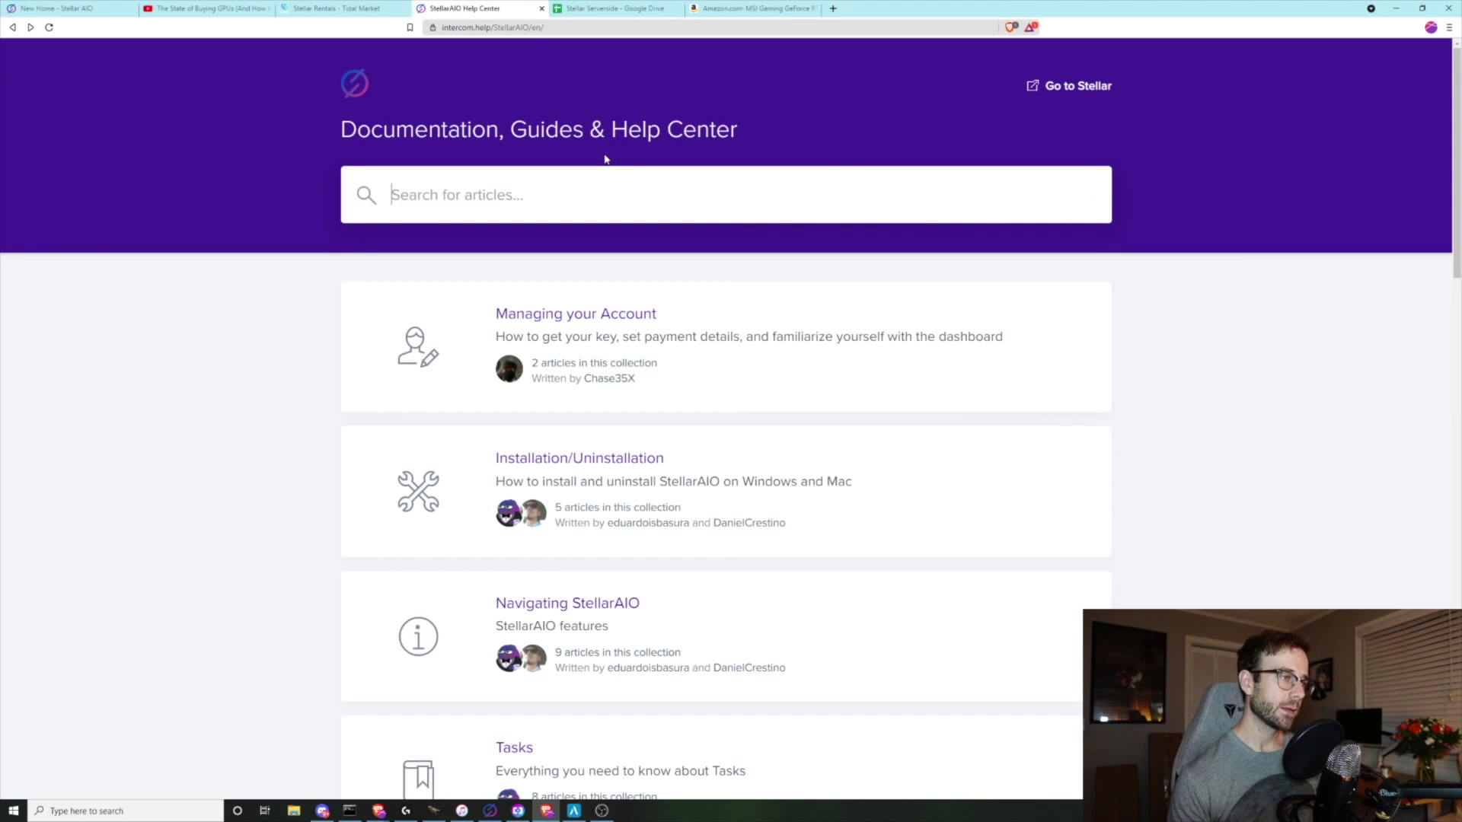
scroll(376, 357, down, 6)
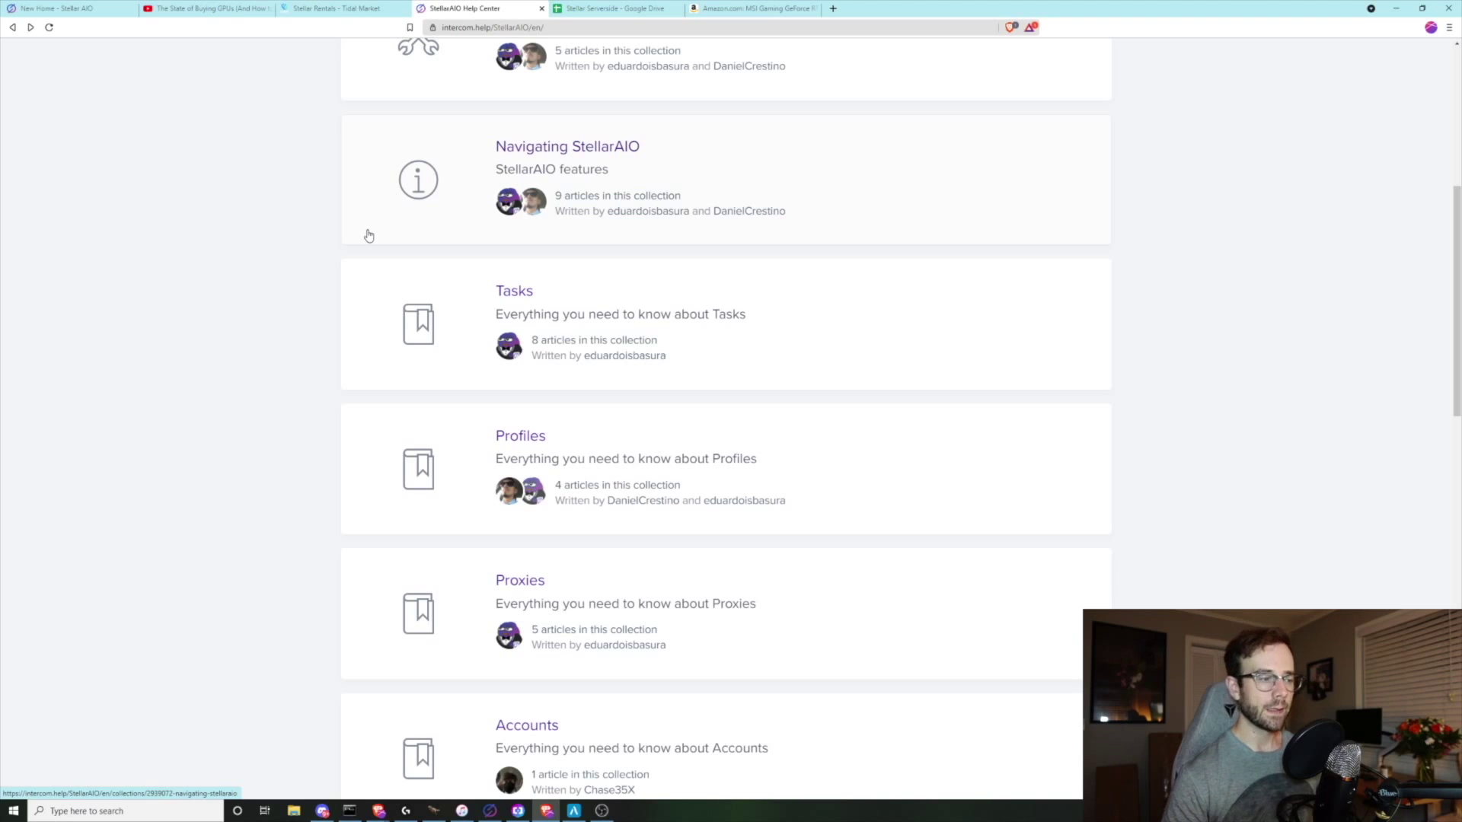
Switch to Discord and open the chat channel of the Stellar 2.0 server.
click(322, 811)
click(92, 162)
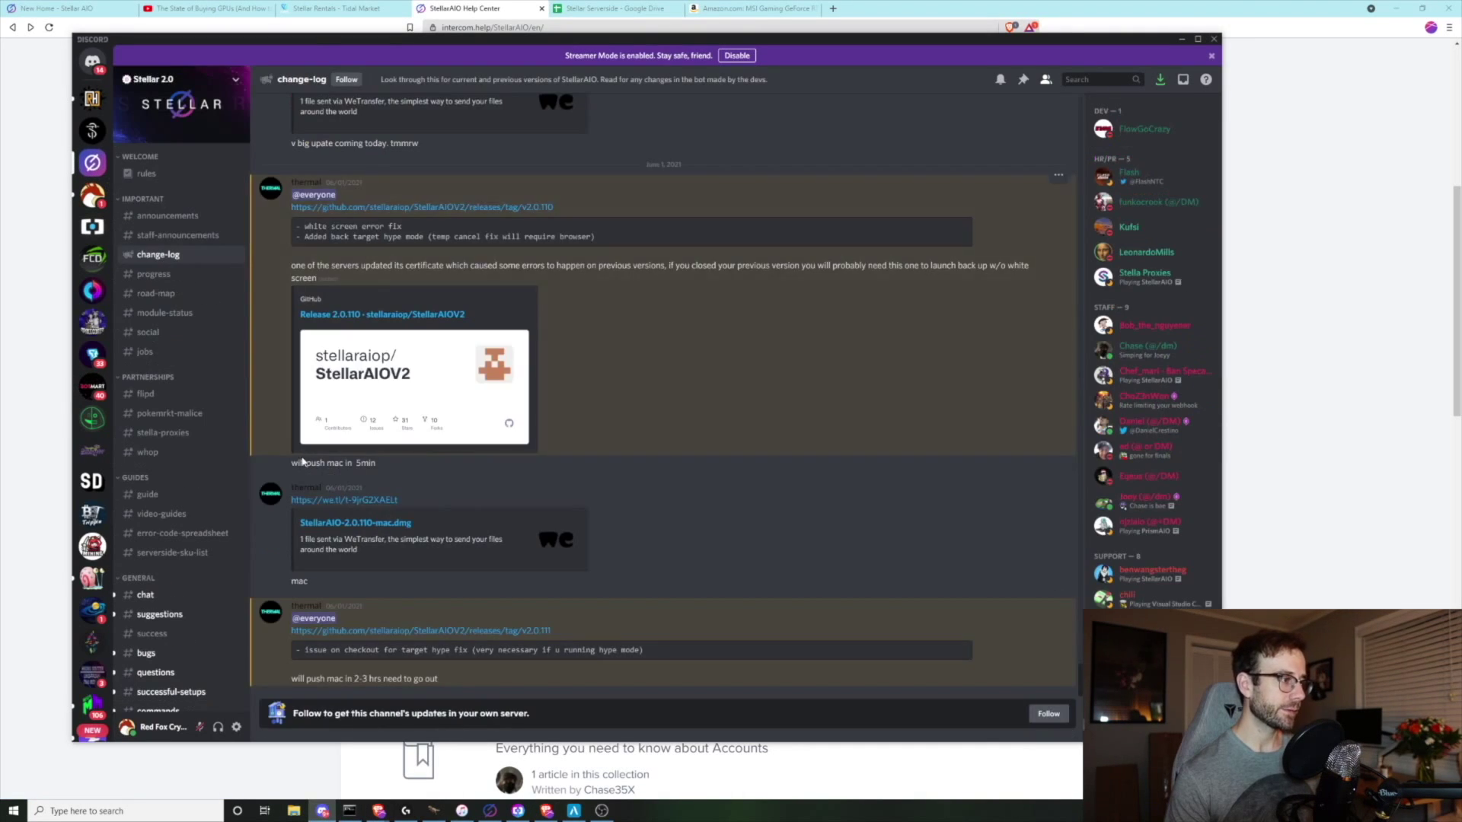
click(170, 460)
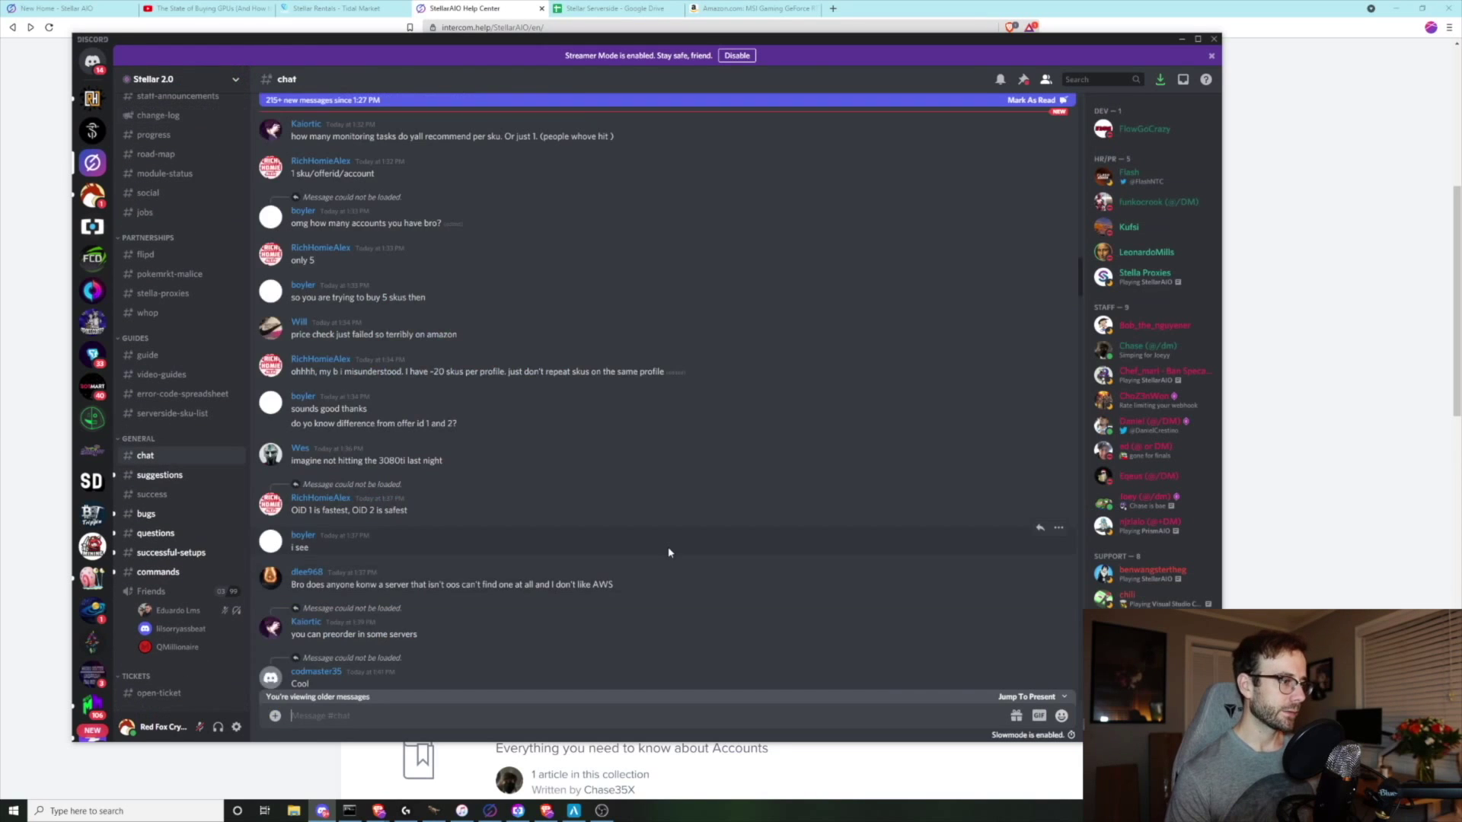
Read the Stellar 2.0 chat, check the discussion in R3tailHub's stellar support channel, and return to the Stellar 2.0 server.
scroll(673, 557, down, 20)
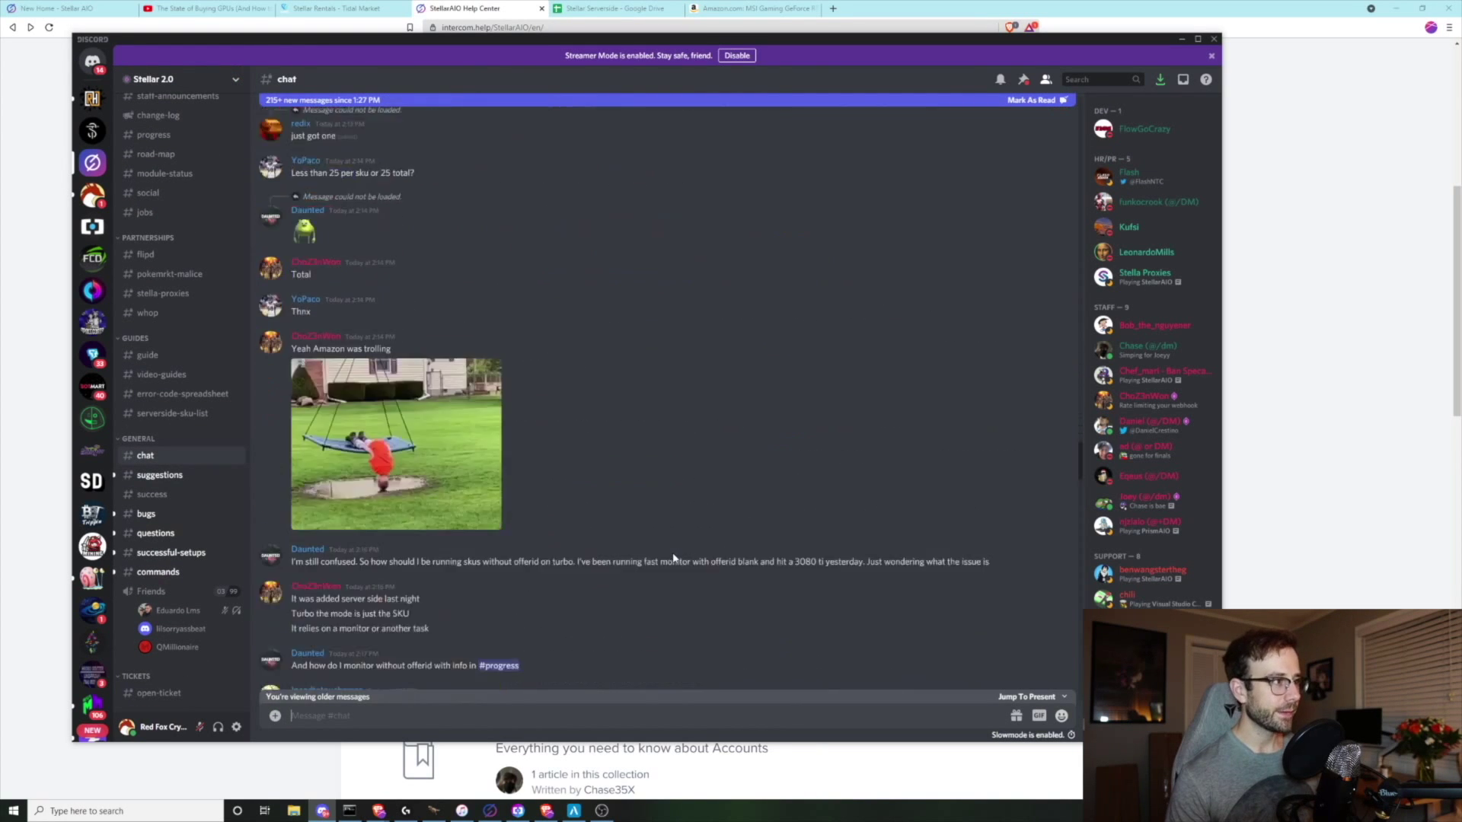
scroll(661, 558, down, 2)
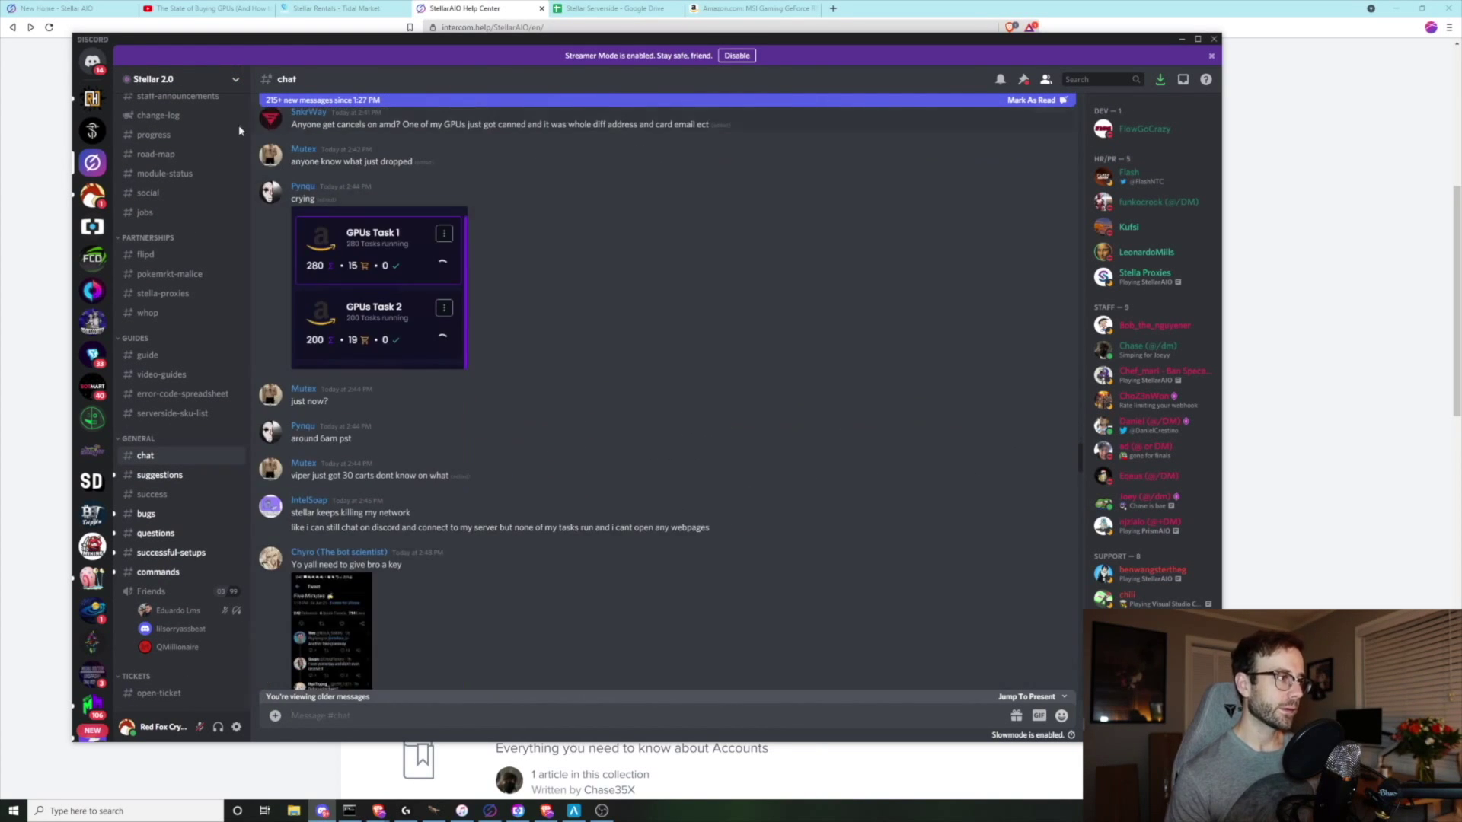
click(92, 98)
scroll(489, 554, up, 5)
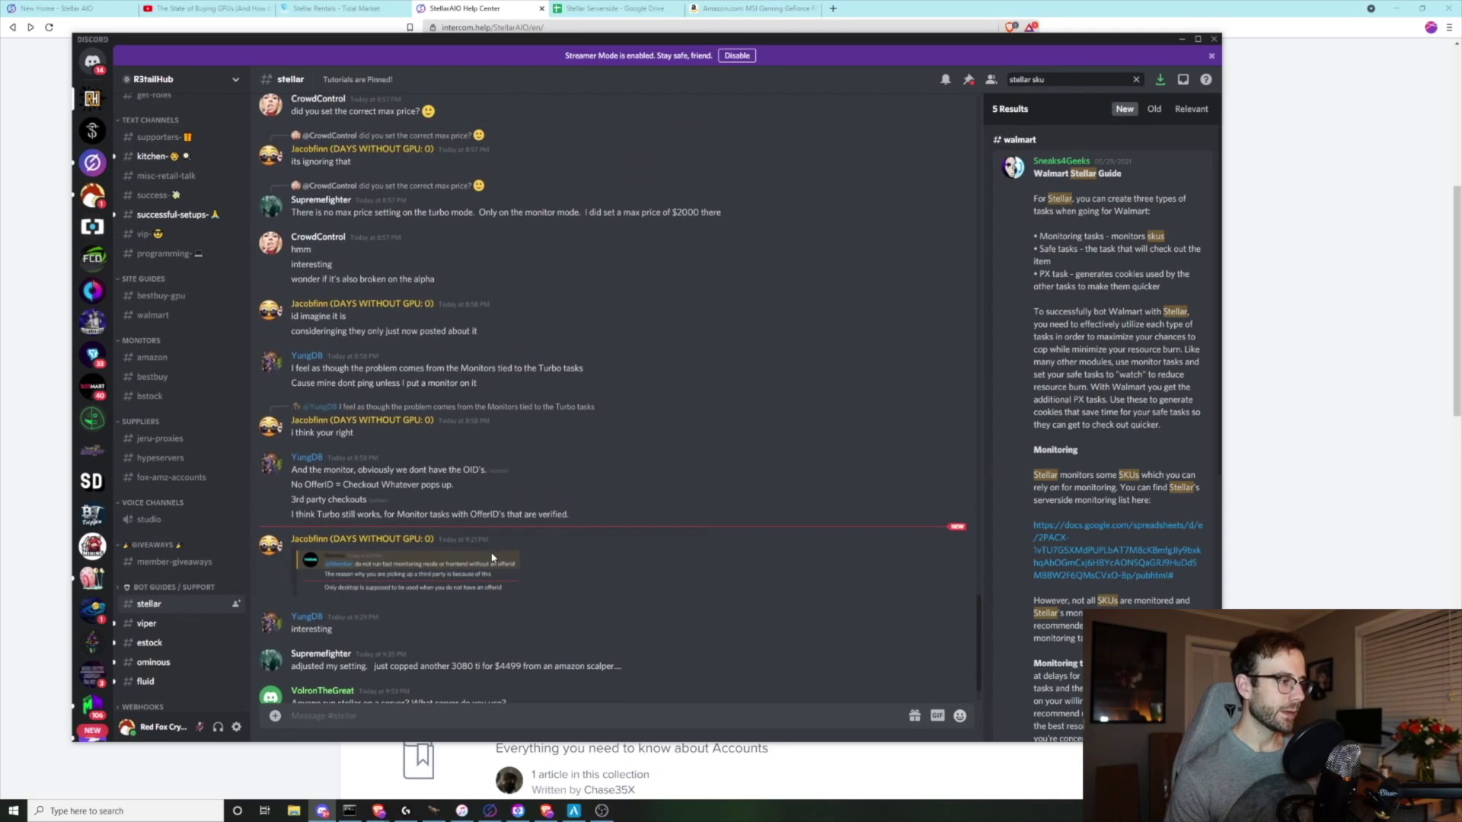
scroll(490, 554, down, 5)
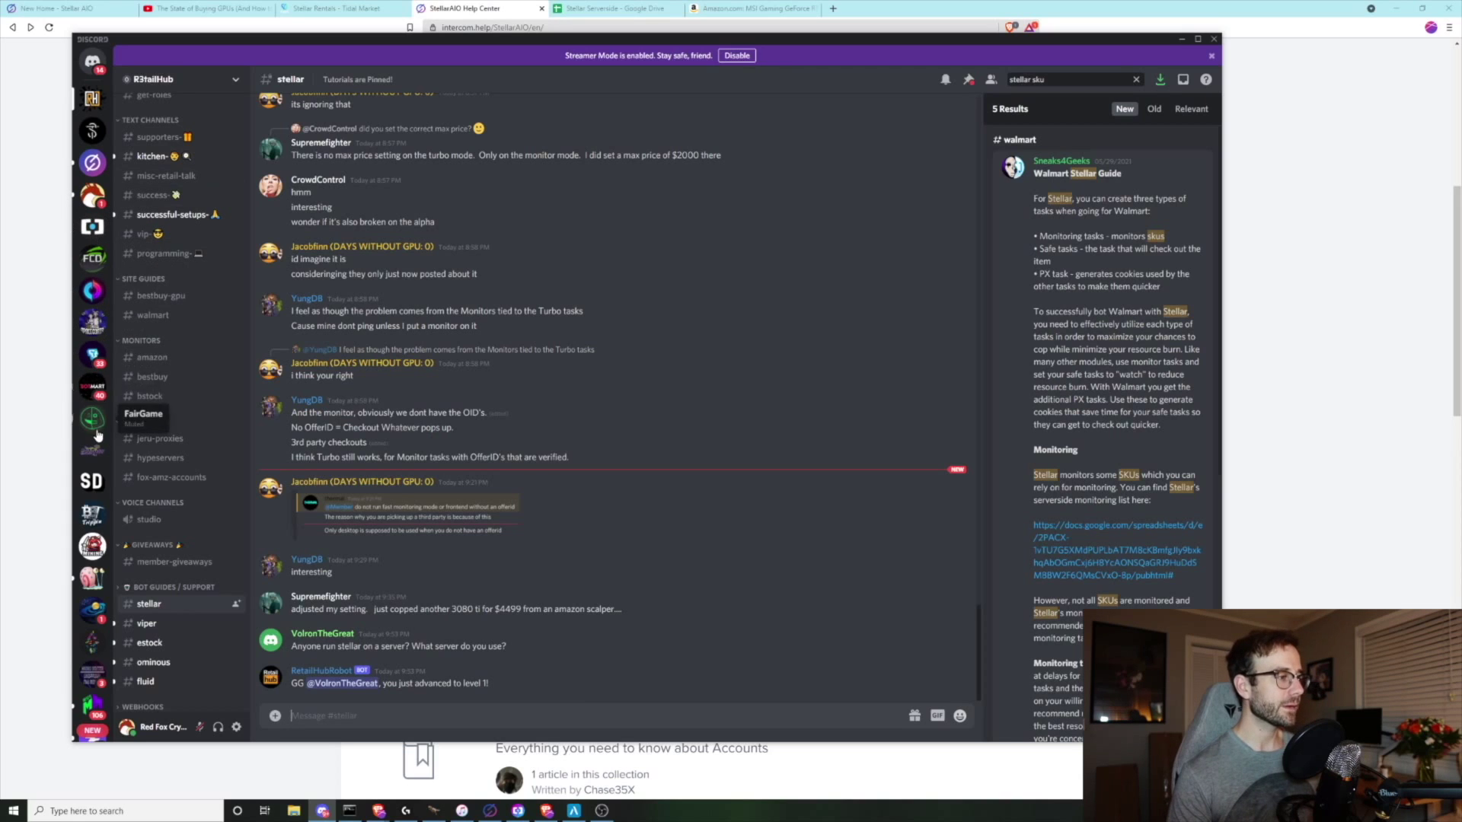
click(92, 163)
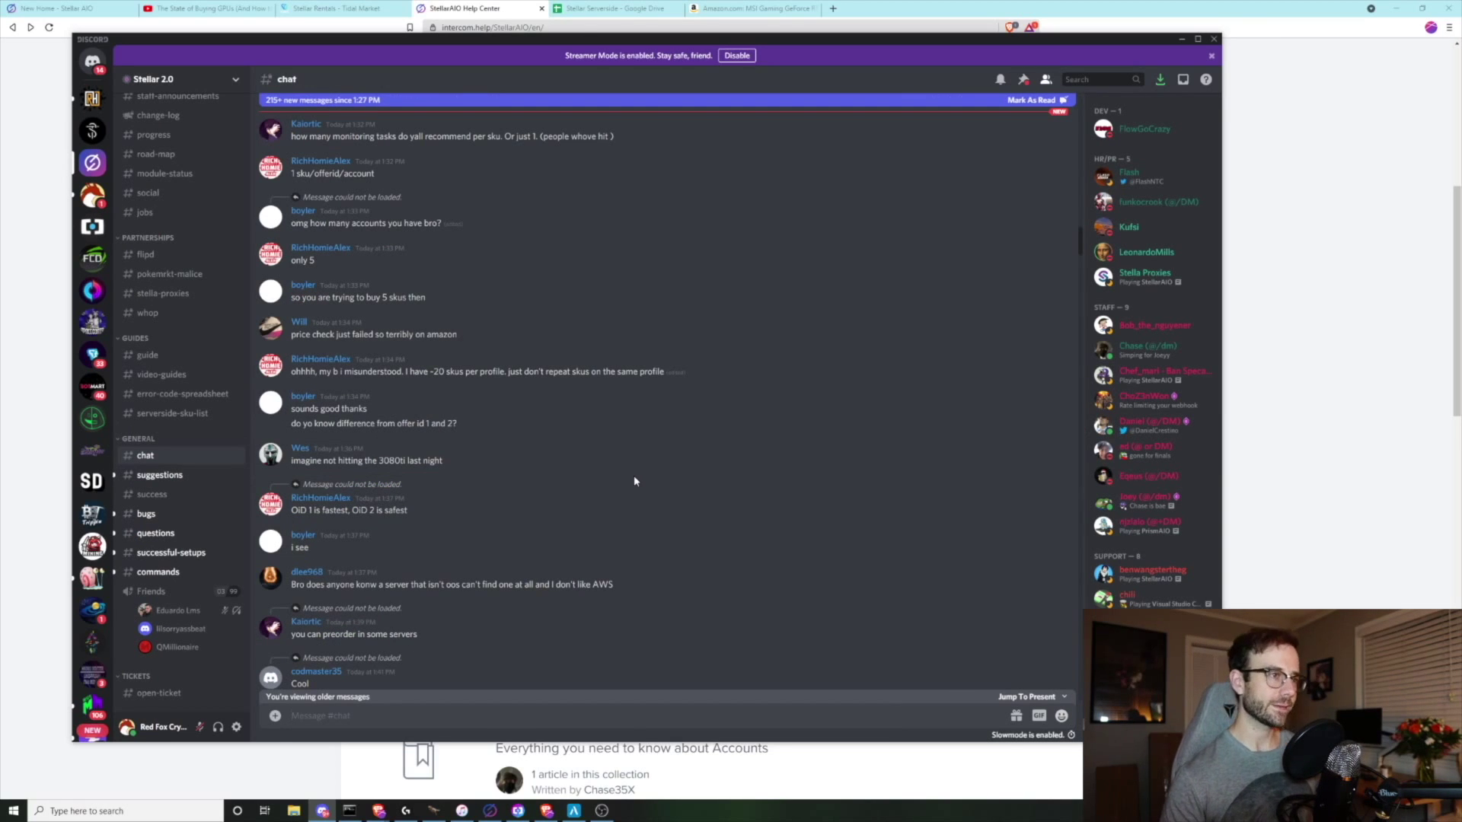
Switch to the StellarAIO Help Center in the browser and open the Retailers collection.
key(alt+Tab)
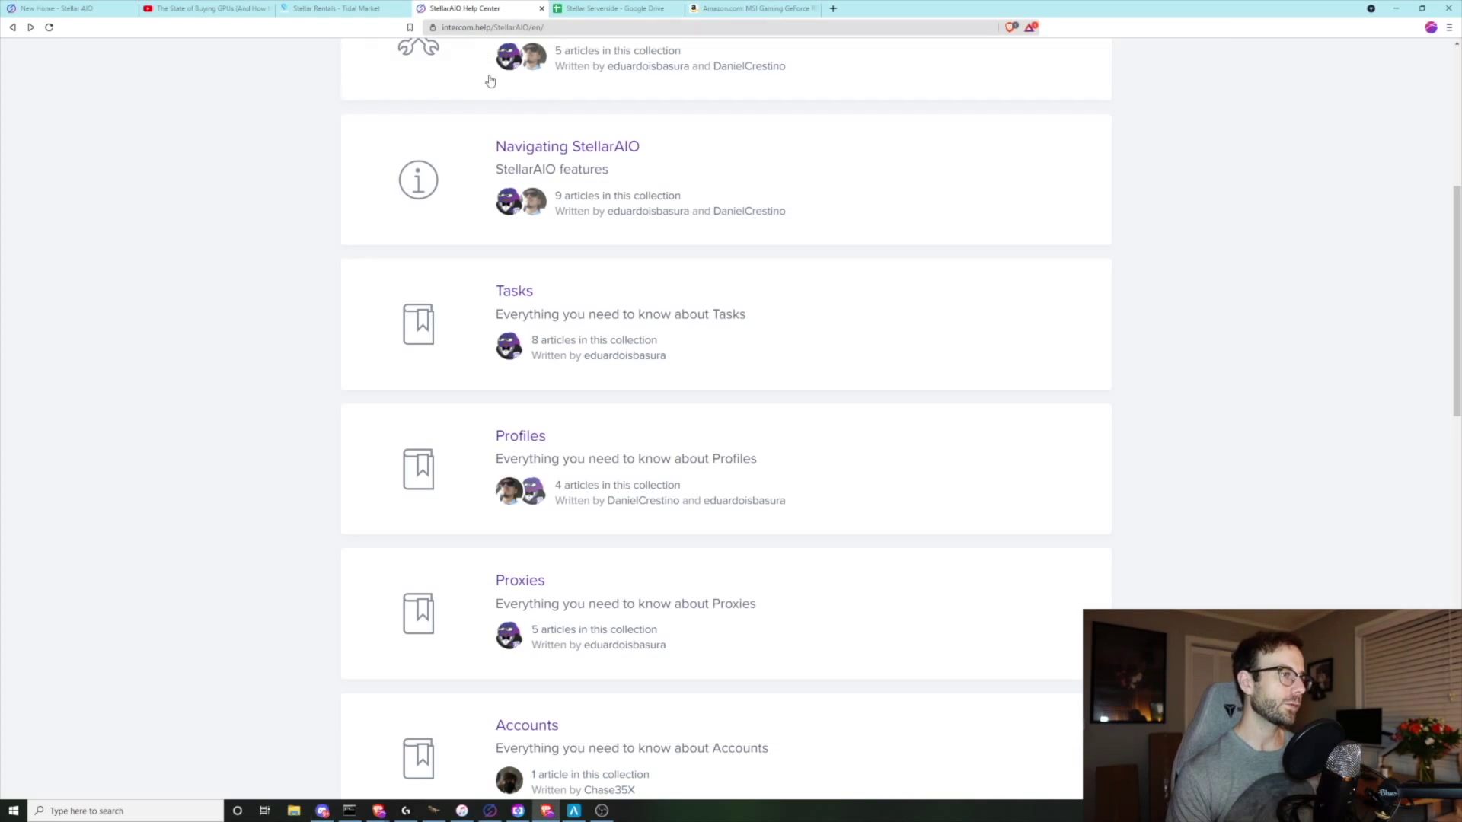
scroll(343, 542, up, 3)
scroll(337, 542, down, 4)
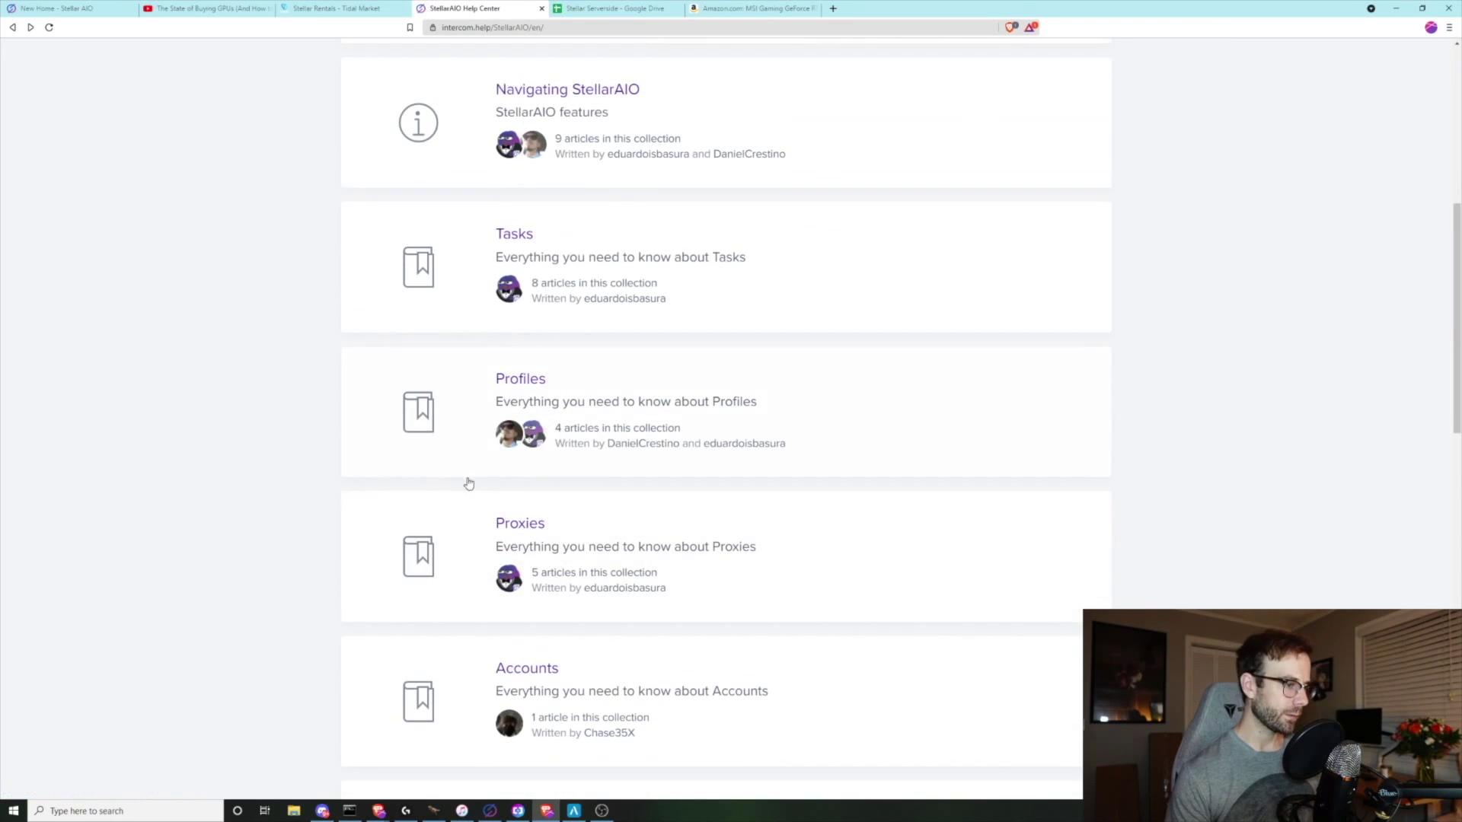
scroll(607, 521, down, 5)
scroll(607, 521, down, 9)
click(561, 272)
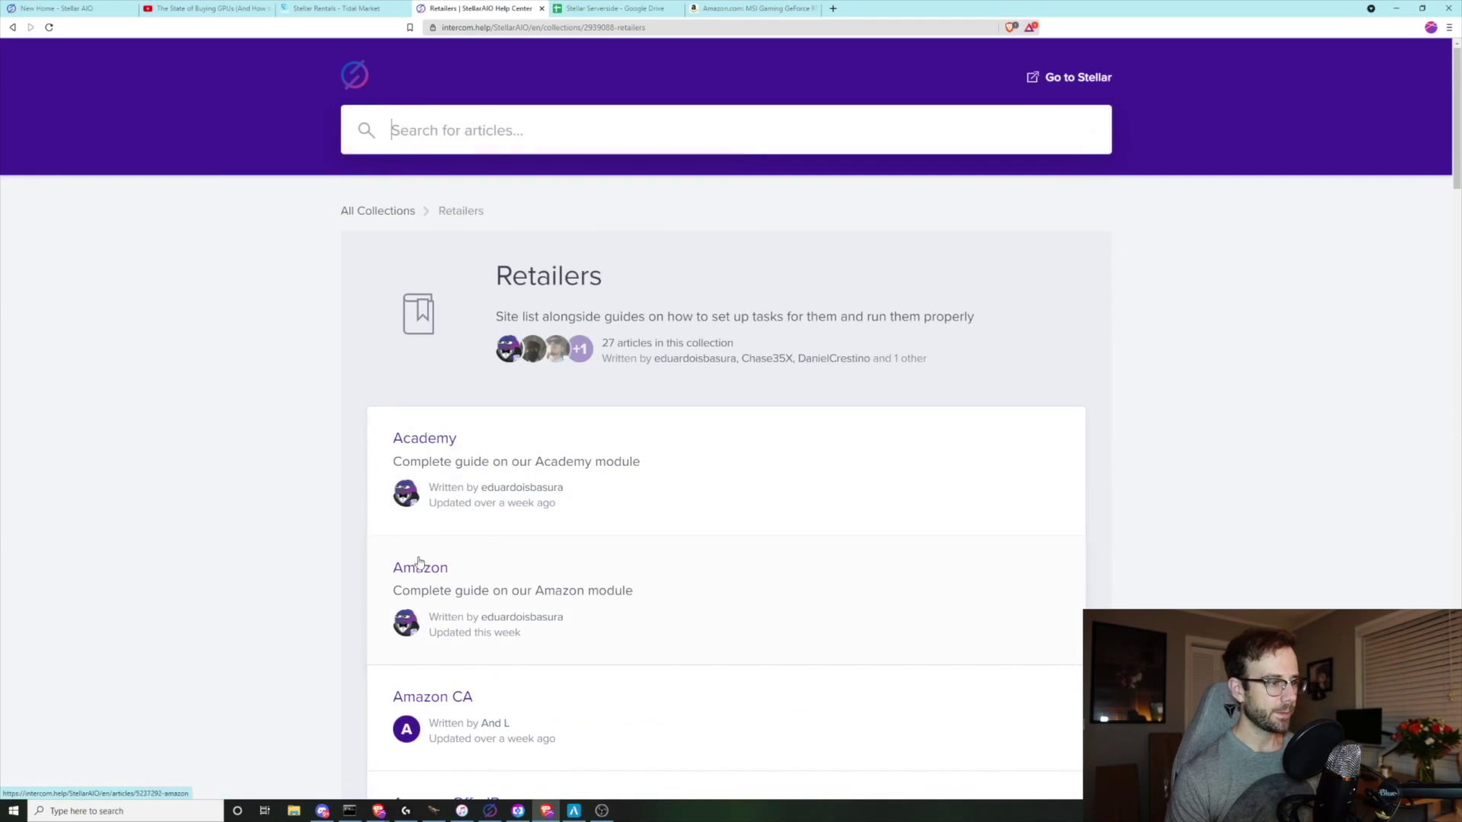
Open the Amazon module guide and examine its task modes, recommended delays, monitoring methods and option explanations.
click(420, 568)
scroll(538, 581, down, 13)
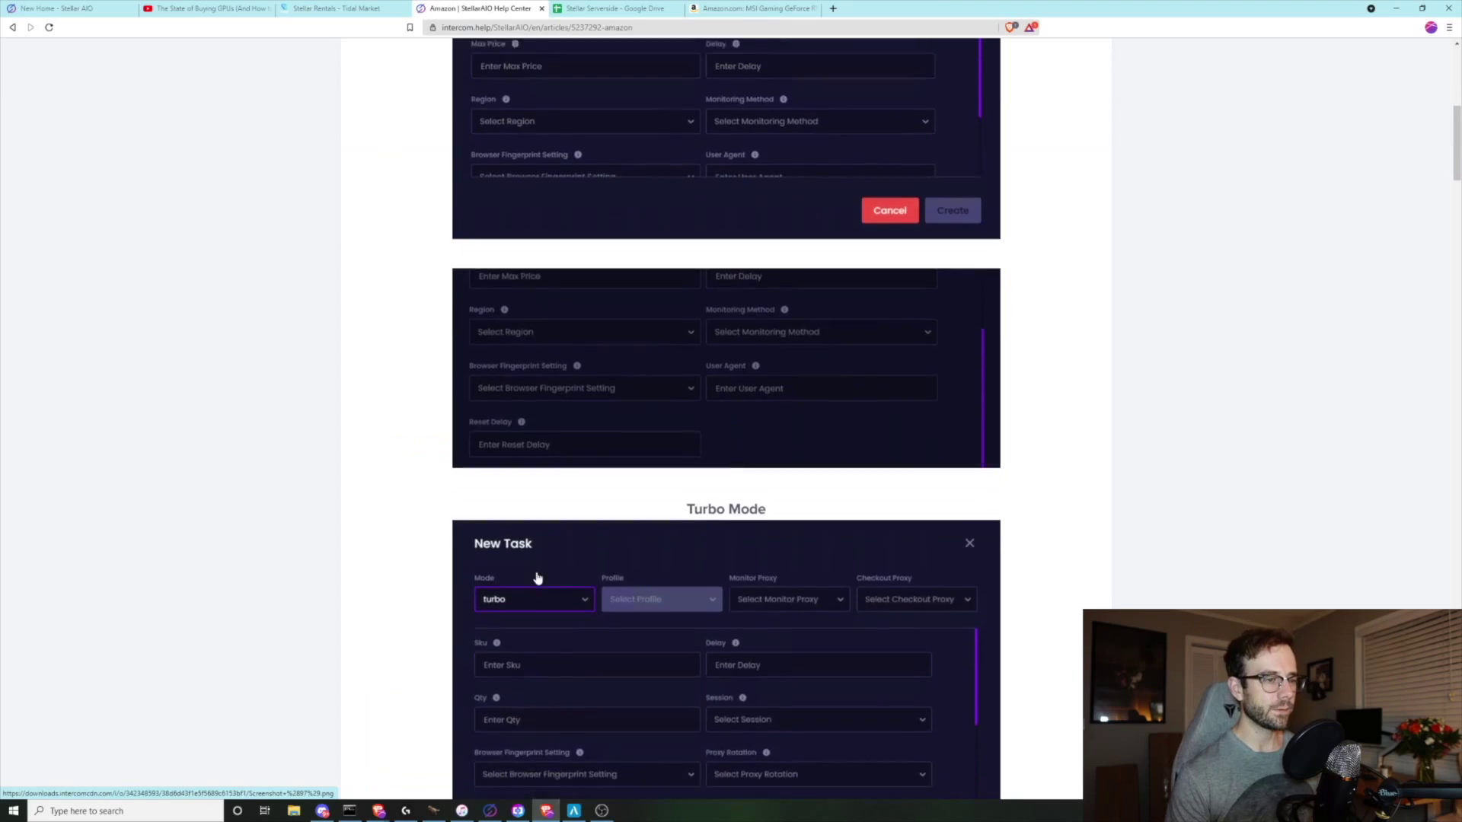
scroll(537, 579, down, 18)
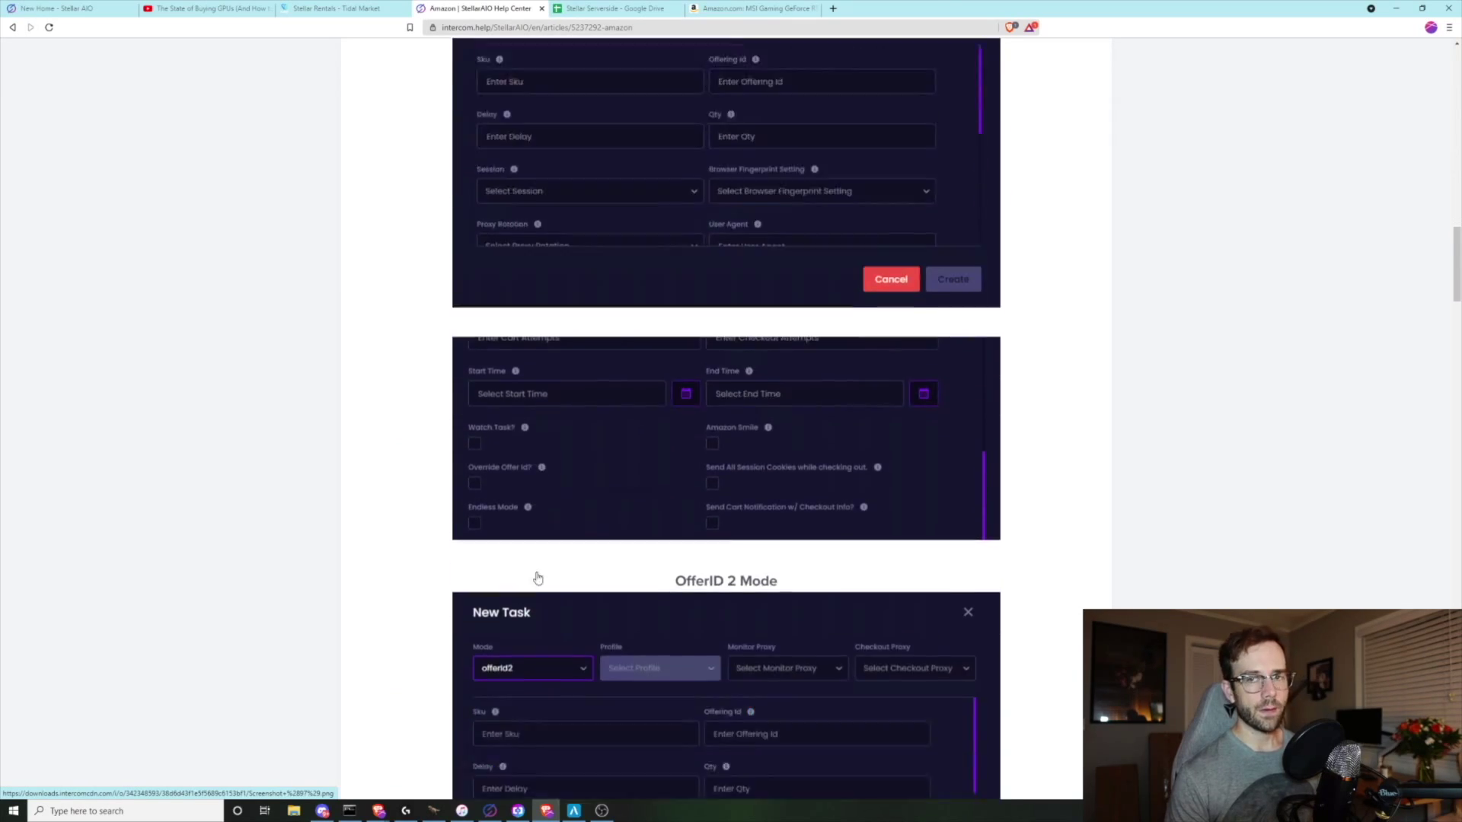
scroll(538, 578, down, 20)
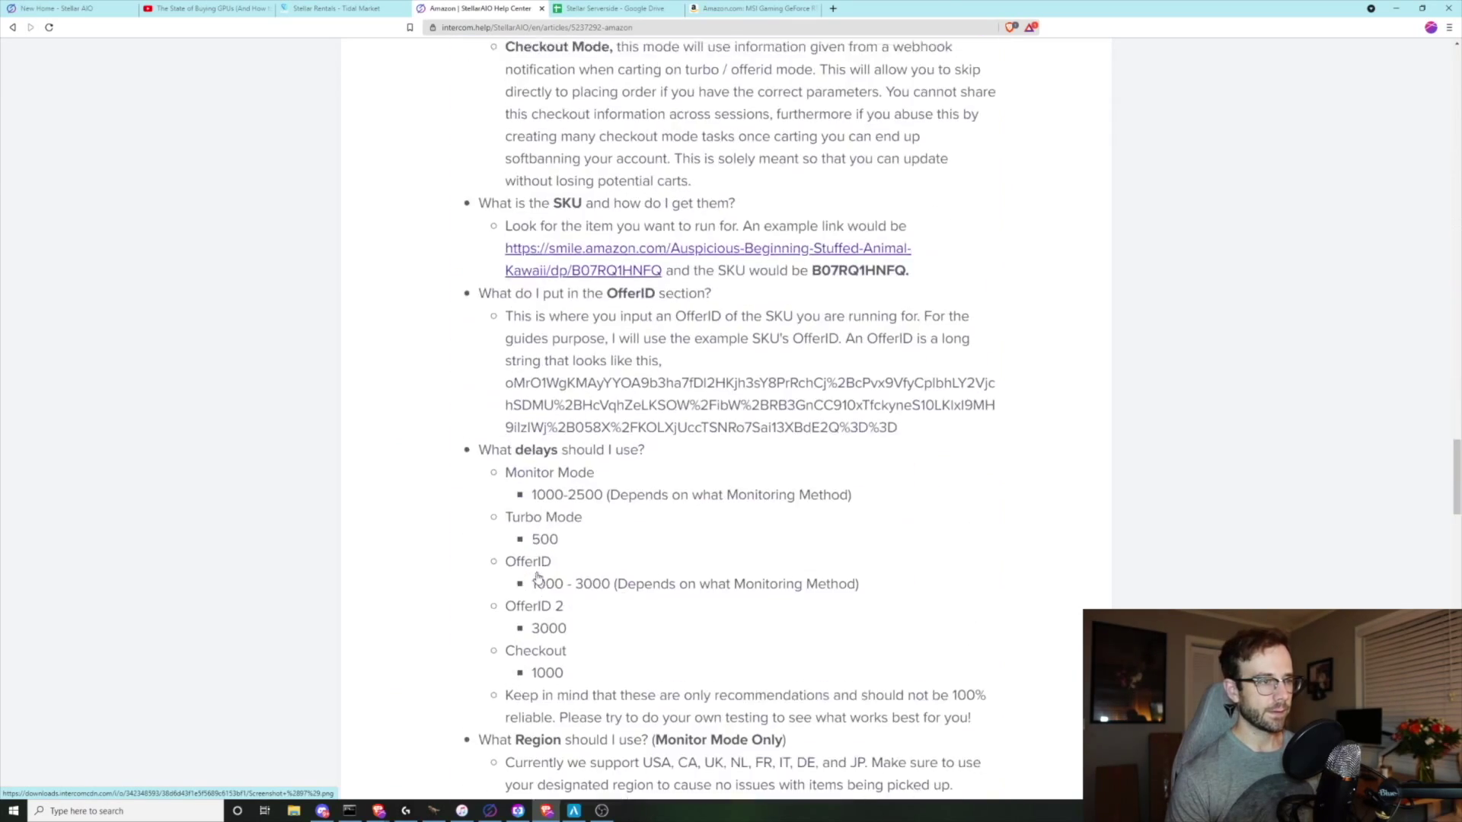
scroll(538, 579, down, 20)
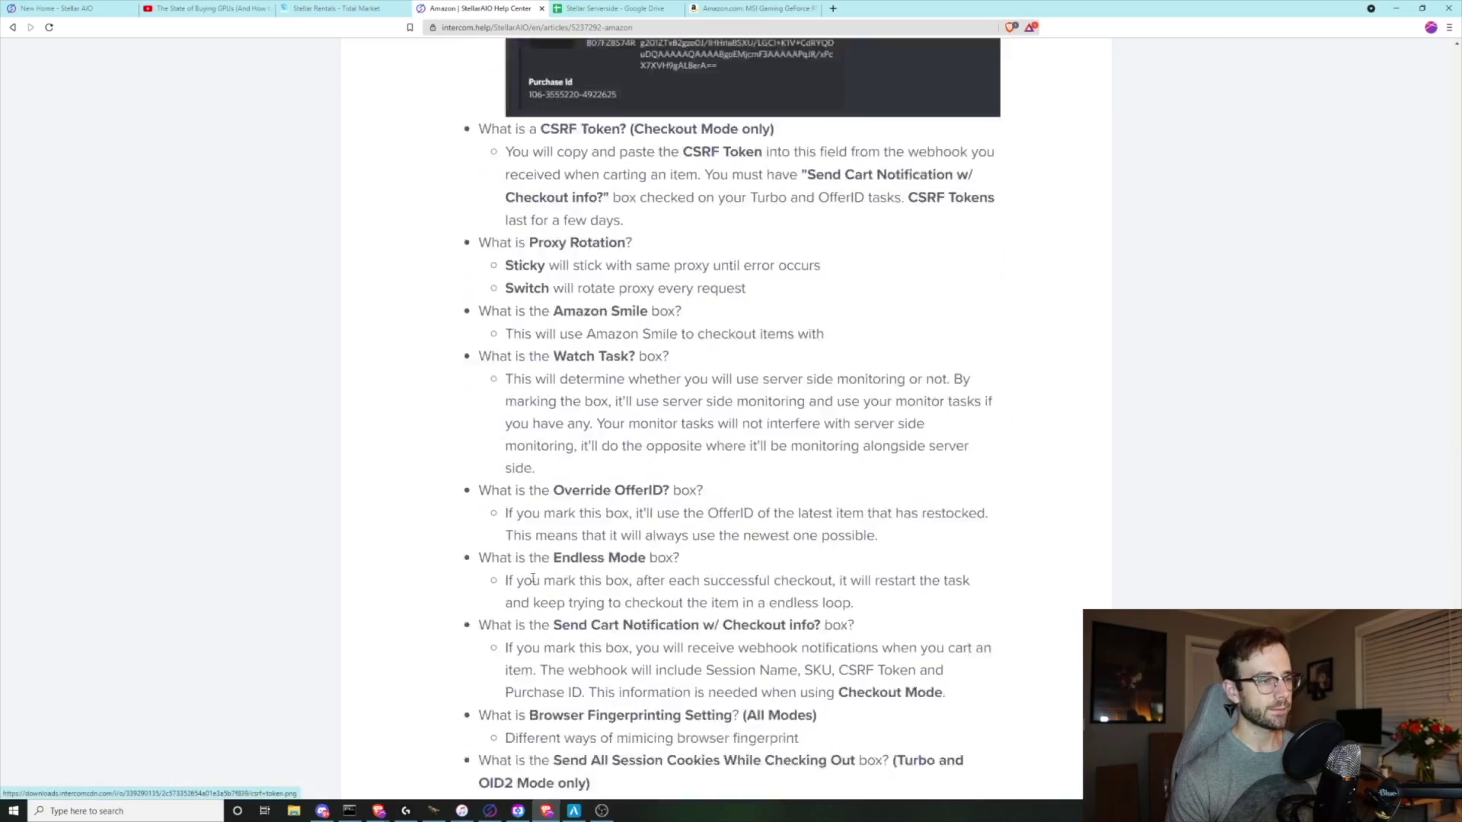
scroll(533, 582, up, 20)
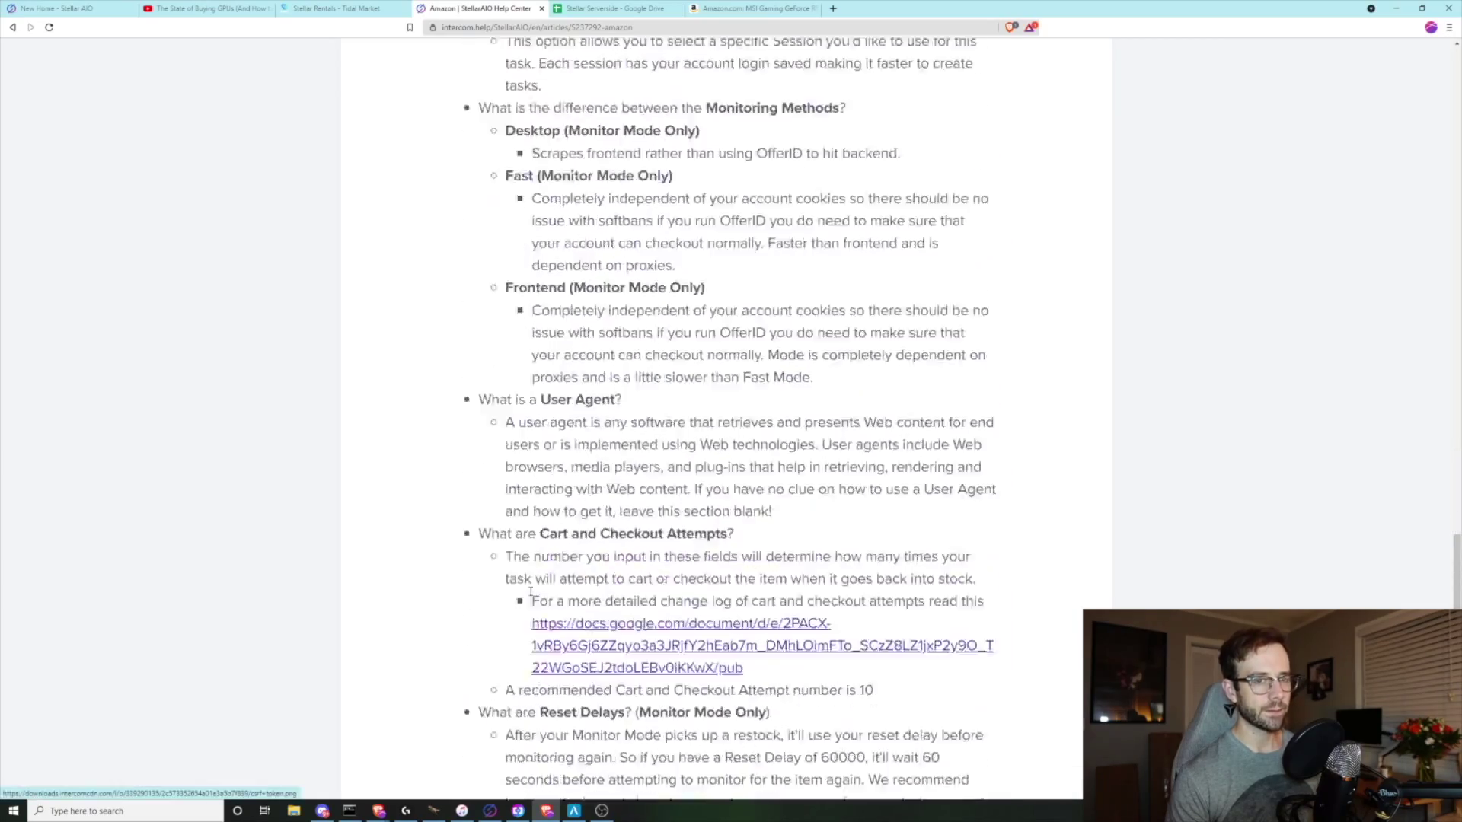
scroll(530, 592, up, 20)
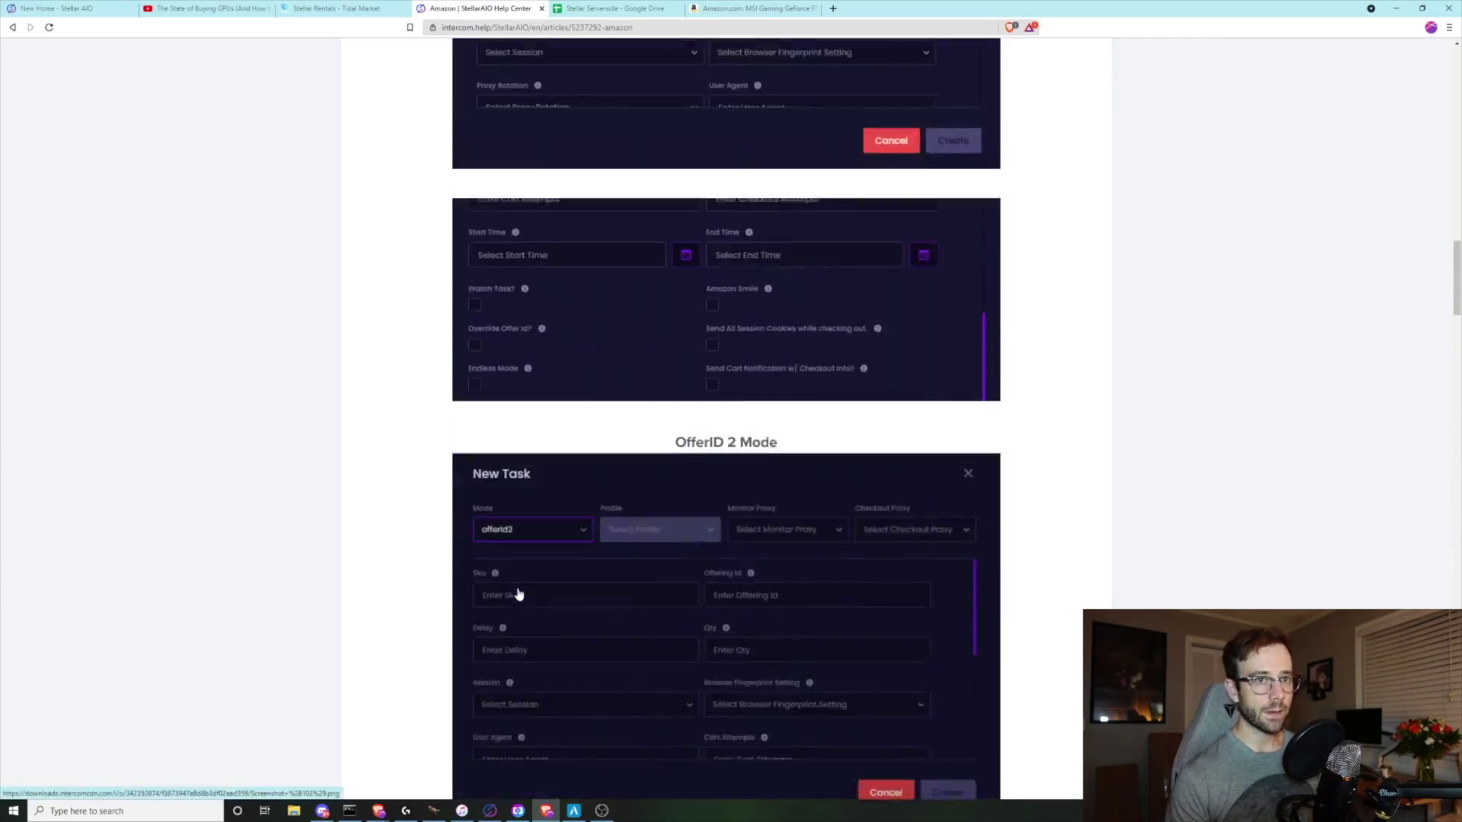
scroll(517, 592, up, 20)
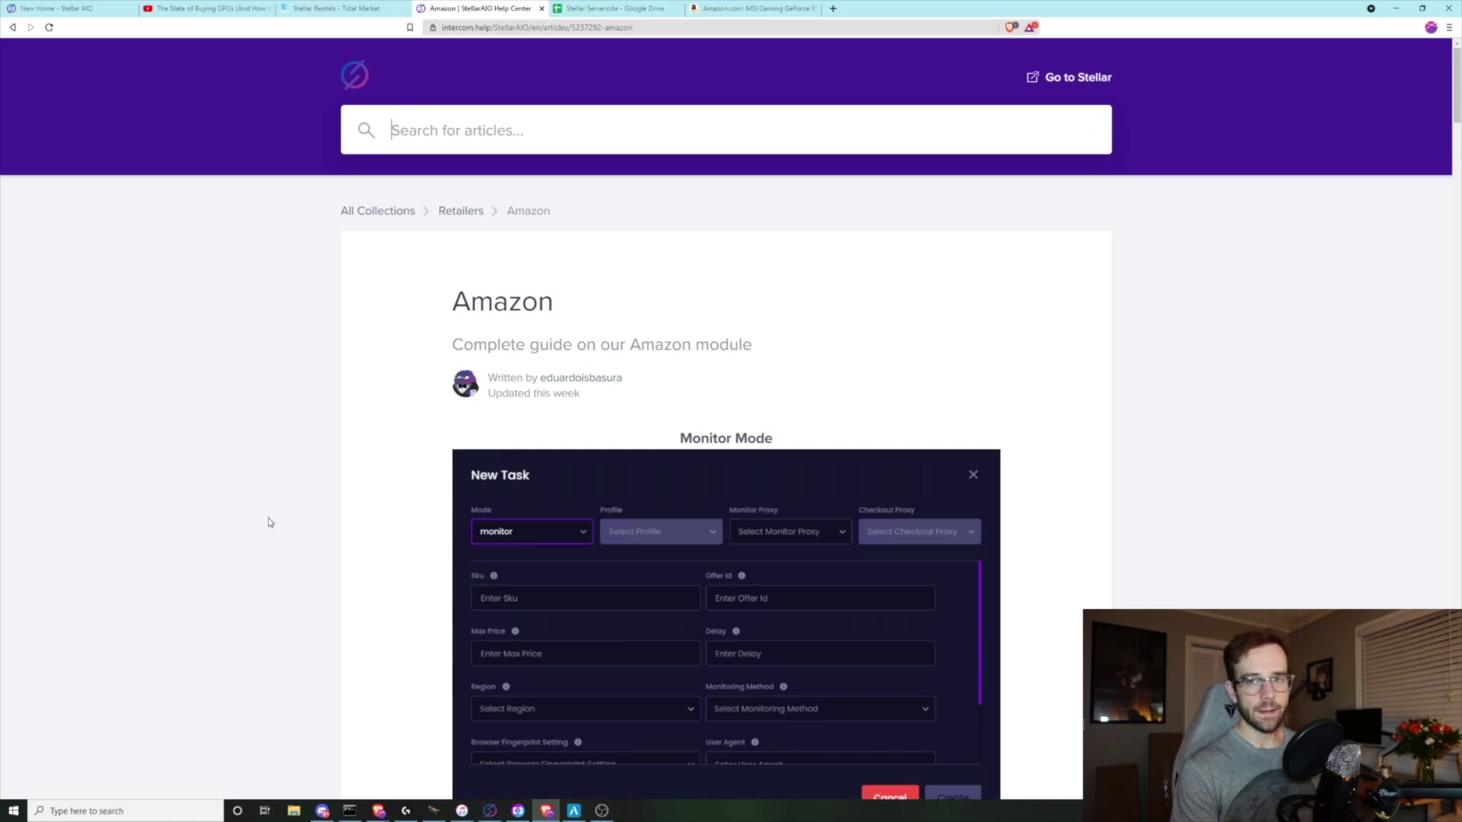
Switch to the Stellar AIO bot window with its task groups.
click(490, 811)
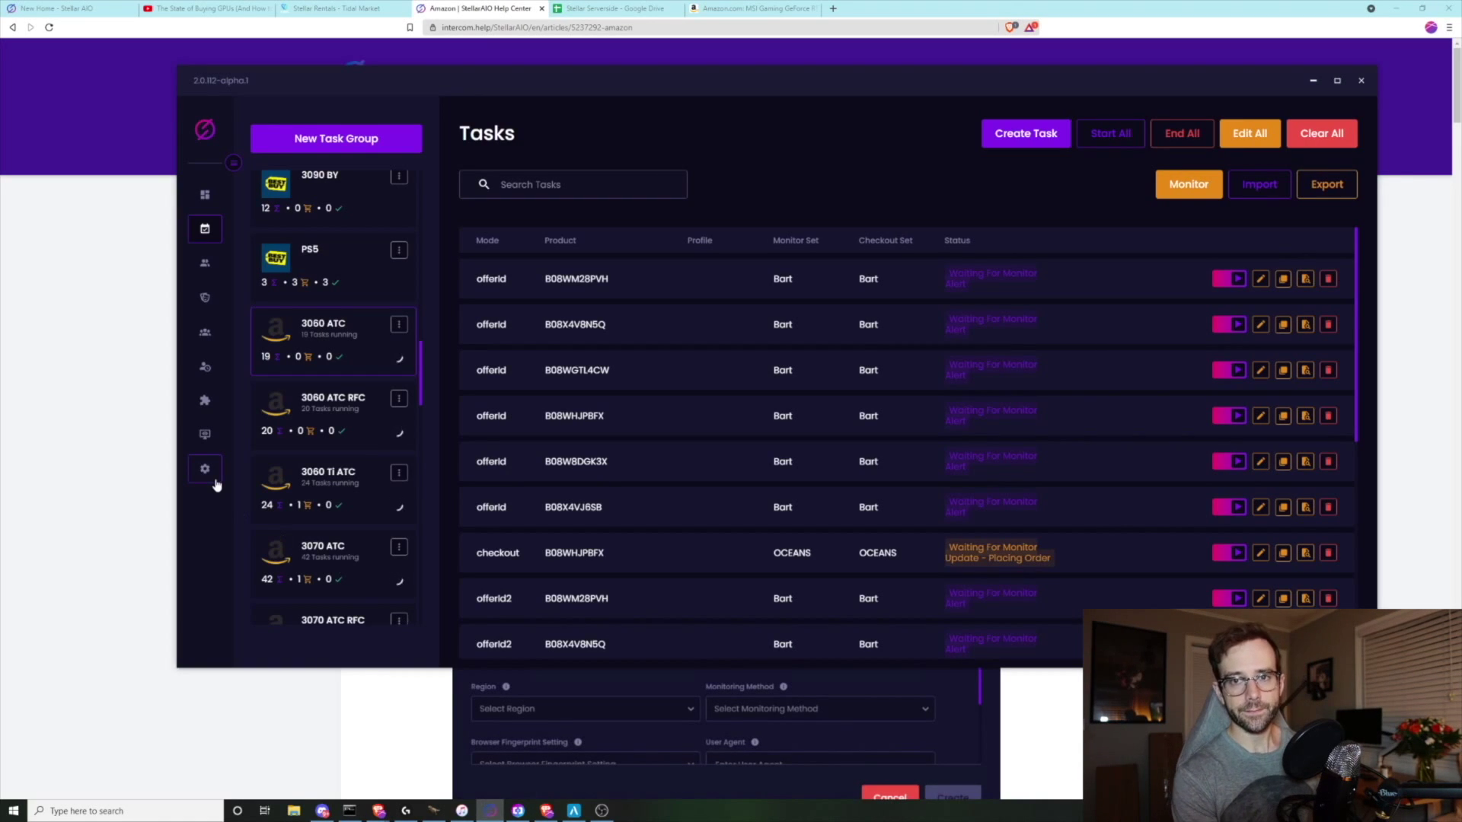